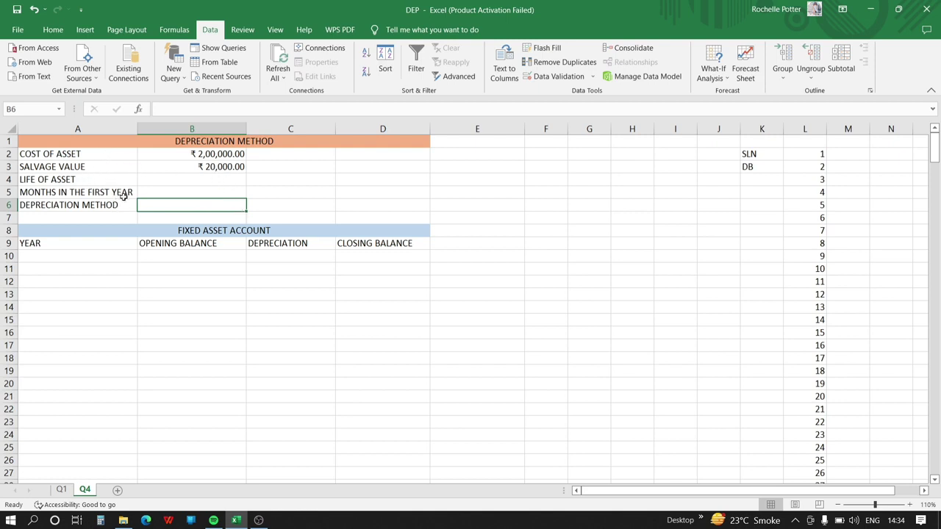
# - Add a list data validation to the Life of Asset cell B4, using L2:L41 as the source
pyautogui.click(170, 181)
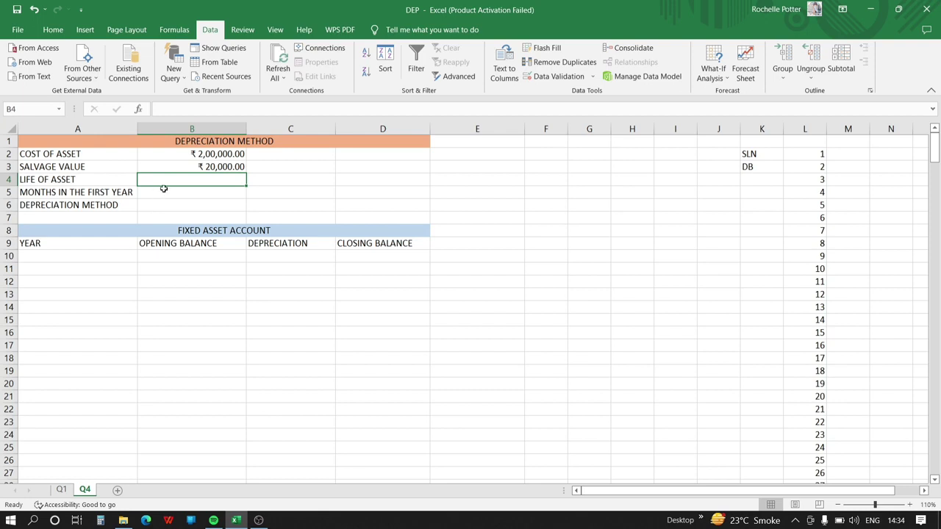
pyautogui.click(593, 78)
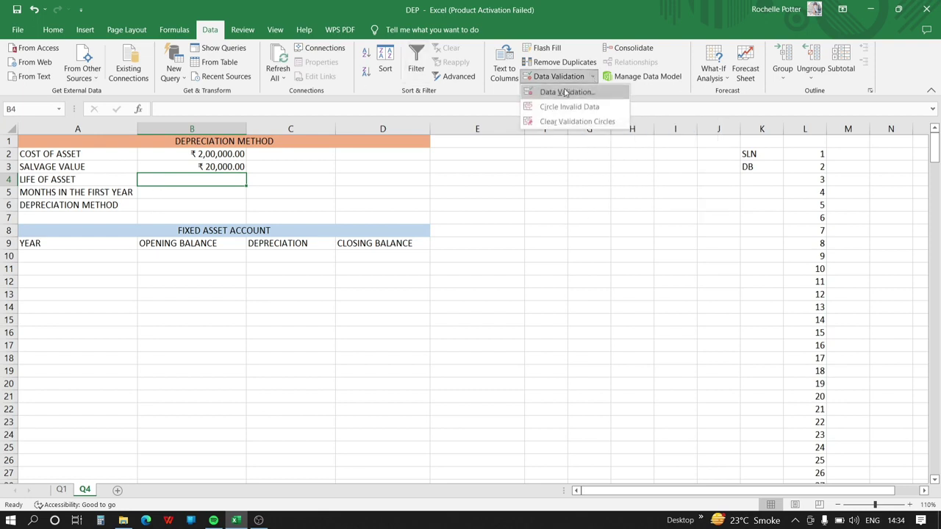
pyautogui.click(565, 93)
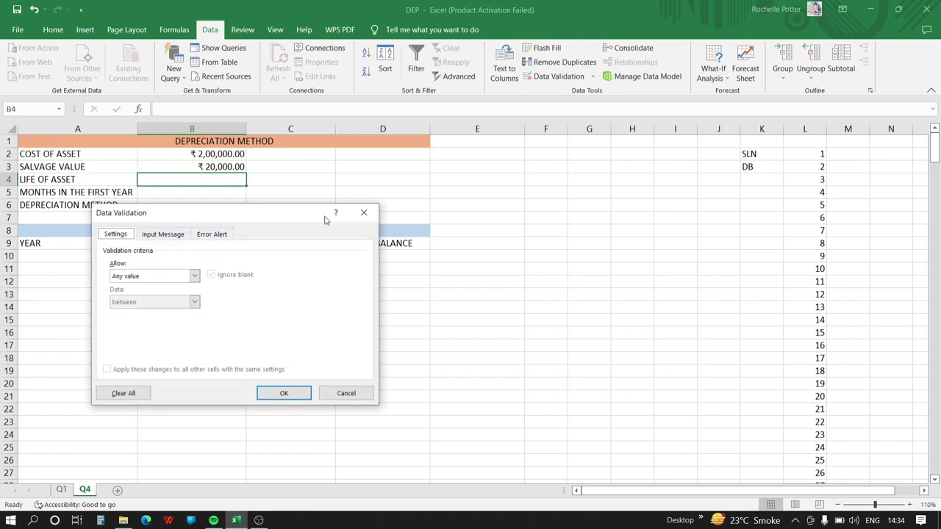
pyautogui.click(195, 276)
pyautogui.click(136, 312)
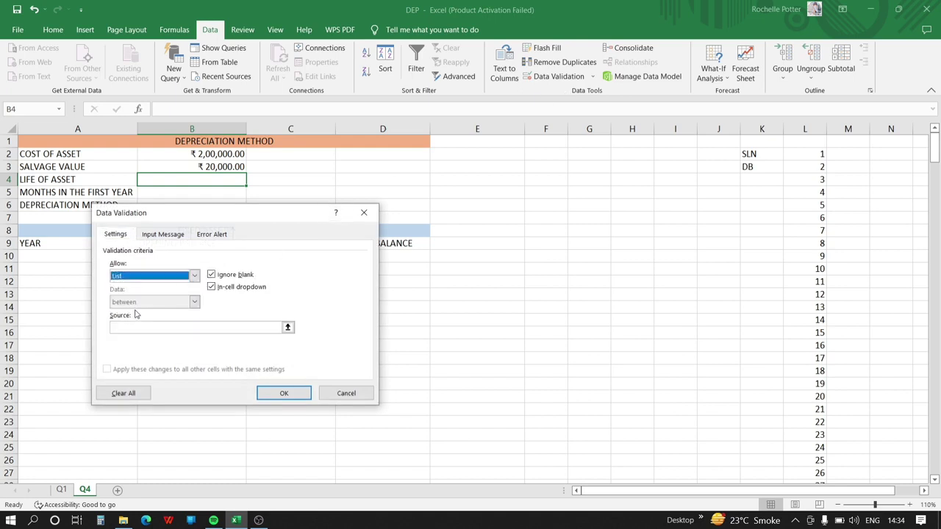
pyautogui.click(189, 328)
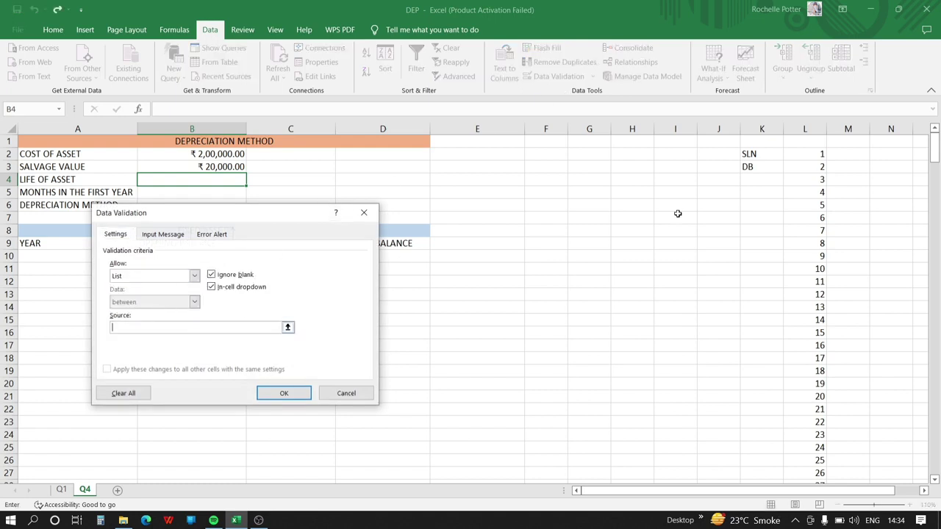
pyautogui.click(812, 156)
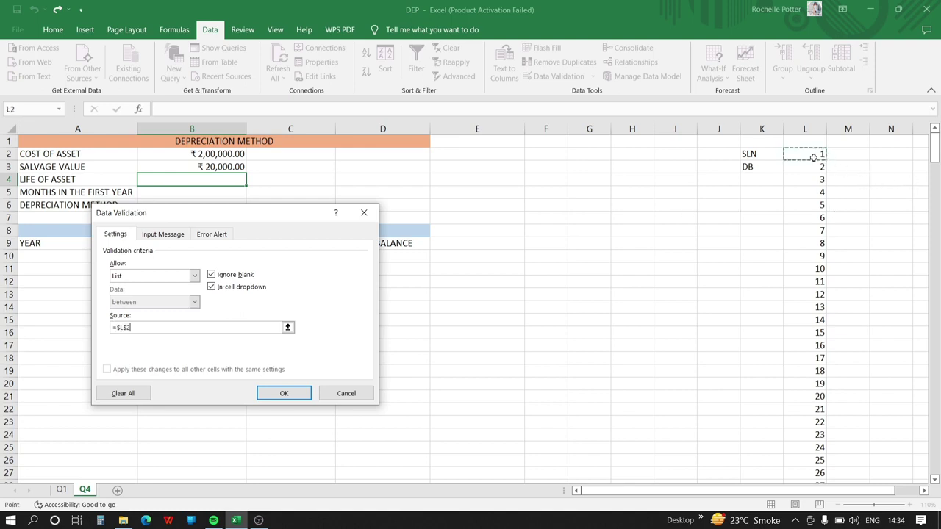
pyautogui.moveTo(812, 157); pyautogui.dragTo(804, 449)
pyautogui.press('Return')
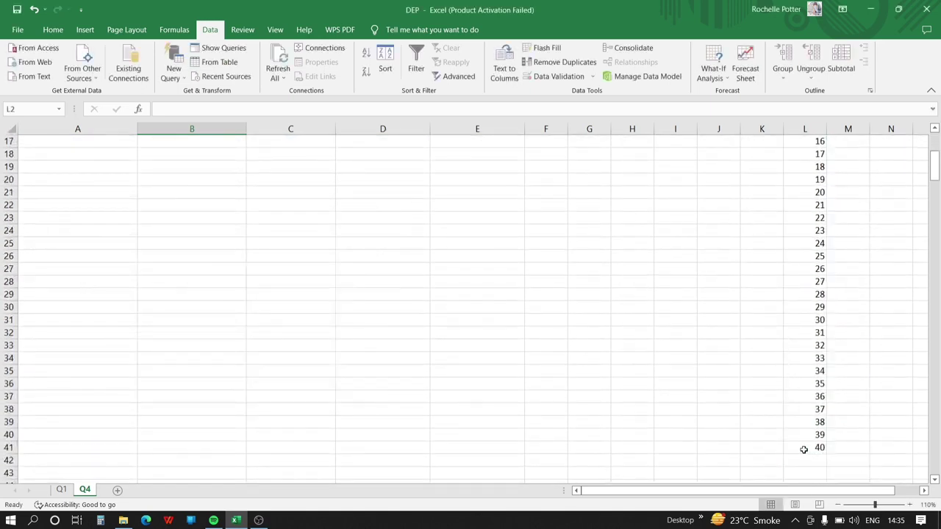
# - Add a list data validation to the Months in the First Year cell B5, with L13 as its source
pyautogui.click(713, 405)
pyautogui.press('Up')
pyautogui.press('Up')
pyautogui.press('Up')
pyautogui.press('Up')
pyautogui.press('Up')
pyautogui.press('Up')
pyautogui.press('Up')
pyautogui.press('Up')
pyautogui.press('Up')
pyautogui.press('Up')
pyautogui.press('Up')
pyautogui.press('Up')
pyautogui.press('Up')
pyautogui.press('Up')
pyautogui.press('Up')
pyautogui.press('Up')
pyautogui.press('Up')
pyautogui.press('Up')
pyautogui.press('Up')
pyautogui.press('Up')
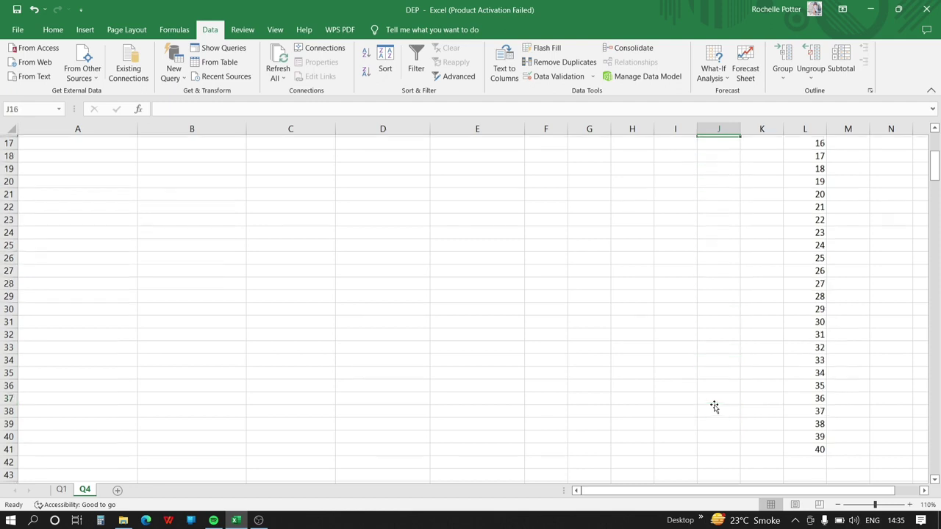
pyautogui.press('Up')
pyautogui.press('Up')
pyautogui.press('Up')
pyautogui.press('Up')
pyautogui.press('Up')
pyautogui.press('Up')
pyautogui.press('Up')
pyautogui.press('Up')
pyautogui.press('Up')
pyautogui.press('Up')
pyautogui.press('Up')
pyautogui.press('Up')
pyautogui.press('Up')
pyautogui.press('Up')
pyautogui.press('Up')
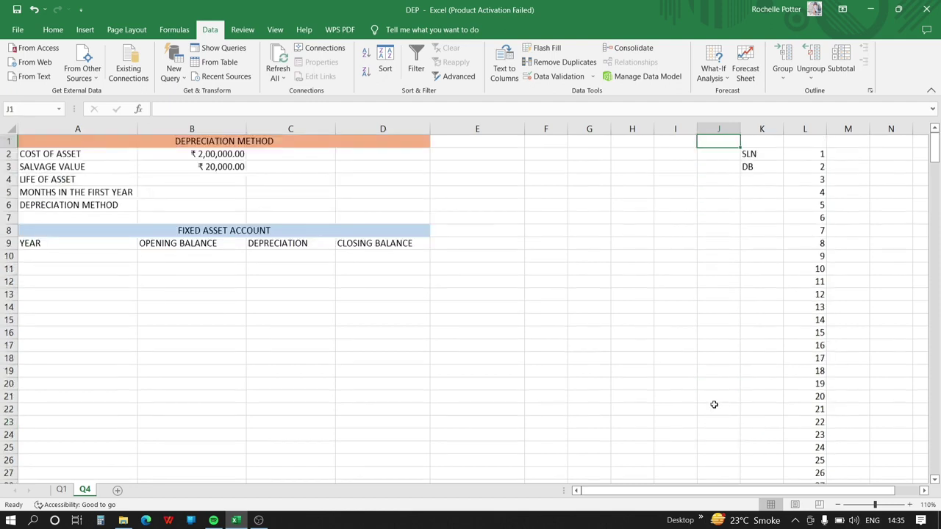
pyautogui.click(197, 194)
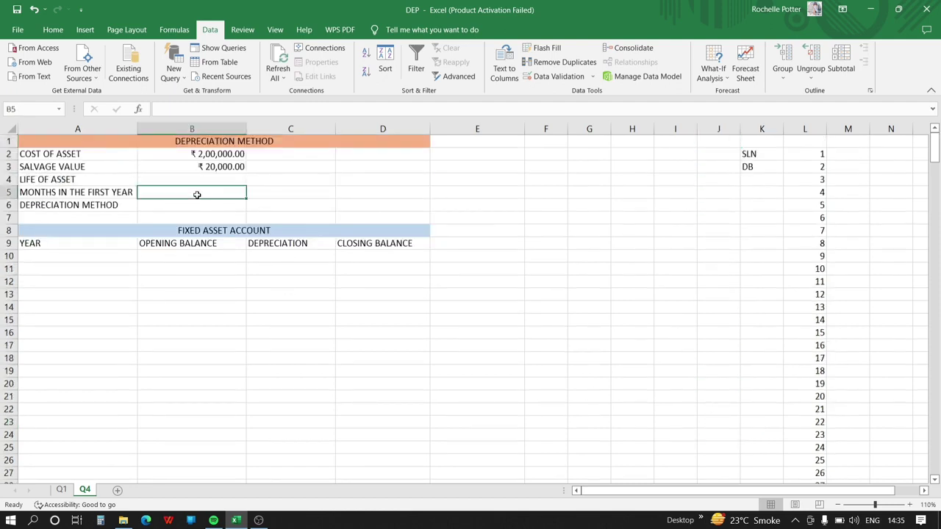
pyautogui.click(594, 81)
pyautogui.click(575, 93)
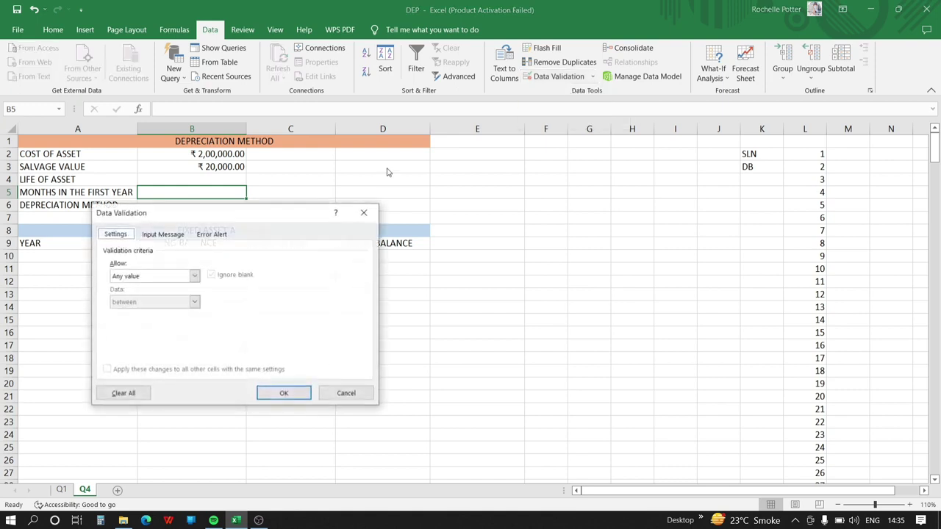
pyautogui.click(194, 275)
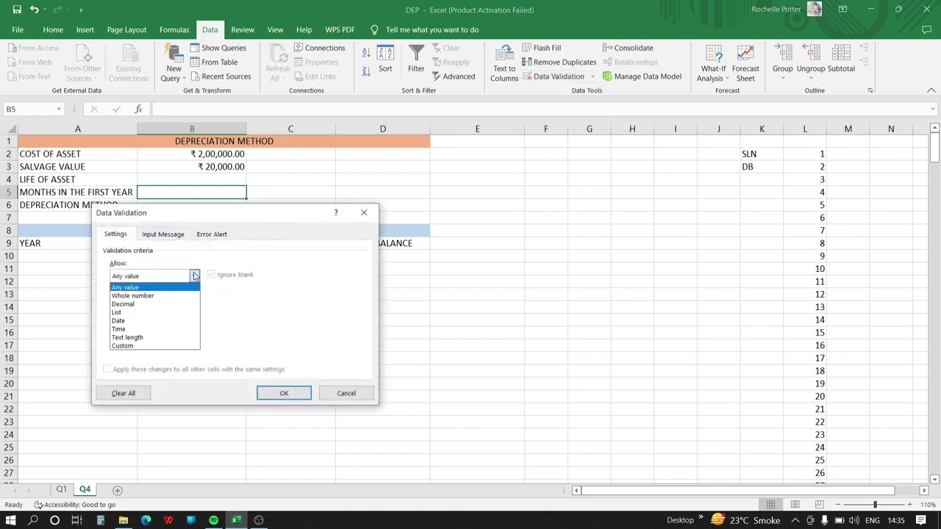
pyautogui.click(117, 312)
pyautogui.click(170, 328)
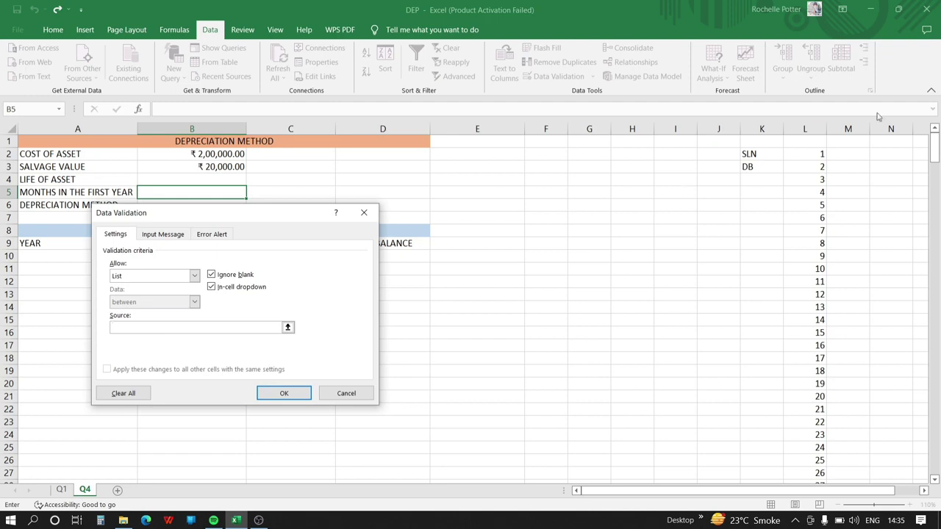
pyautogui.click(814, 153)
pyautogui.moveTo(813, 154); pyautogui.dragTo(815, 293)
pyautogui.press('Return')
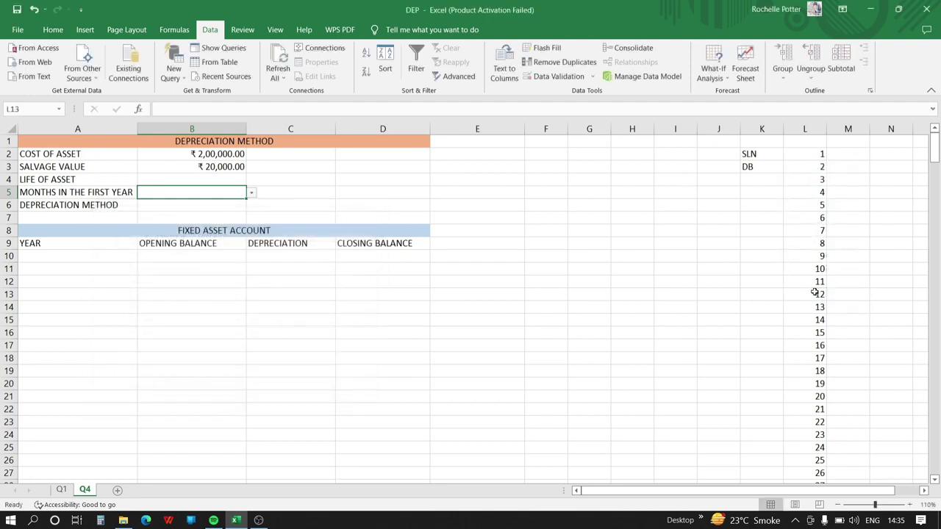
# - Add a list data validation to the Depreciation Method cell B6 sourced from K2:K3, and choose SLN in it
pyautogui.click(220, 205)
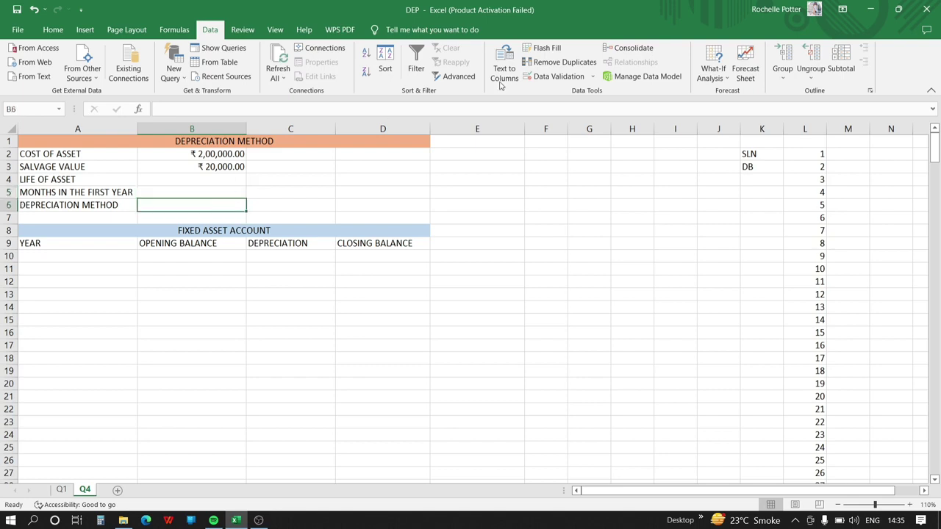
pyautogui.click(592, 76)
pyautogui.click(572, 94)
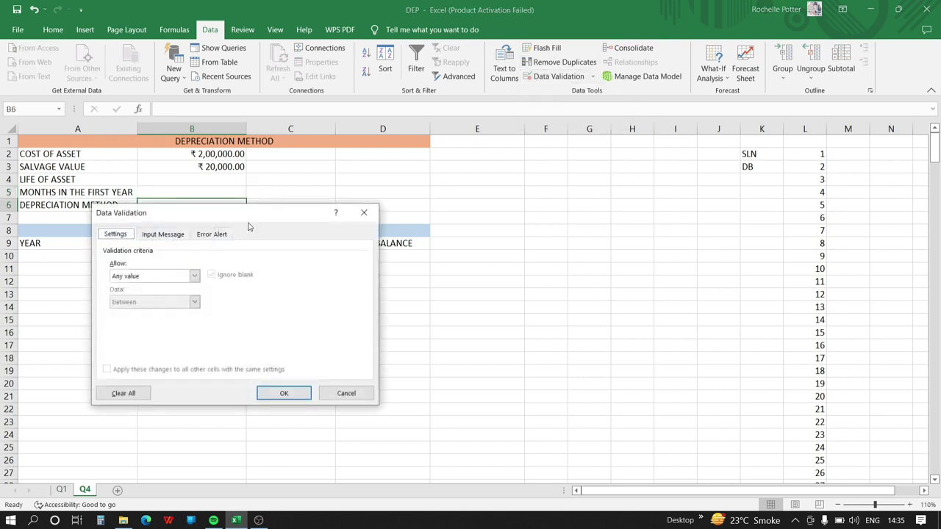
pyautogui.click(194, 277)
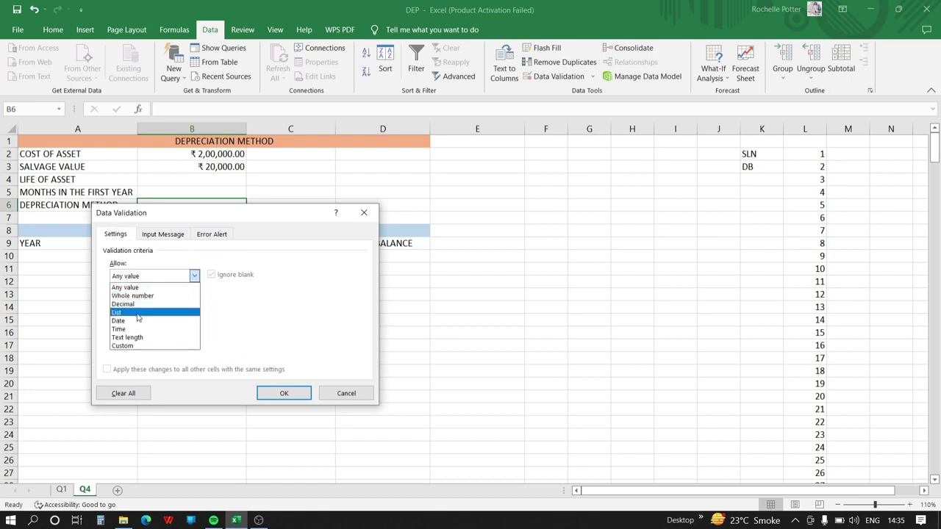
pyautogui.click(137, 315)
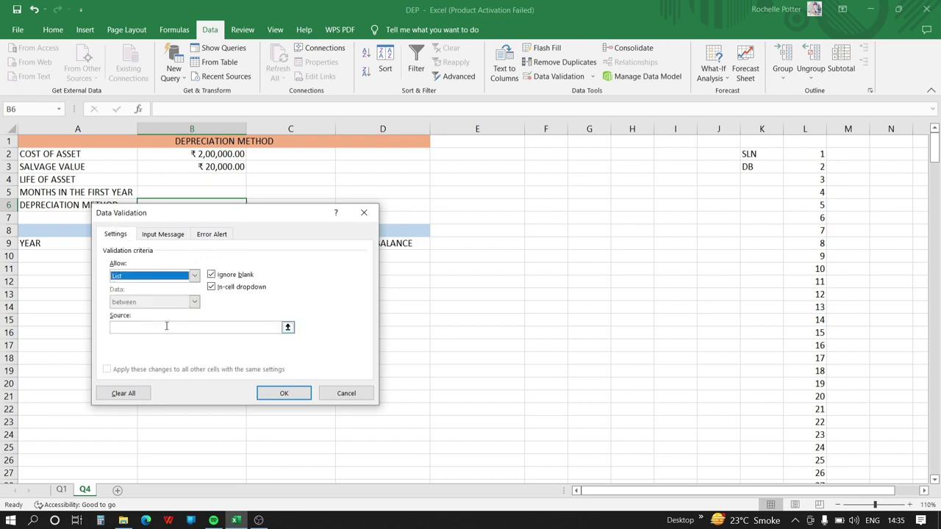
pyautogui.click(167, 326)
pyautogui.moveTo(758, 153); pyautogui.dragTo(753, 168)
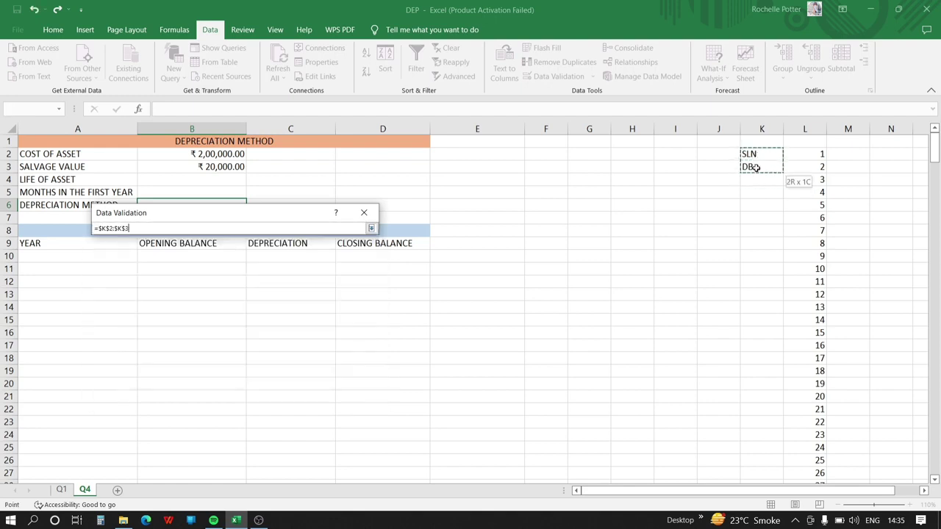
pyautogui.press('Return')
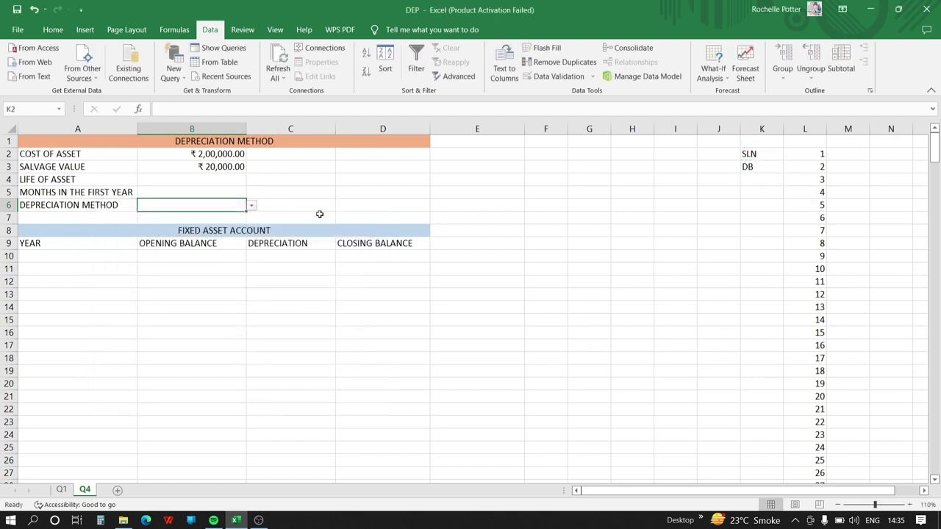
pyautogui.click(252, 208)
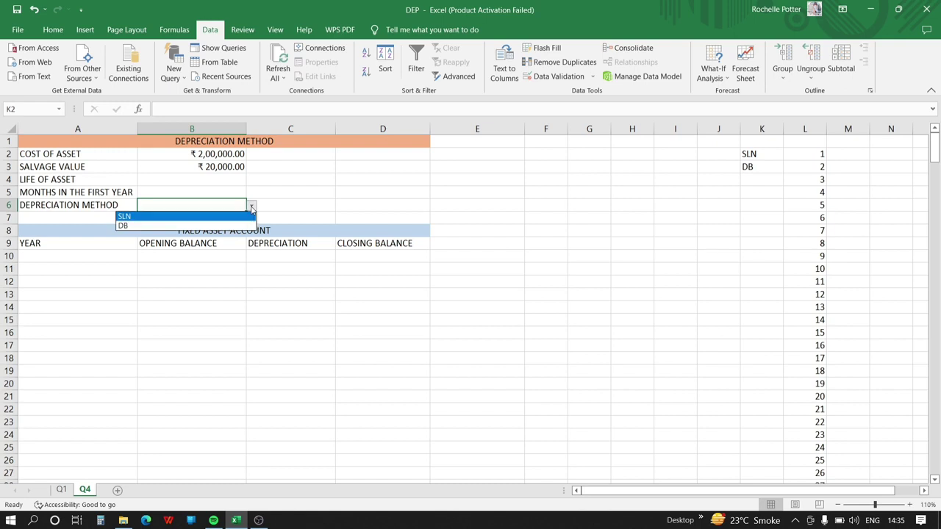
pyautogui.click(203, 216)
# - Replace the source of the validation list in the Months in the First Year cell B5 with L2:L13
pyautogui.moveTo(235, 192); pyautogui.dragTo(256, 197)
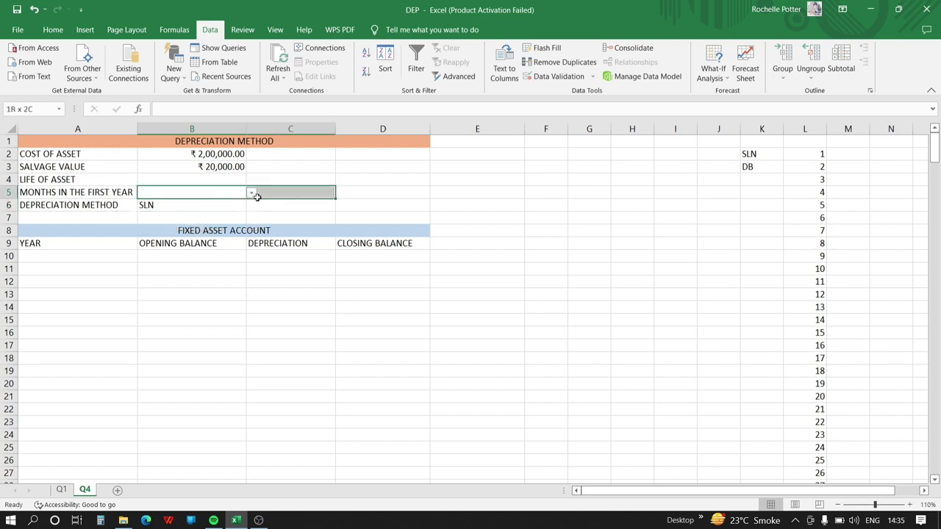
pyautogui.click(252, 193)
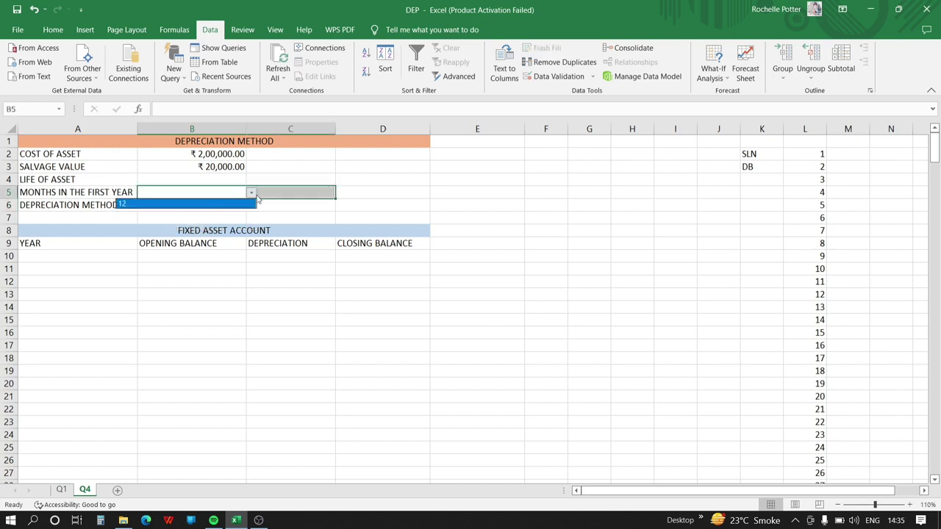
pyautogui.click(251, 193)
pyautogui.click(228, 192)
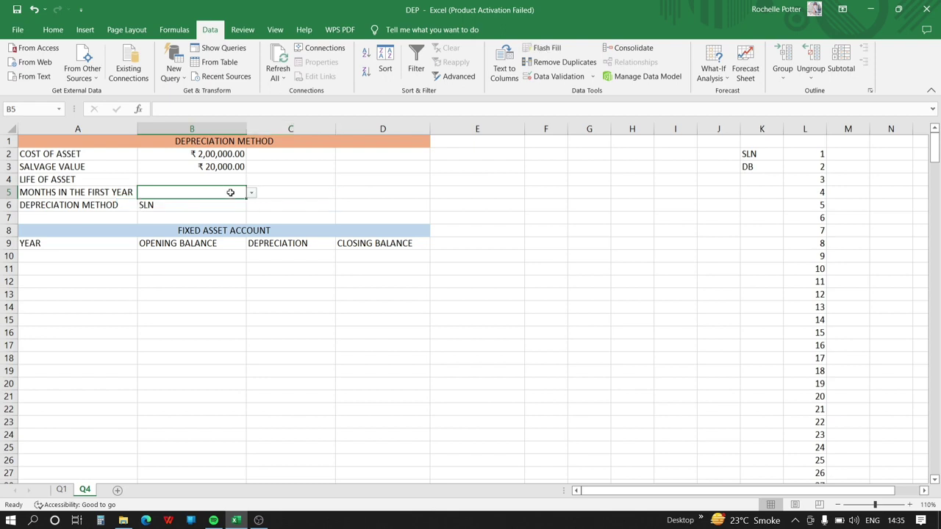
pyautogui.click(252, 193)
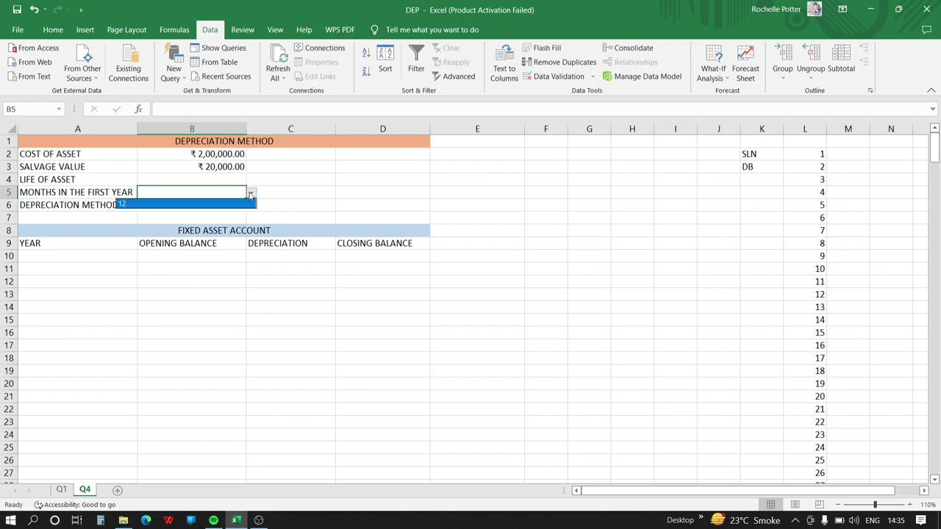
pyautogui.click(537, 79)
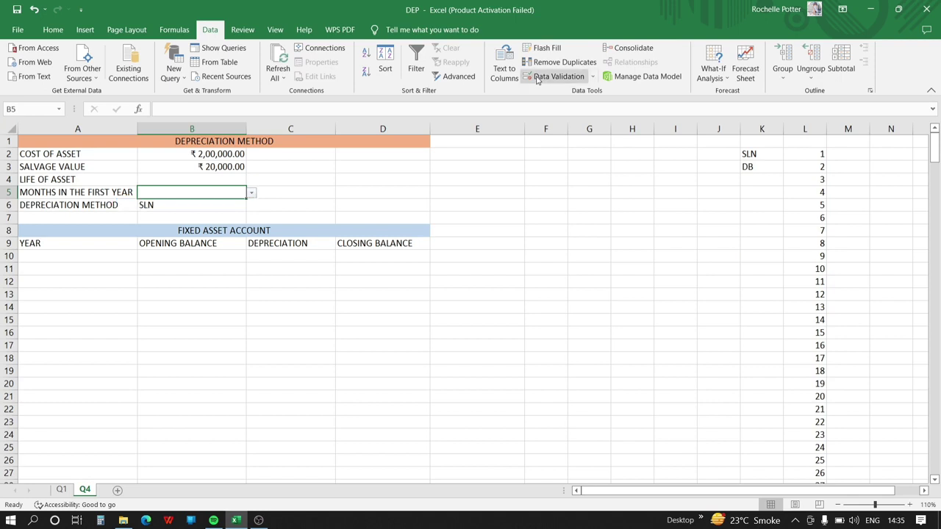
pyautogui.click(594, 78)
pyautogui.click(570, 91)
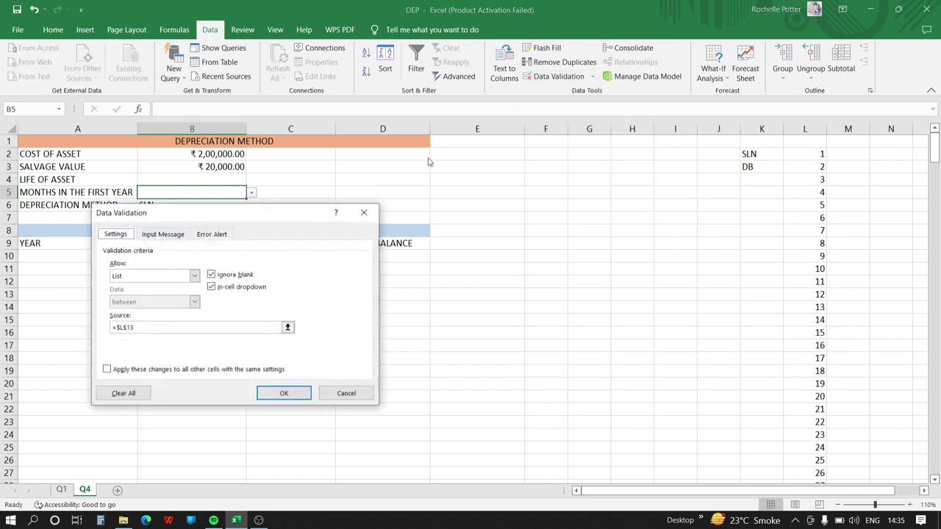
pyautogui.click(156, 327)
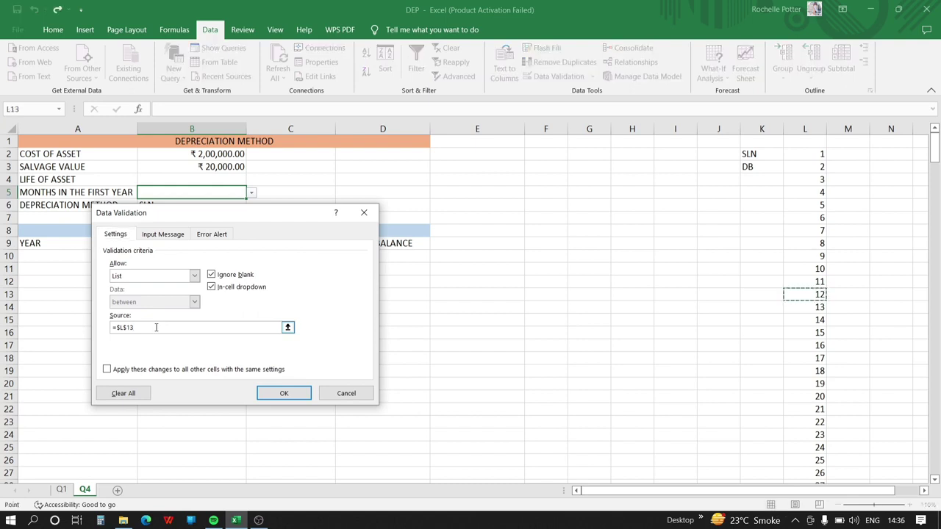
pyautogui.press('BackSpace')
pyautogui.press('BackSpace')
pyautogui.press('BackSpace')
pyautogui.press('BackSpace')
pyautogui.press('BackSpace')
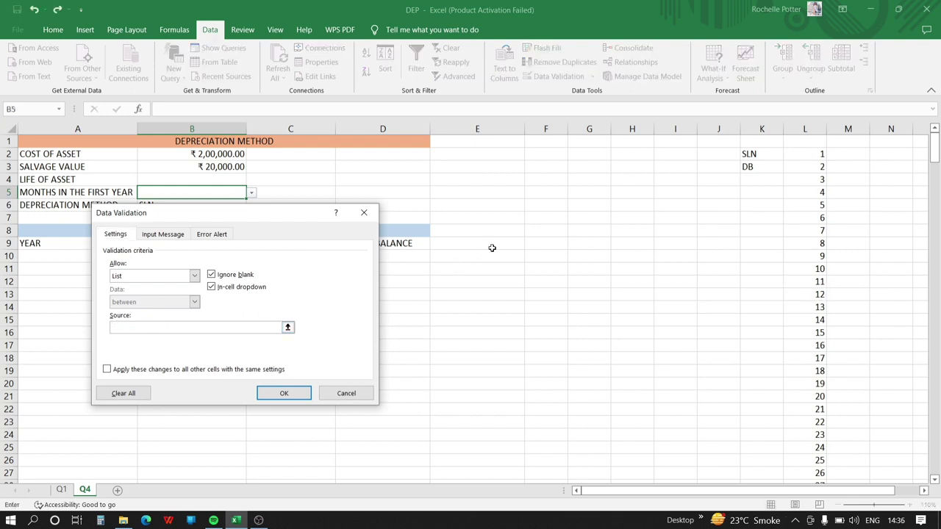
pyautogui.moveTo(799, 150); pyautogui.dragTo(823, 292)
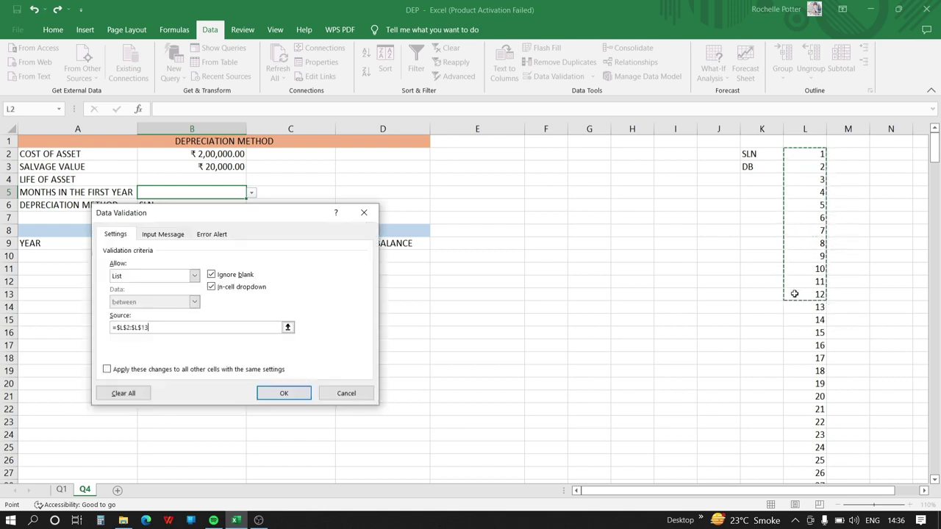
pyautogui.press('Return')
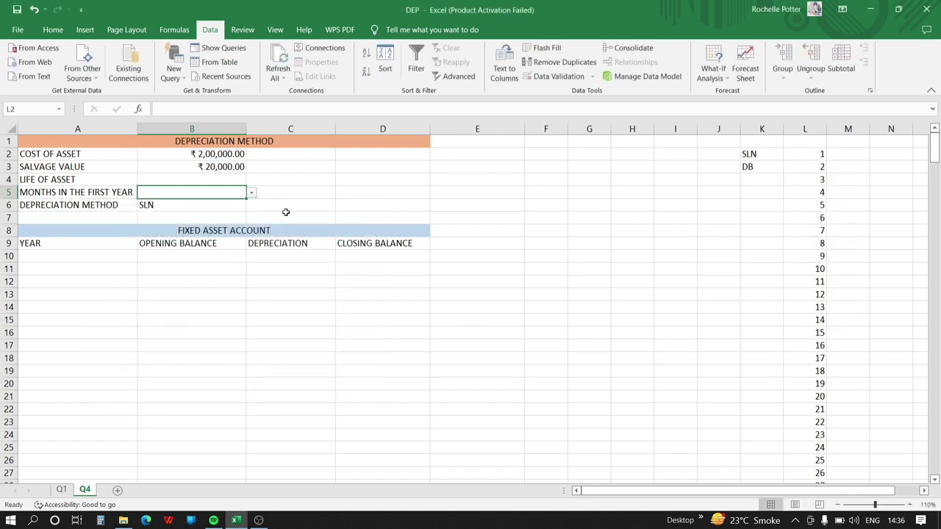
# - Choose 10 from the list for the months in the first year in B5
pyautogui.click(251, 192)
pyautogui.click(247, 262)
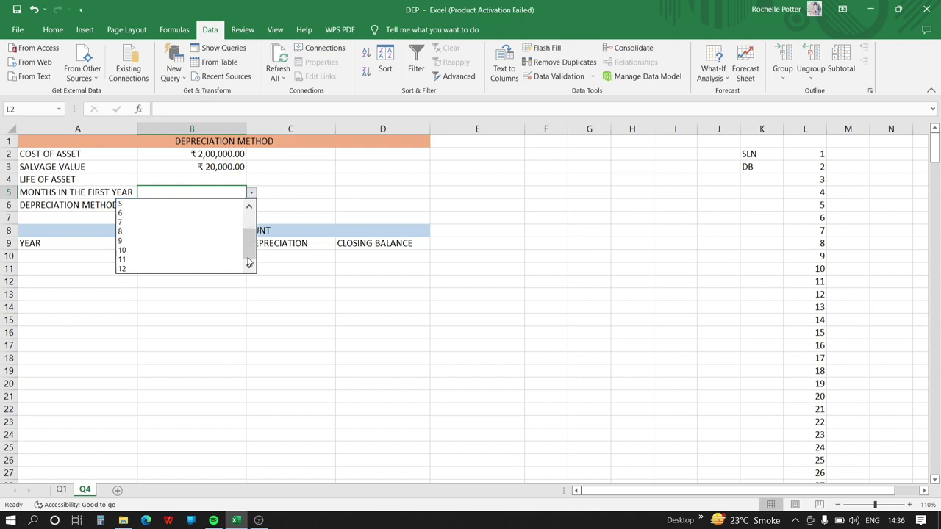
pyautogui.click(147, 250)
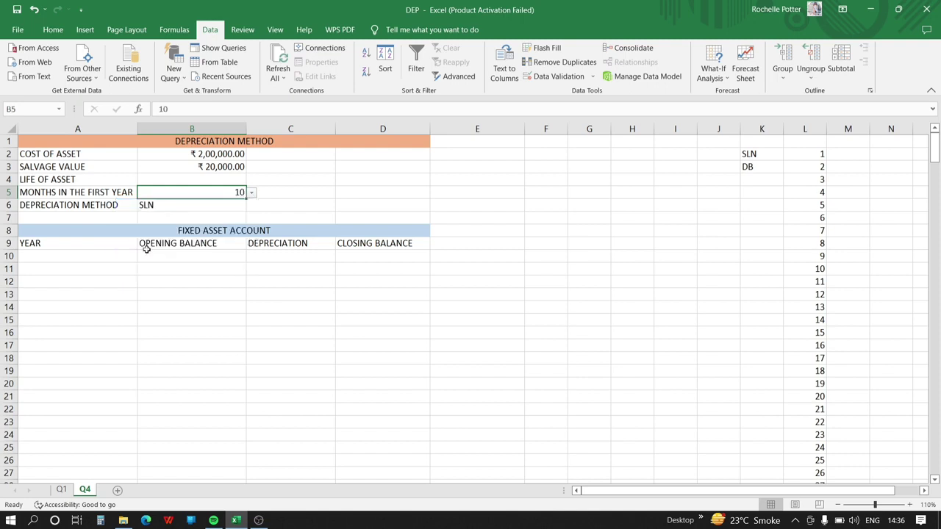
# - Choose 40 from the list for the life of the asset in B4
pyautogui.click(205, 180)
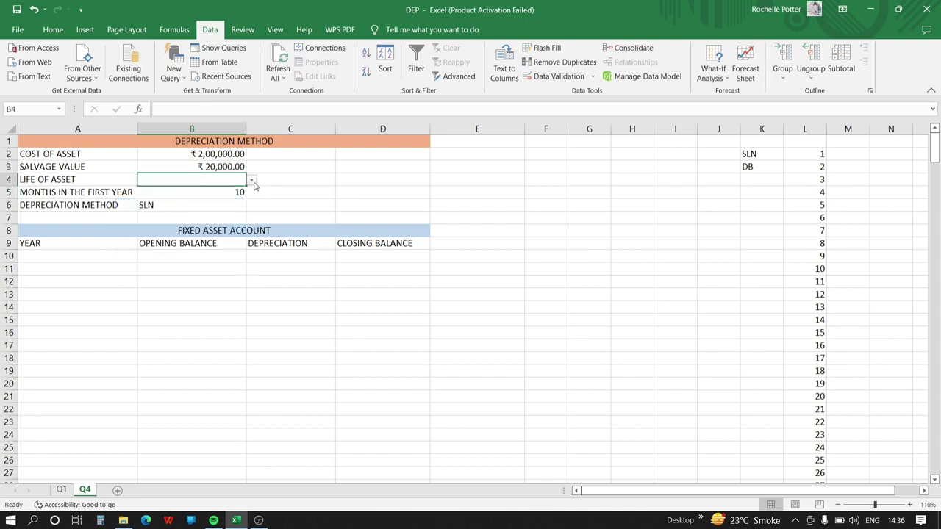
pyautogui.click(253, 186)
pyautogui.click(248, 248)
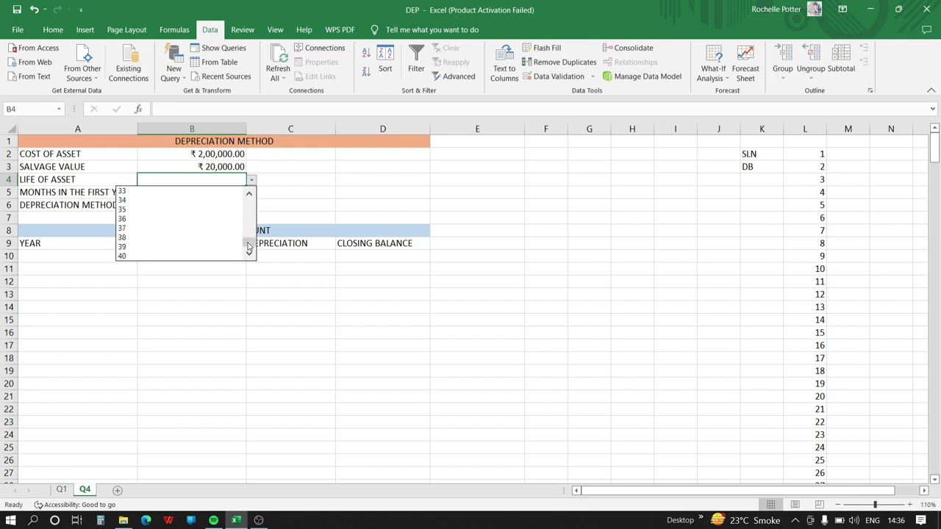
pyautogui.click(137, 257)
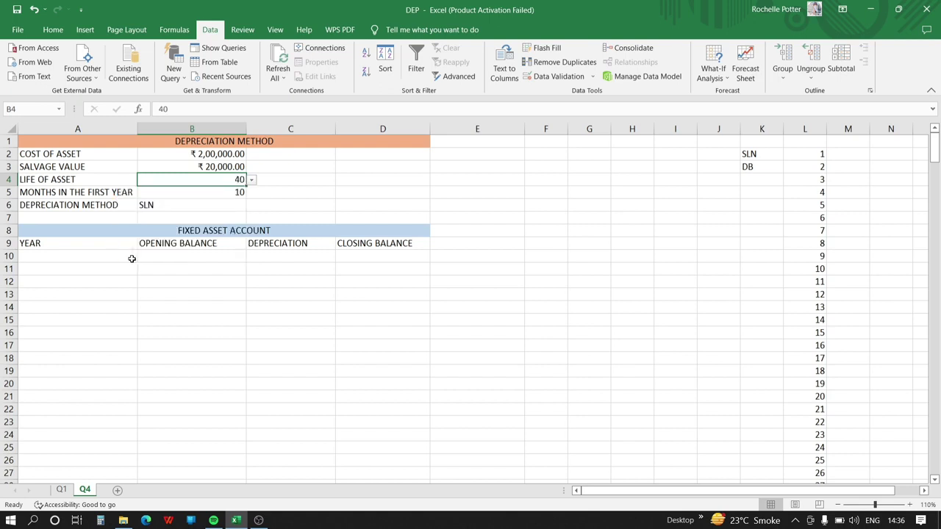
# - Enter 1 as the first year in A10 and link its opening balance in B10 to the cost of asset in B2
pyautogui.click(55, 259)
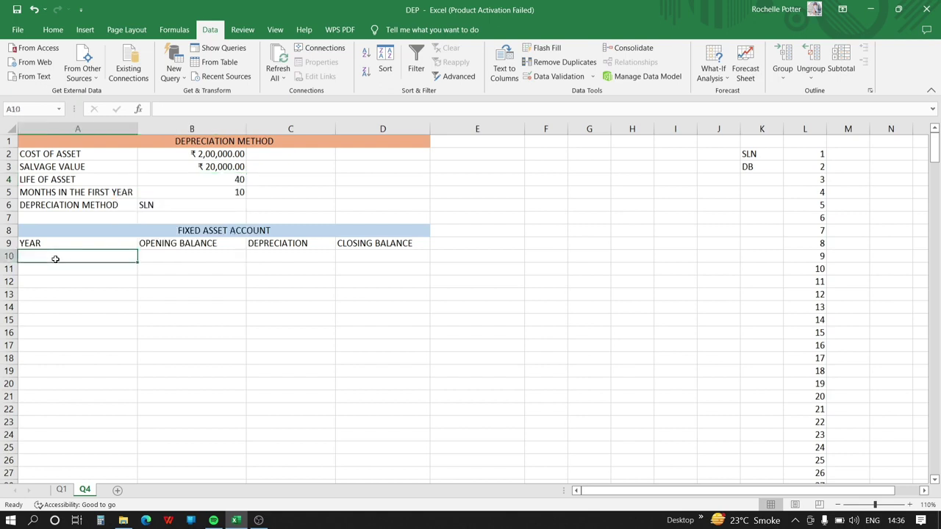
pyautogui.write('1')
pyautogui.press('Tab')
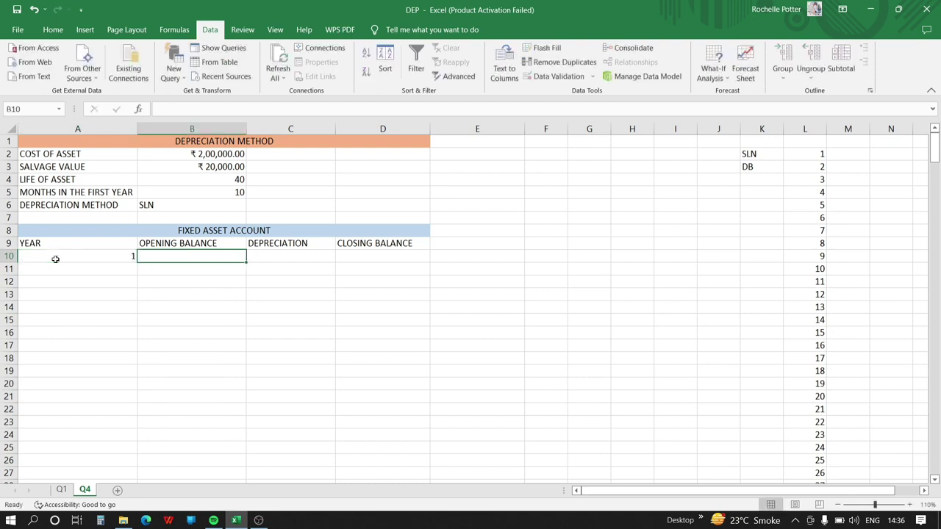
pyautogui.write('=')
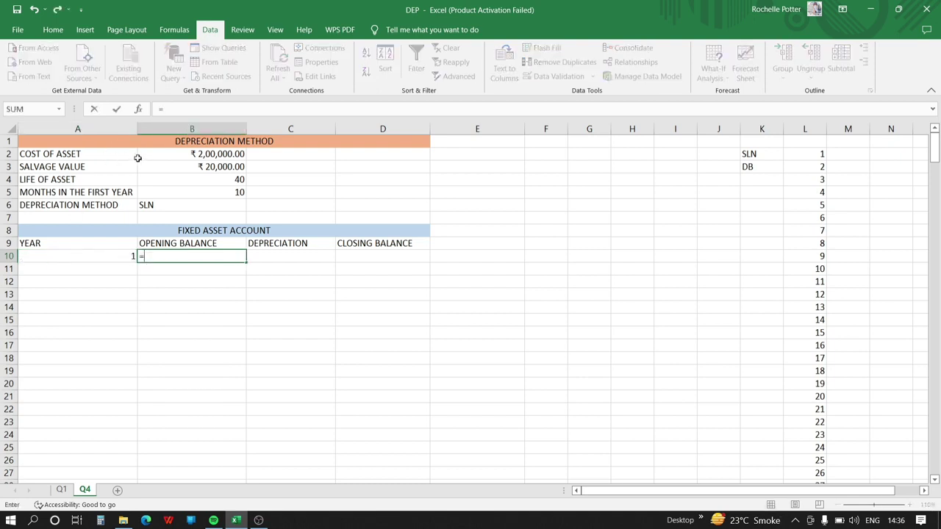
pyautogui.click(155, 157)
pyautogui.press('Return')
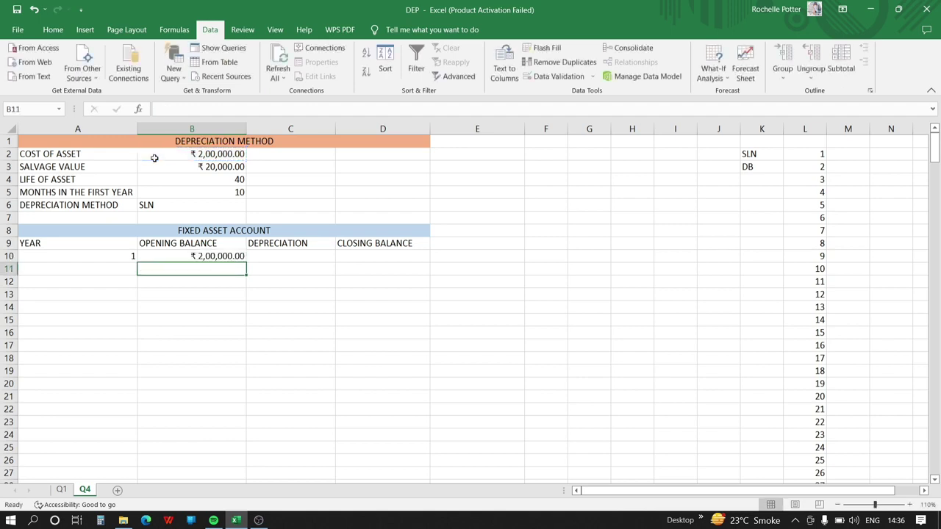
# - Begin an IF formula in the second year cell A11 with the logical test $B$5<12
pyautogui.click(57, 272)
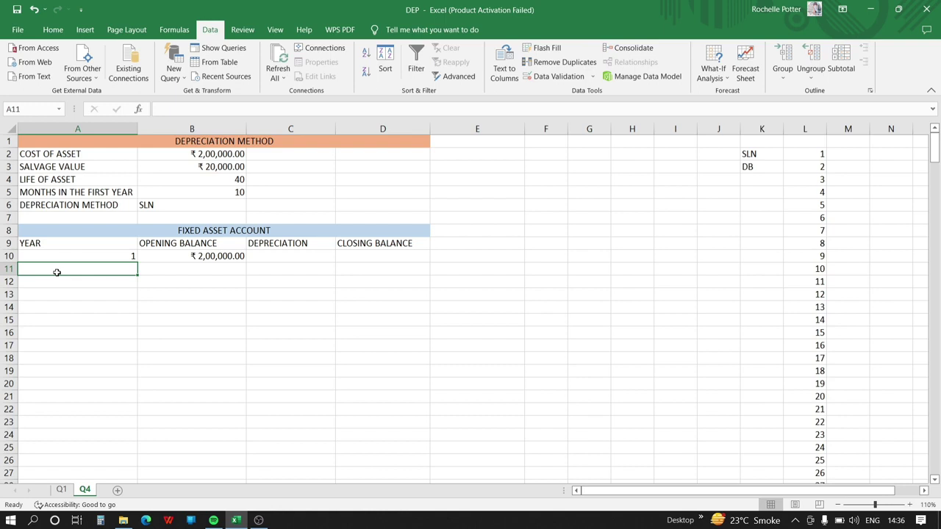
pyautogui.write('=if')
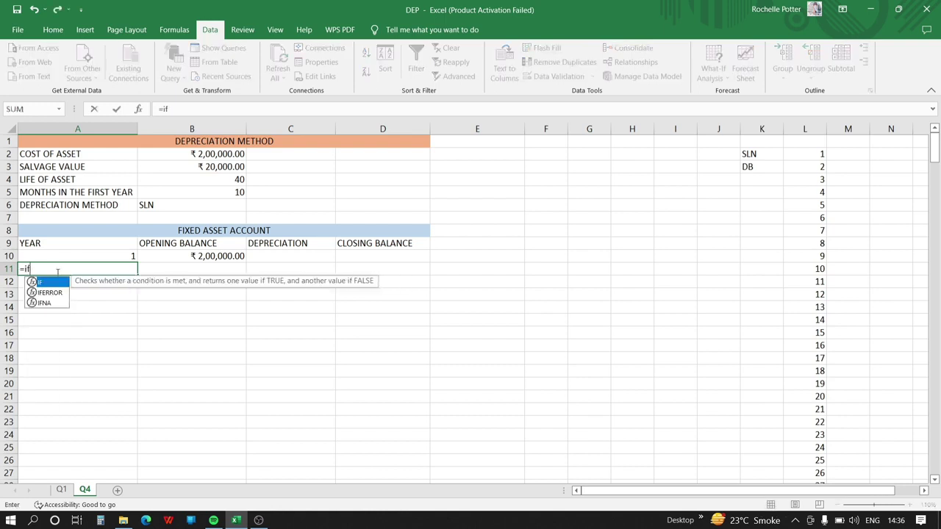
pyautogui.write('(')
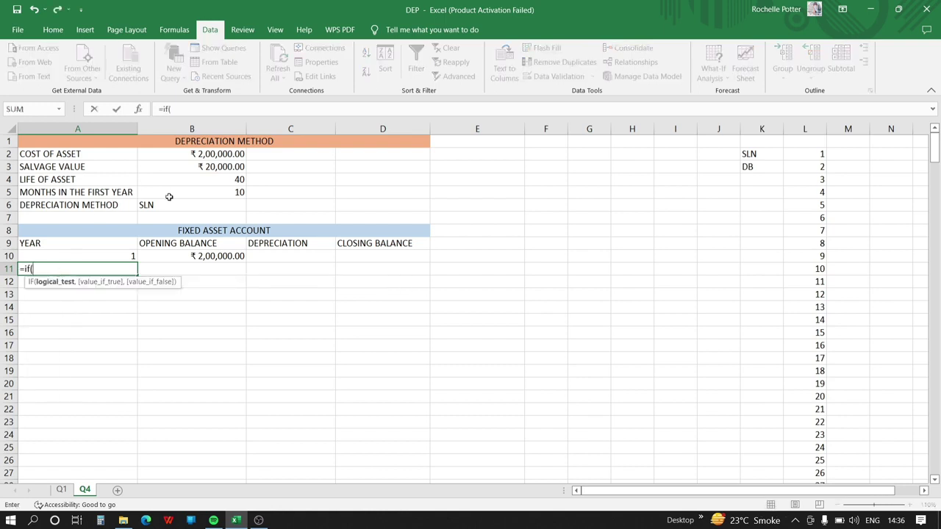
pyautogui.click(169, 197)
pyautogui.write('=')
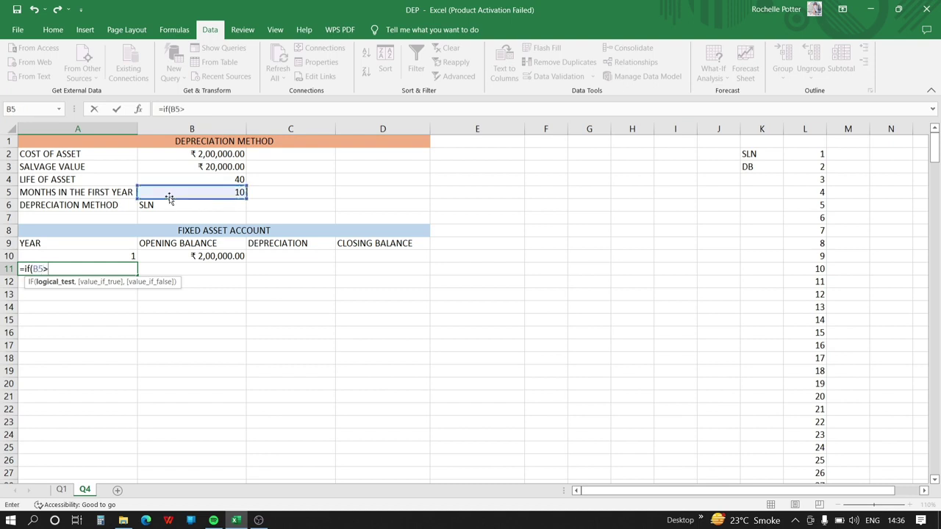
pyautogui.press('BackSpace')
pyautogui.press('F4')
pyautogui.write('<12,')
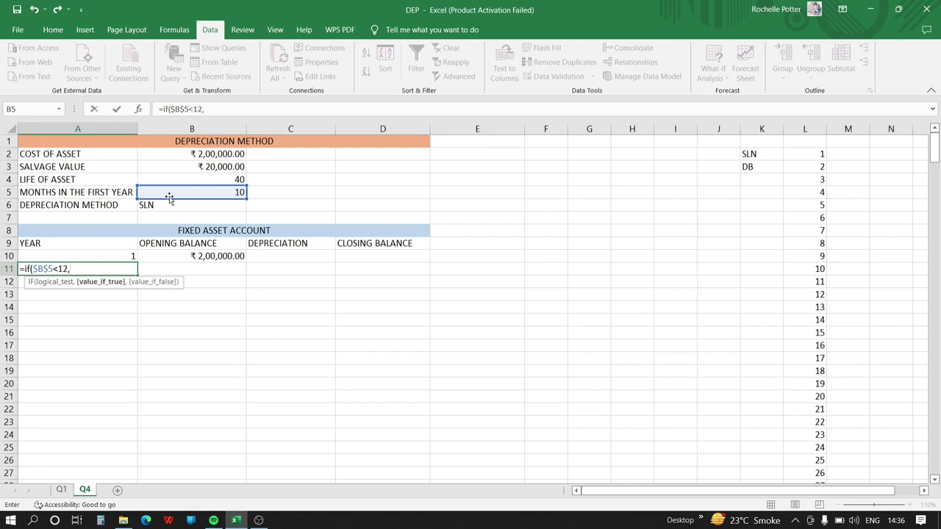
# - Add the nested IF(A10<$B$4+1,A10+1,"") as the value if true in the A11 formula
pyautogui.write('if(')
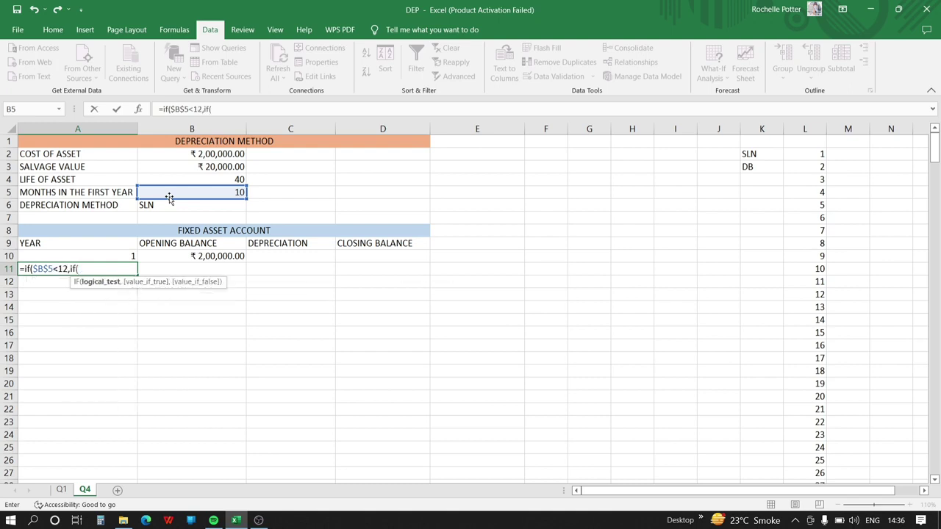
pyautogui.click(98, 255)
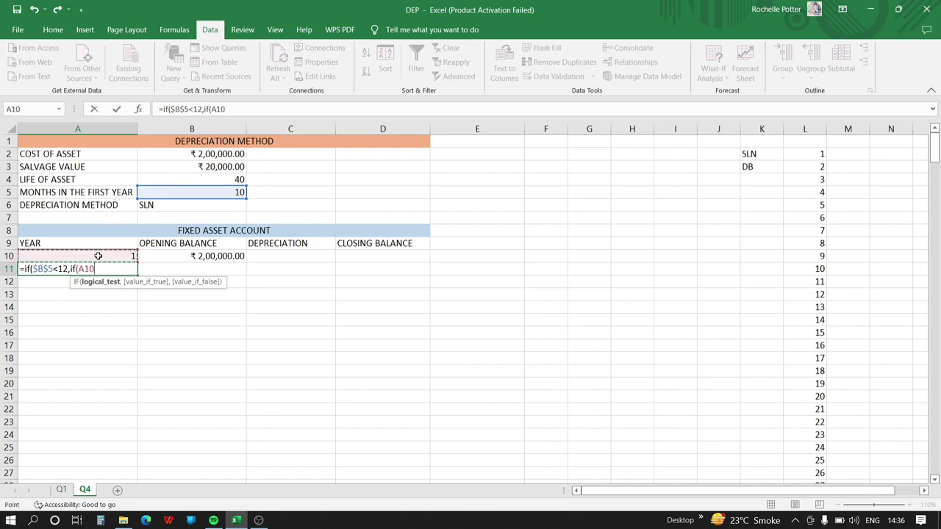
pyautogui.write('<')
pyautogui.click(159, 179)
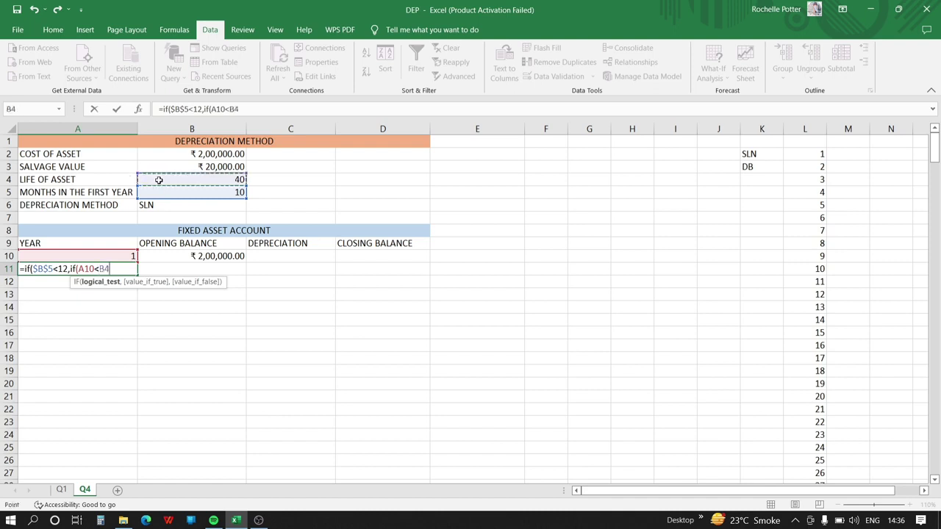
pyautogui.write('+1')
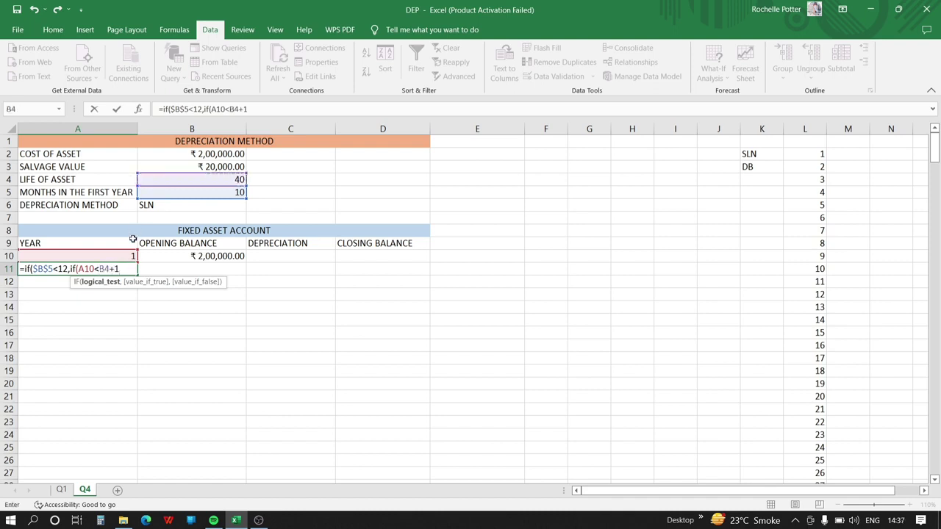
pyautogui.click(103, 269)
pyautogui.press('F4')
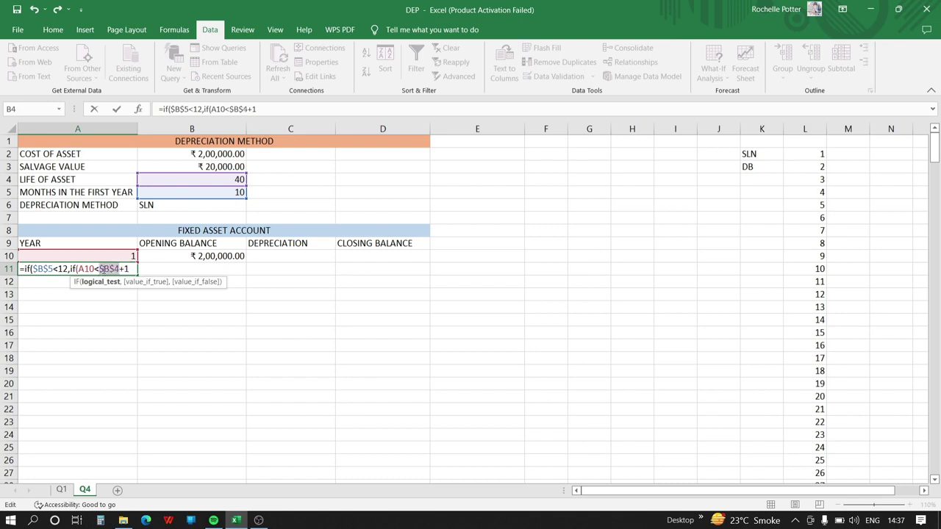
pyautogui.click(130, 269)
pyautogui.write(',')
pyautogui.click(96, 256)
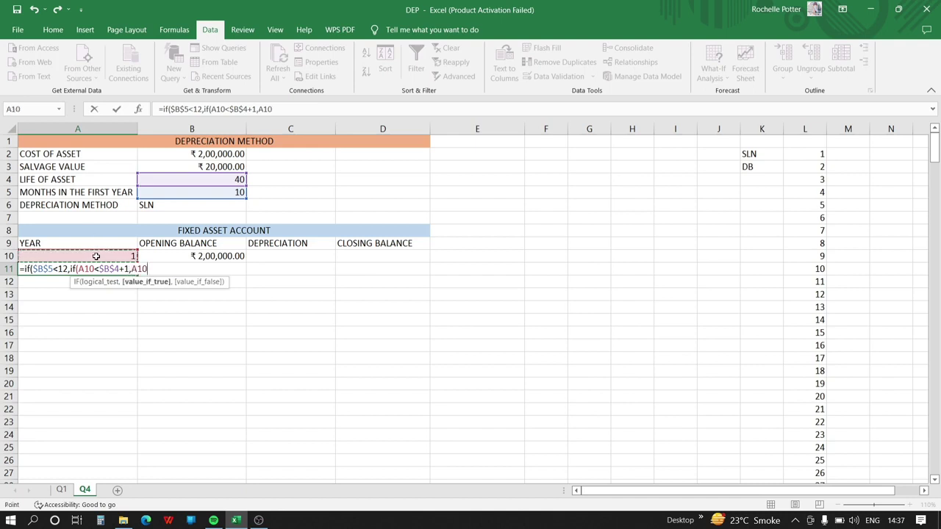
pyautogui.write('+1,')
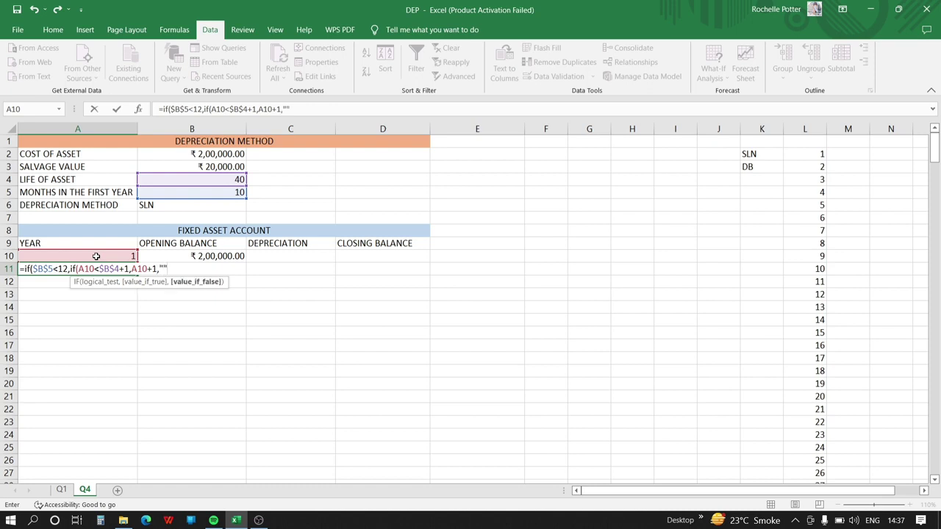
pyautogui.write('"")')
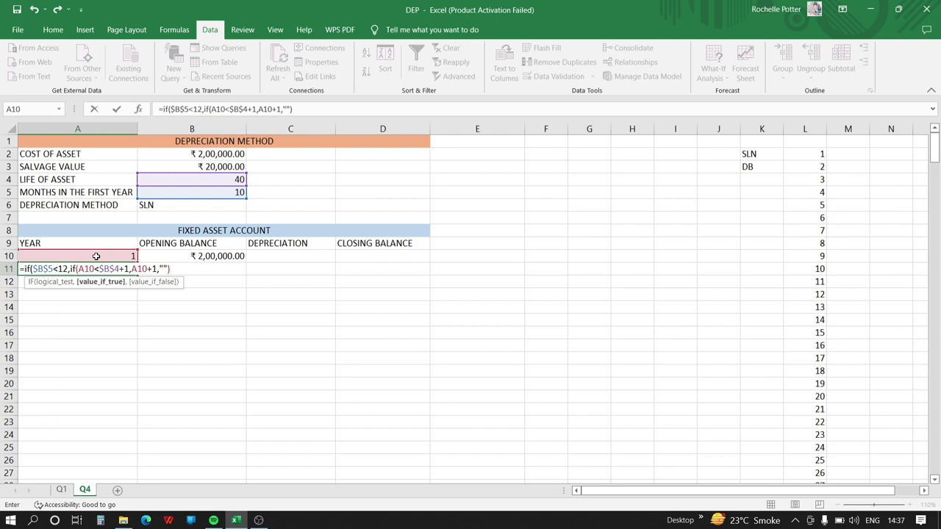
# - Append a second nested IF directly after the first one in the A11 formula, with the test A10<$B$4
pyautogui.write('if')
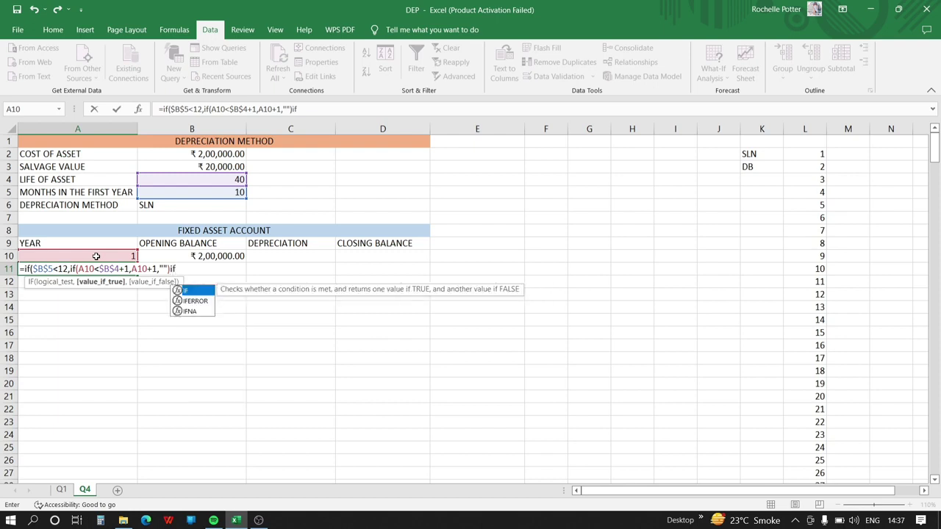
pyautogui.press('BackSpace')
pyautogui.press('BackSpace')
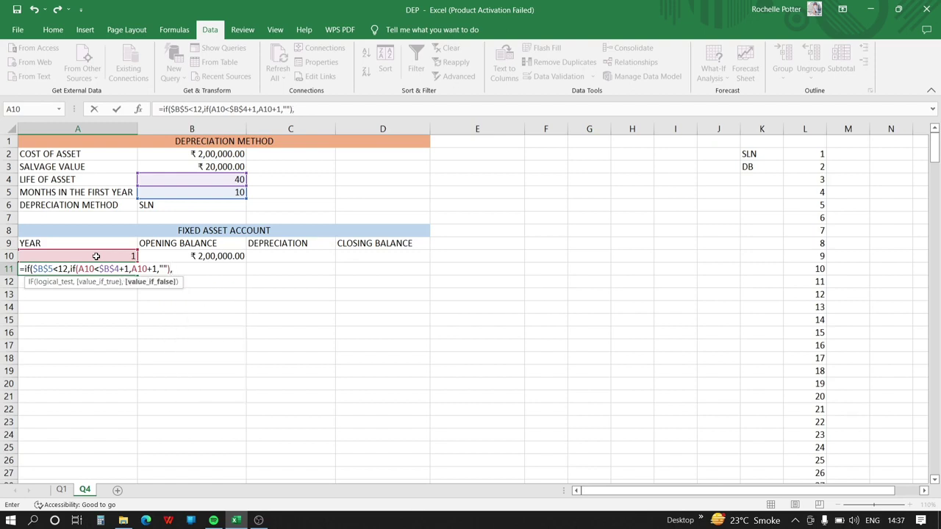
pyautogui.press('BackSpace')
pyautogui.write('if(')
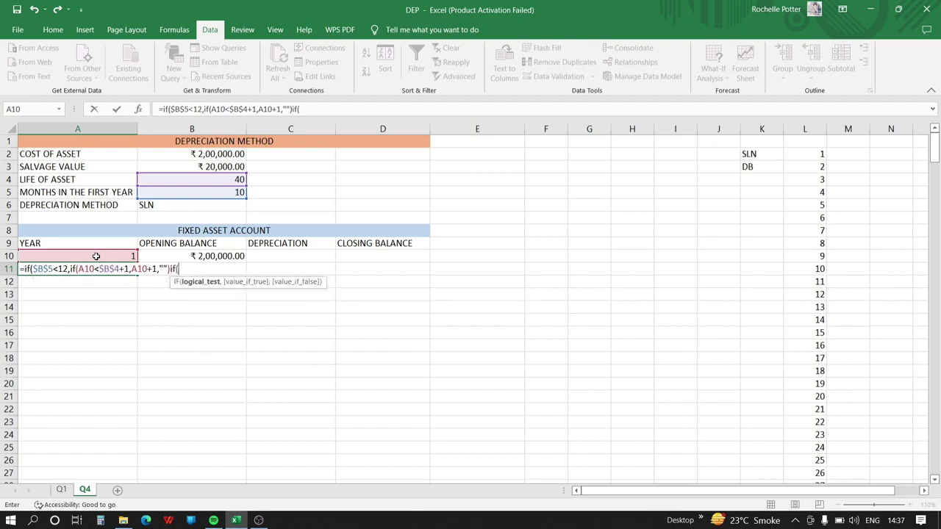
pyautogui.click(38, 255)
pyautogui.click(154, 179)
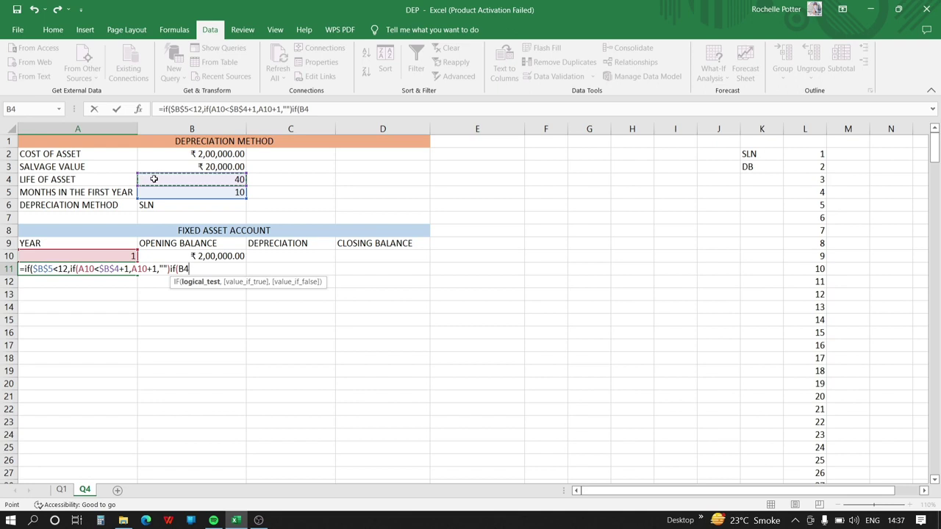
pyautogui.click(100, 254)
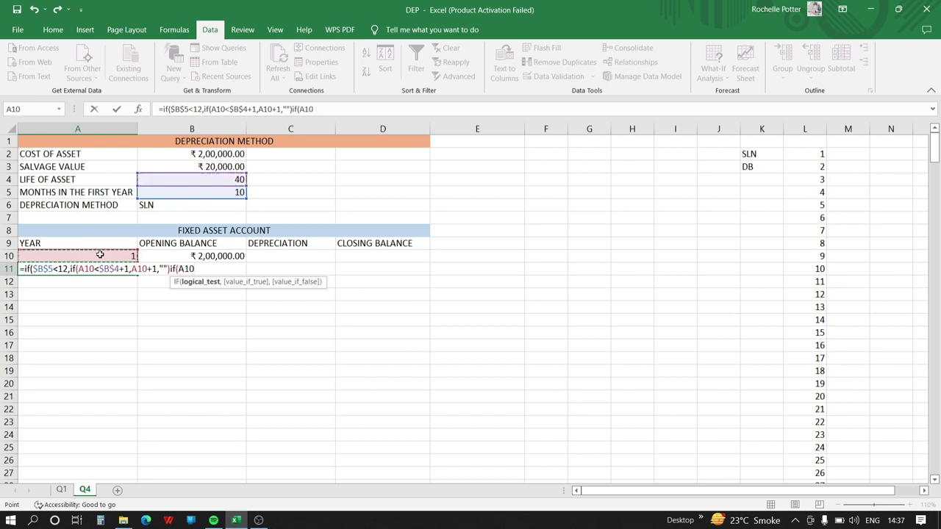
pyautogui.write('<')
pyautogui.click(222, 180)
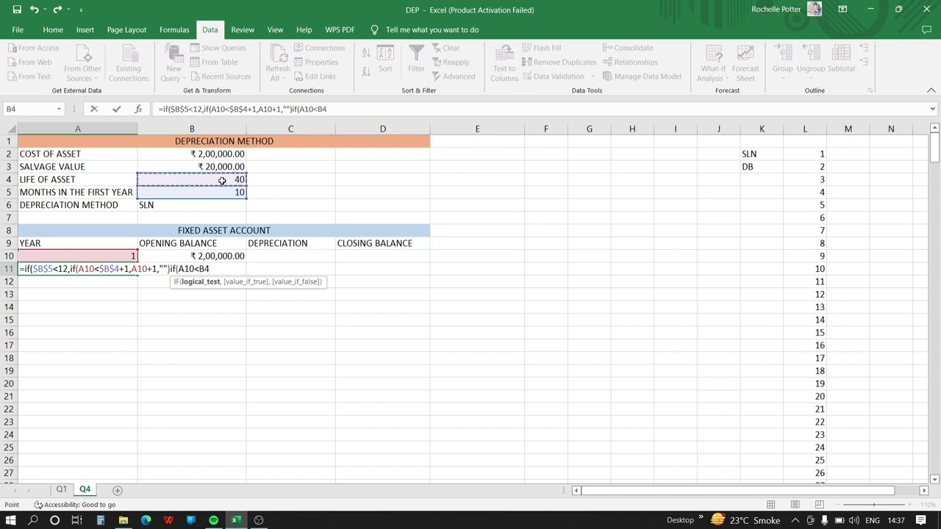
pyautogui.press('F4')
pyautogui.write(',')
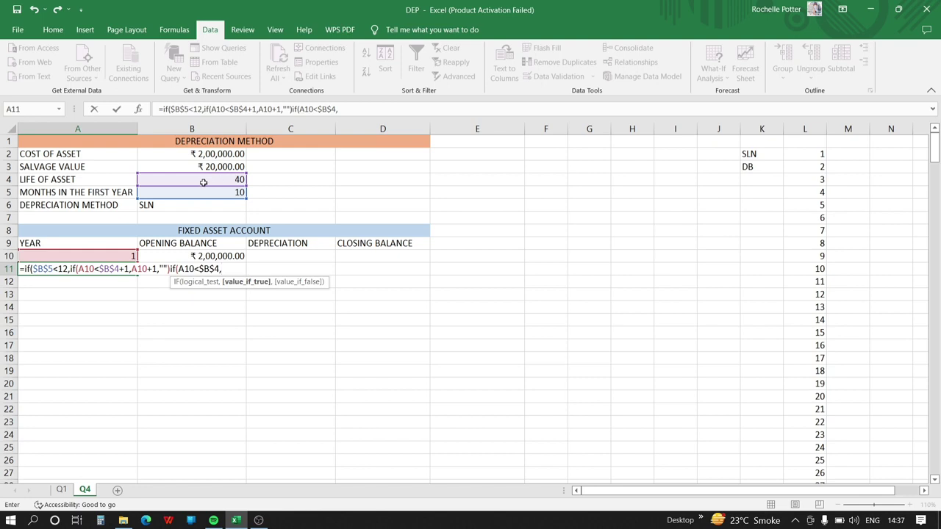
# - Finish the second nested IF with A10+1 and "" as its results, and enter the A11 formula with the proposed correction accepted
pyautogui.click(85, 255)
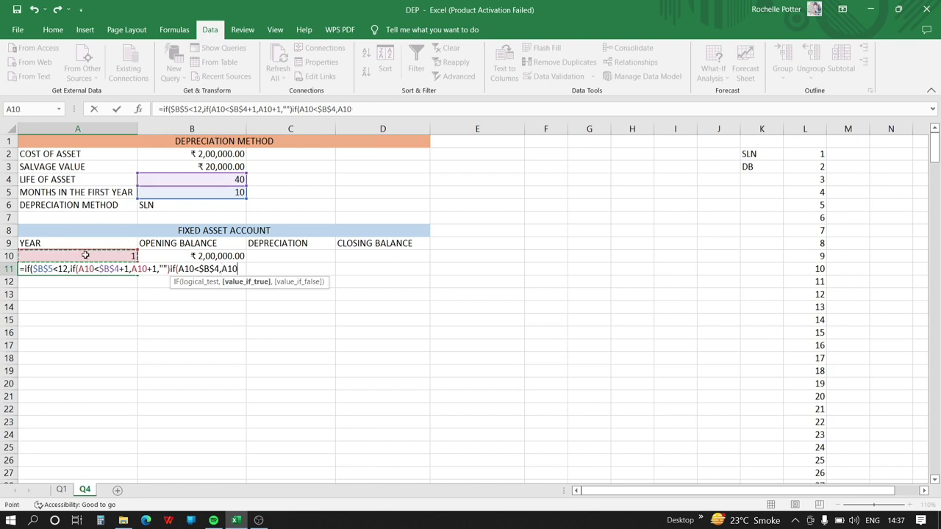
pyautogui.write('+1,')
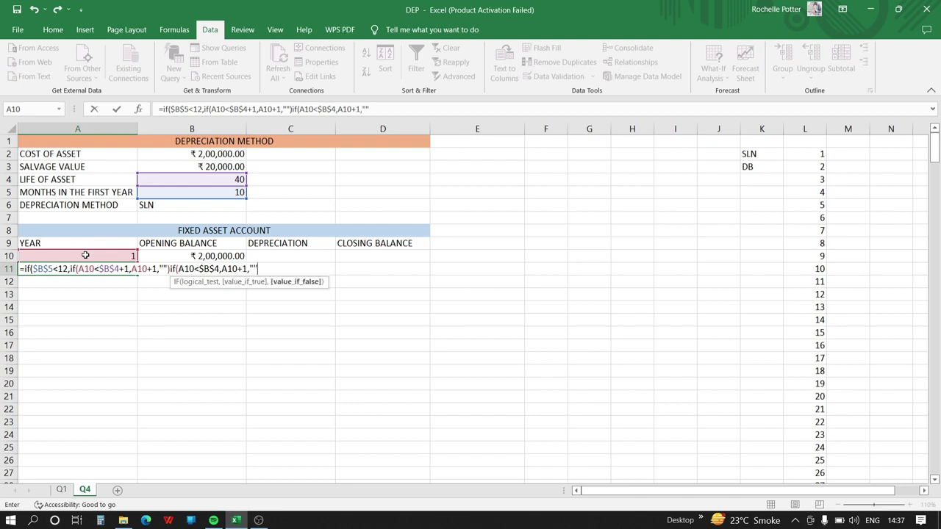
pyautogui.write('""))')
pyautogui.press('Return')
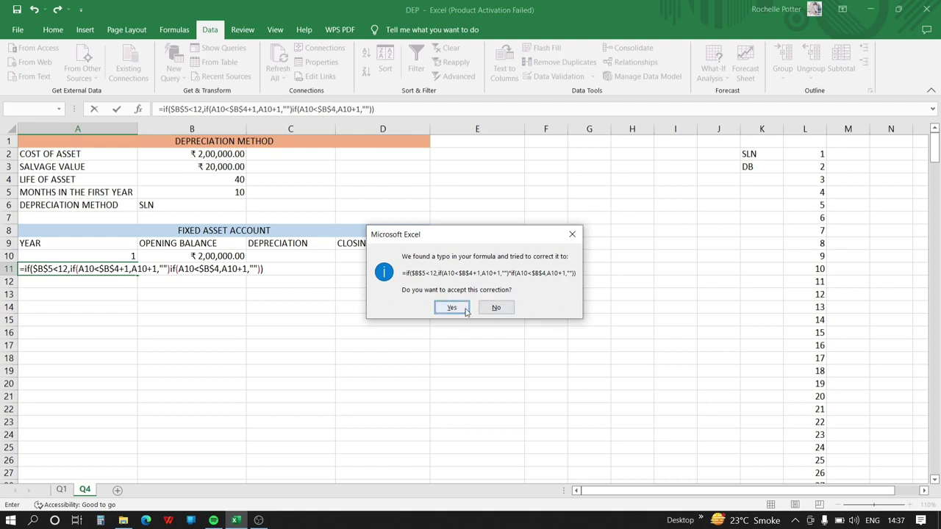
pyautogui.click(452, 307)
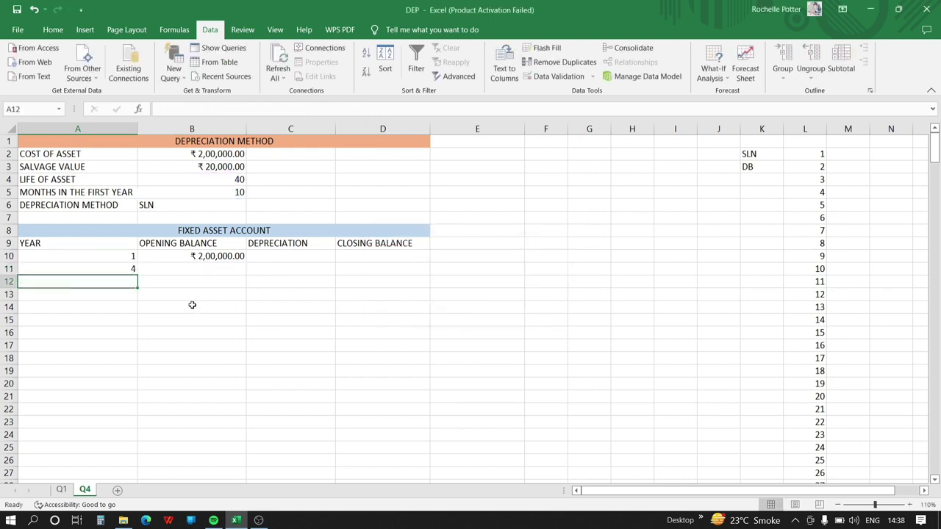
# - Replace the asterisk between the two nested IFs in the A11 formula with a comma
pyautogui.click(128, 268)
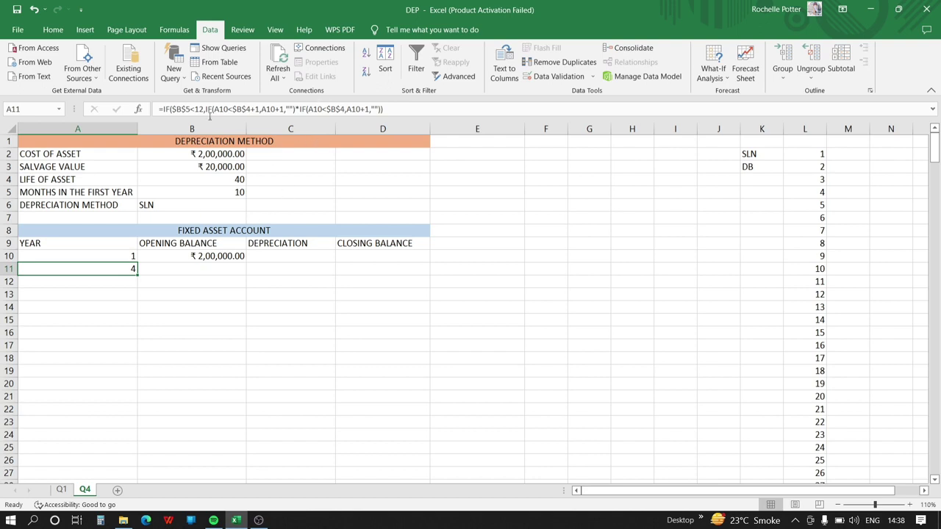
pyautogui.click(298, 109)
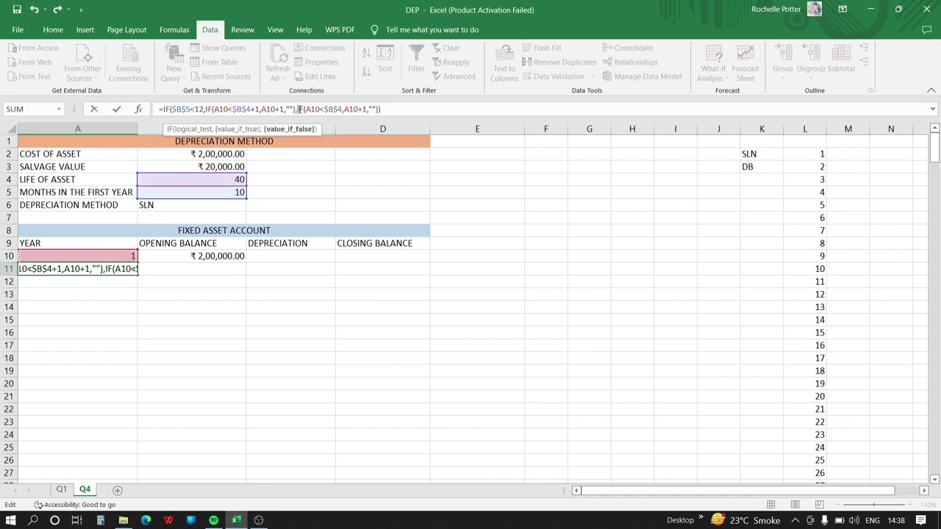
pyautogui.press('Return')
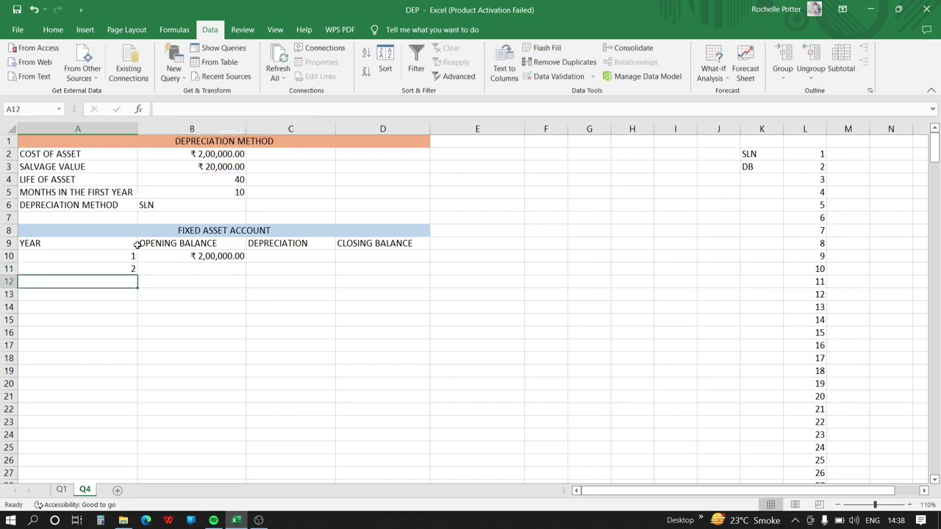
pyautogui.click(99, 269)
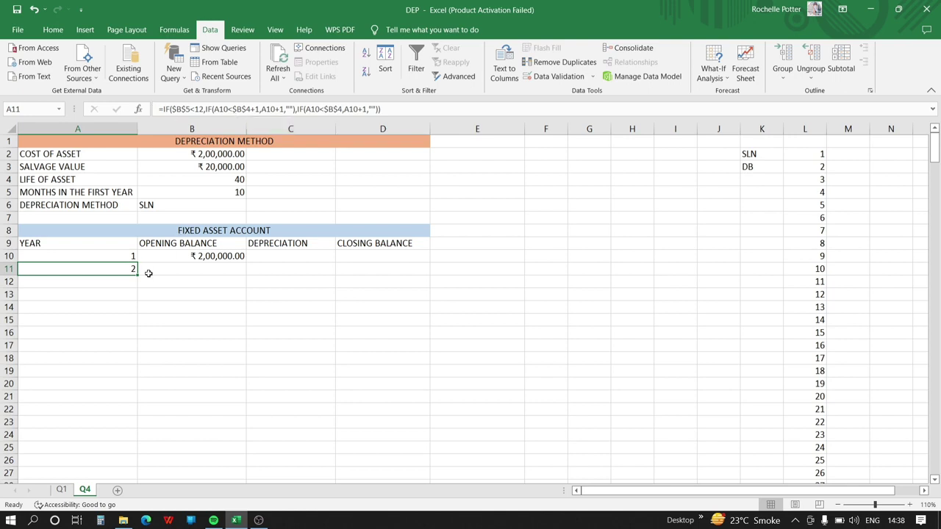
# - Fill the A11 year formula down column A well past row 50, and return to the top of the fixed asset account
pyautogui.moveTo(137, 274); pyautogui.dragTo(147, 478)
pyautogui.click(231, 294)
pyautogui.press('Up')
pyautogui.press('Up')
pyautogui.press('Up')
pyautogui.press('Up')
pyautogui.press('Up')
pyautogui.press('Up')
pyautogui.press('Up')
pyautogui.press('Up')
pyautogui.press('Up')
pyautogui.press('Up')
pyautogui.press('Up')
pyautogui.press('Up')
pyautogui.press('Up')
pyautogui.press('Up')
pyautogui.press('Up')
pyautogui.press('Up')
pyautogui.press('Up')
pyautogui.press('Up')
pyautogui.press('Up')
pyautogui.press('Up')
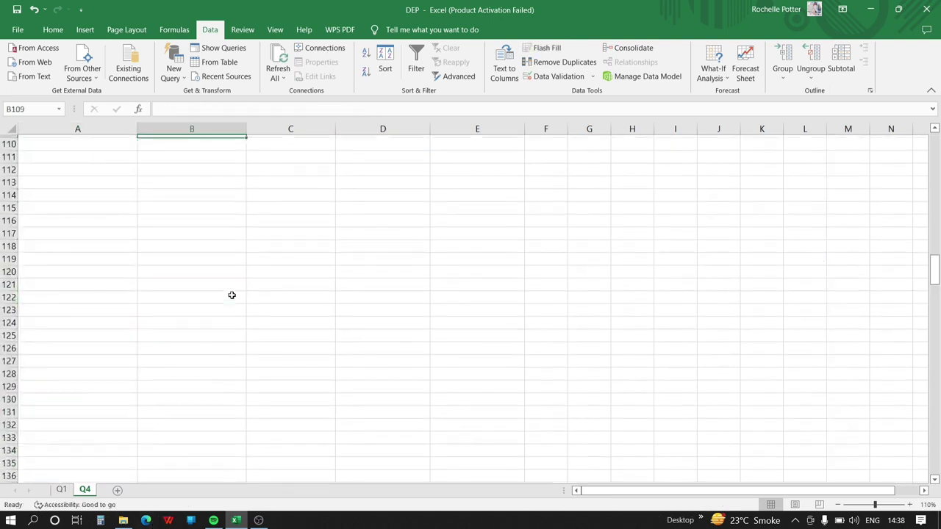
pyautogui.press('Up')
pyautogui.press('Up')
pyautogui.press('Up')
pyautogui.press('Up')
pyautogui.press('Up')
pyautogui.press('Up')
pyautogui.press('Up')
pyautogui.press('Up')
pyautogui.press('Up')
pyautogui.press('Up')
pyautogui.press('Up')
pyautogui.press('Up')
pyautogui.press('Up')
pyautogui.press('Up')
pyautogui.press('Up')
pyautogui.press('Up')
pyautogui.press('Up')
pyautogui.press('Up')
pyautogui.press('Up')
pyautogui.press('Up')
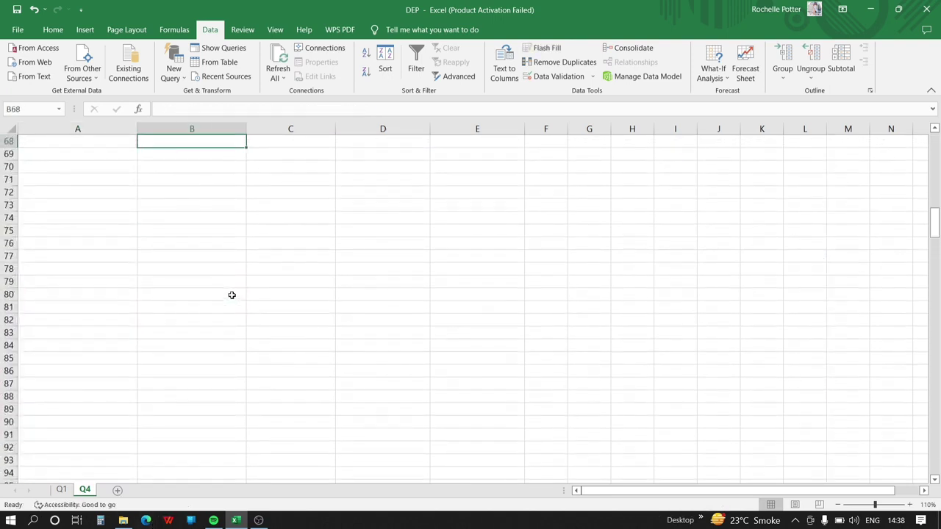
pyautogui.press('Up')
pyautogui.press('Up')
pyautogui.press('Up')
pyautogui.press('Up')
pyautogui.press('Up')
pyautogui.press('Up')
pyautogui.press('Up')
pyautogui.press('Up')
pyautogui.press('Up')
pyautogui.press('Up')
pyautogui.press('Up')
pyautogui.press('Up')
pyautogui.press('Up')
pyautogui.press('Up')
pyautogui.press('Up')
pyautogui.press('Up')
pyautogui.press('Up')
pyautogui.press('Up')
pyautogui.press('Up')
pyautogui.press('Up')
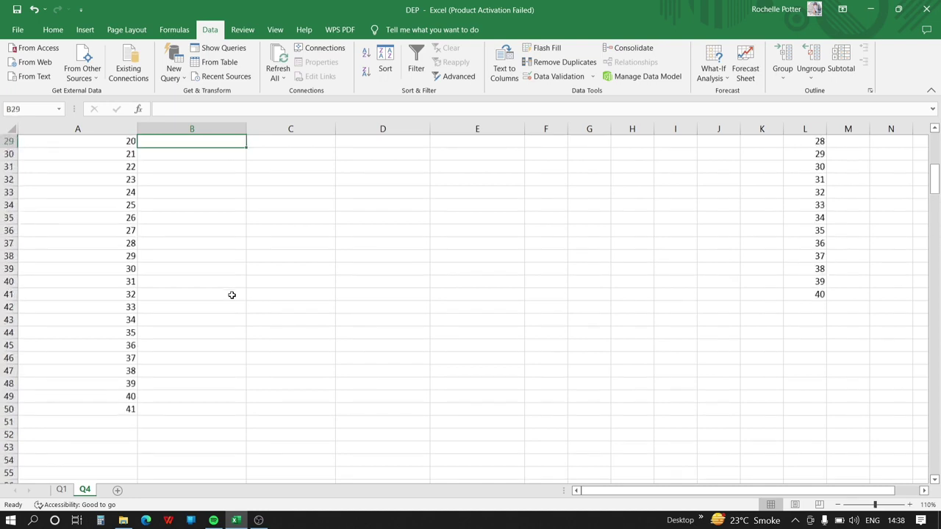
pyautogui.press('Up')
pyautogui.press('Up')
pyautogui.press('Up')
pyautogui.press('Up')
pyautogui.press('Up')
pyautogui.press('Up')
pyautogui.press('Up')
pyautogui.press('Up')
pyautogui.press('Up')
pyautogui.press('Up')
pyautogui.press('Up')
pyautogui.press('Up')
pyautogui.press('Up')
pyautogui.press('Up')
pyautogui.press('Up')
pyautogui.press('Up')
pyautogui.press('Up')
pyautogui.press('Up')
pyautogui.press('Up')
pyautogui.press('Up')
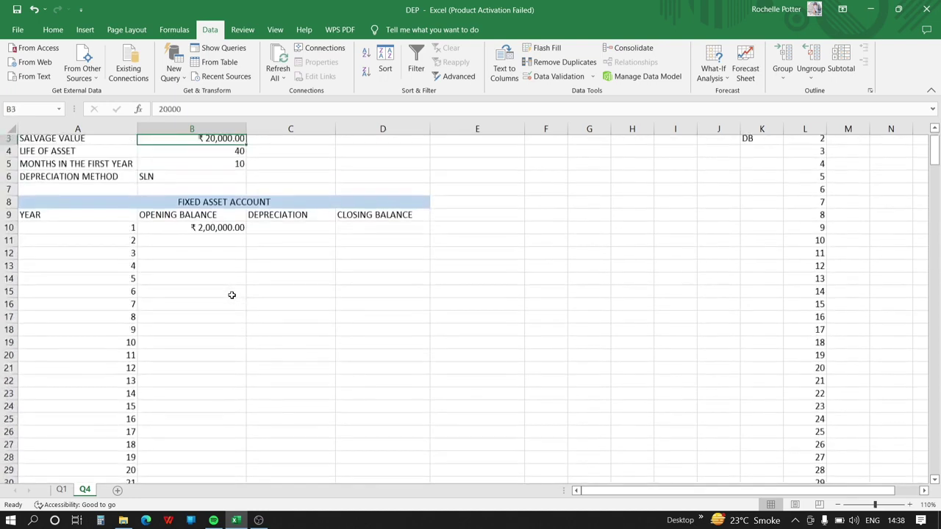
# - Start the first-year depreciation formula in C10 with an IF whose test is $B$6="sln"
pyautogui.click(186, 245)
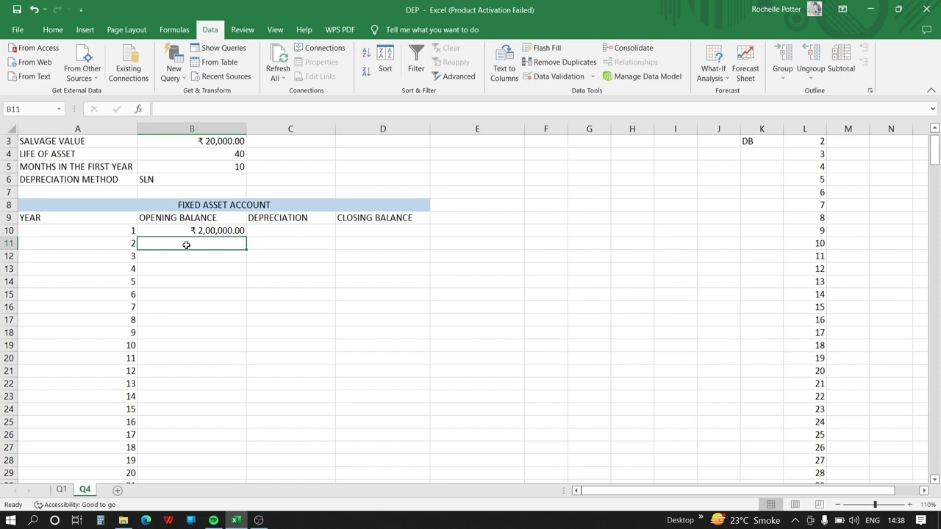
pyautogui.click(261, 231)
pyautogui.write('=')
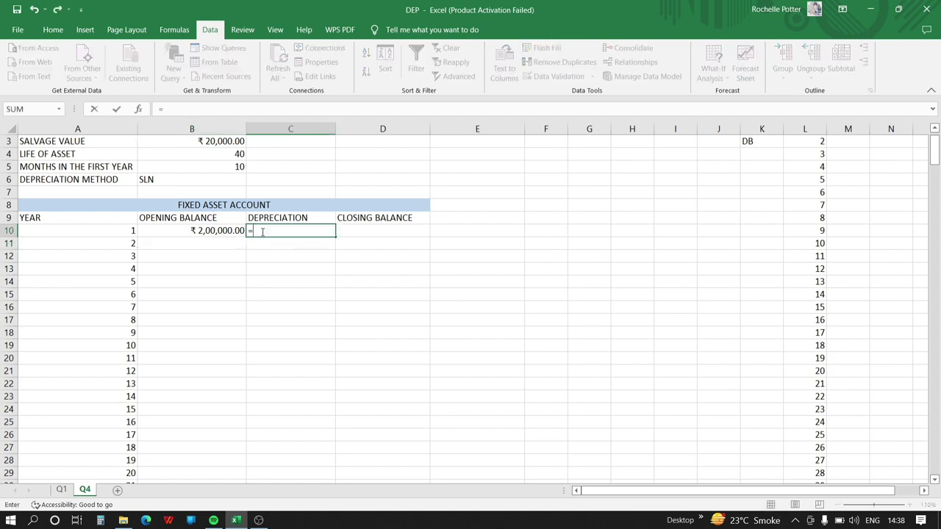
pyautogui.write('if)')
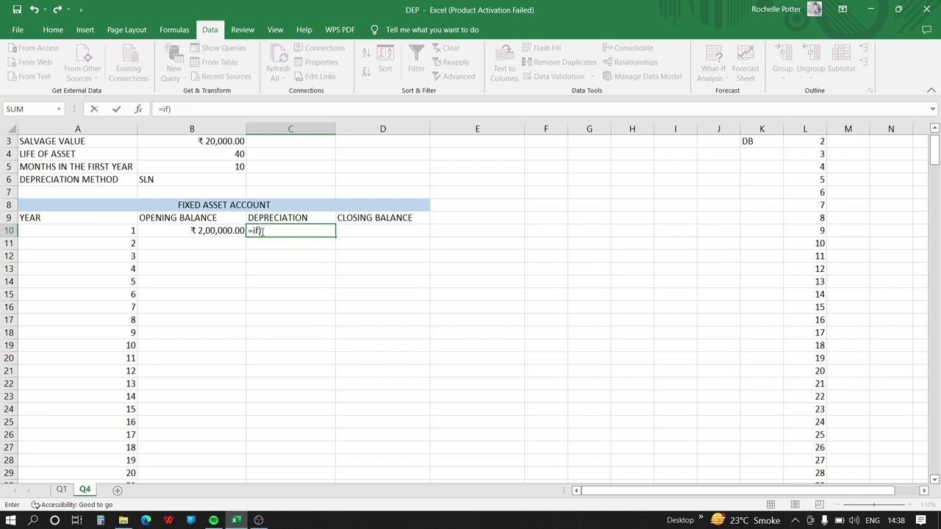
pyautogui.press('BackSpace')
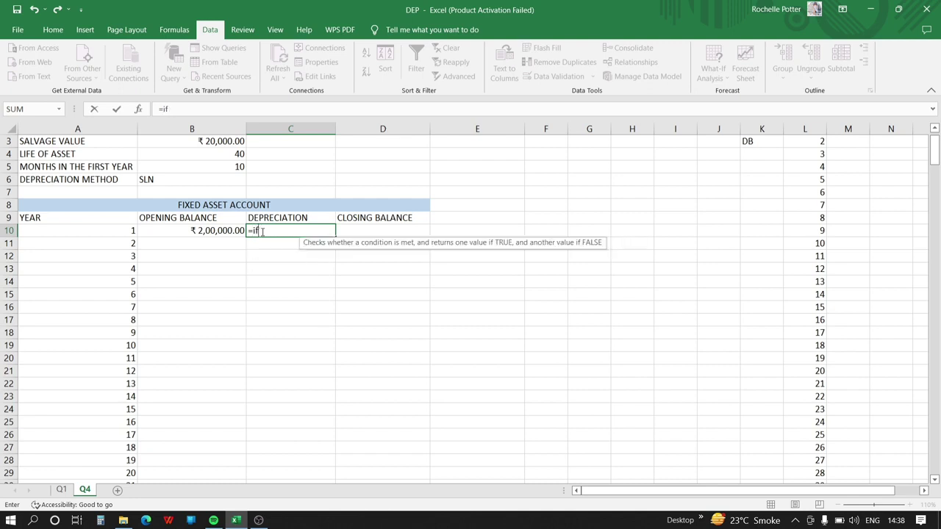
pyautogui.write('(')
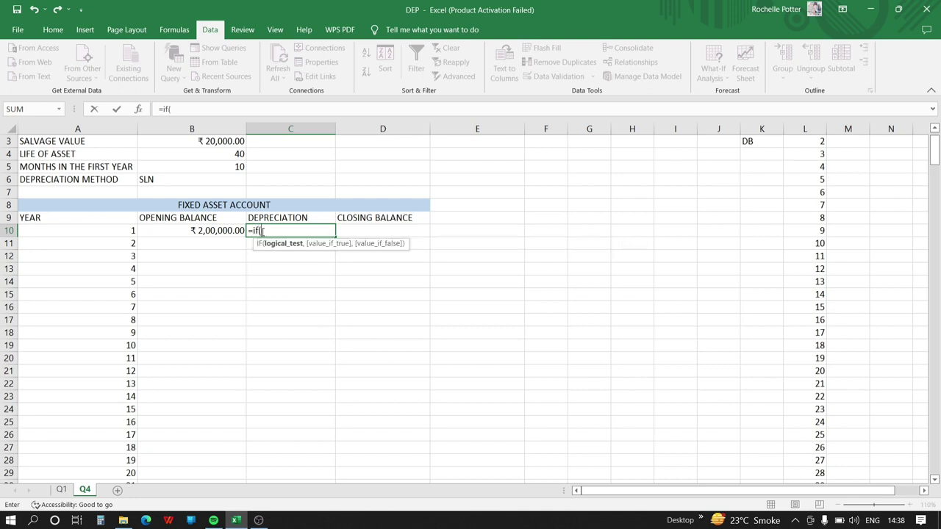
pyautogui.click(196, 179)
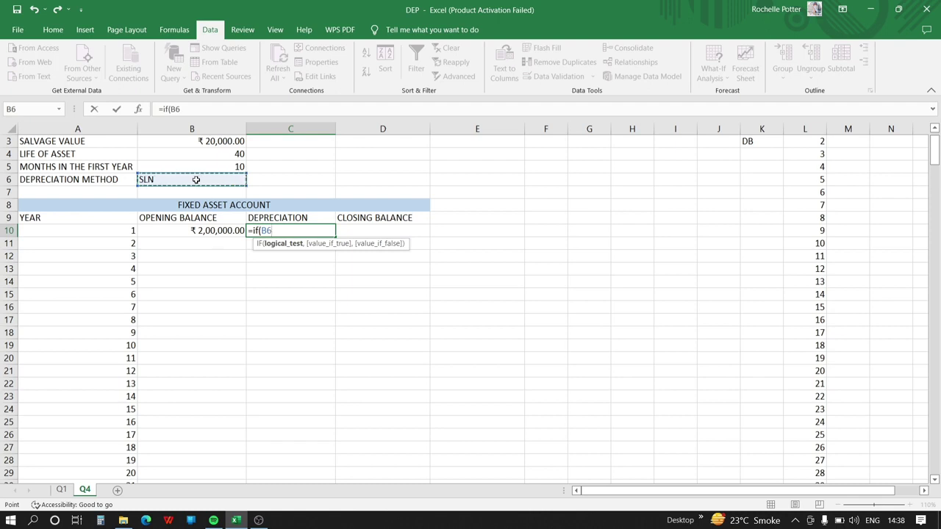
pyautogui.press('F4')
pyautogui.write('="sln,sln(')
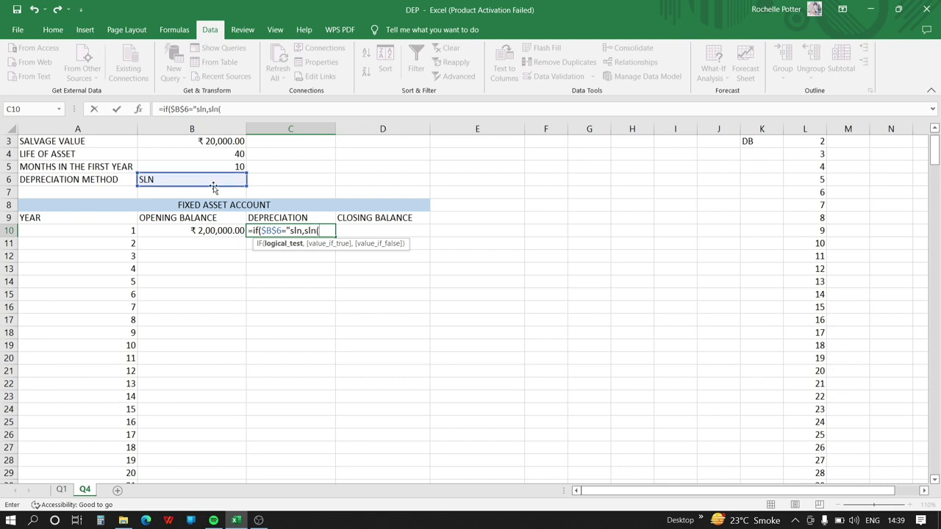
pyautogui.press('BackSpace')
pyautogui.press('BackSpace')
pyautogui.press('BackSpace')
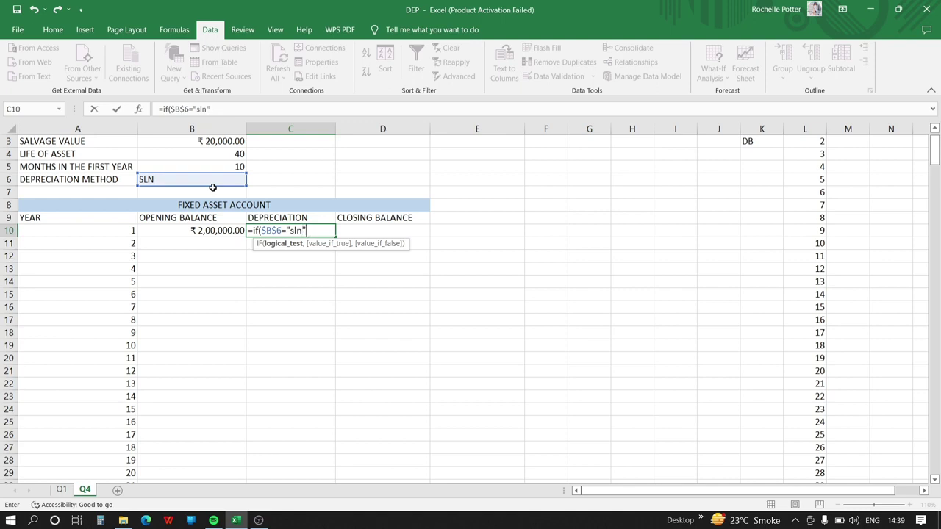
# - Add SLN($B$2,B3,B4) as the value if true in the C10 formula
pyautogui.write(',SLN(')
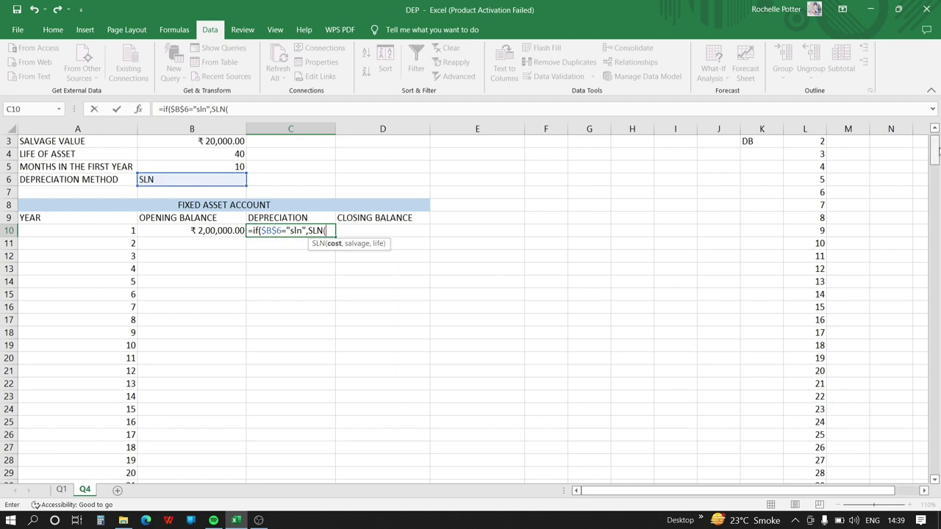
pyautogui.press('Up')
pyautogui.press('Up')
pyautogui.press('Up')
pyautogui.press('Up')
pyautogui.press('Up')
pyautogui.press('Up')
pyautogui.press('Up')
pyautogui.press('Up')
pyautogui.press('Up')
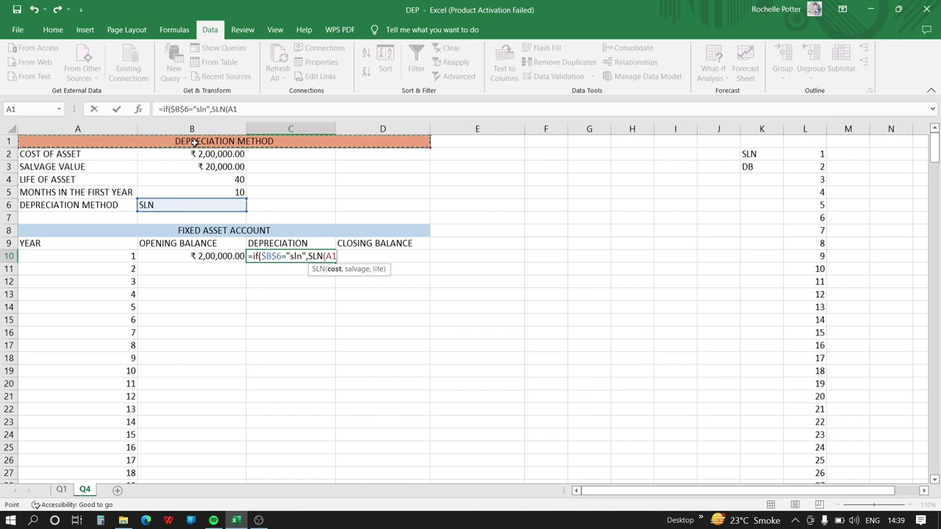
pyautogui.click(198, 155)
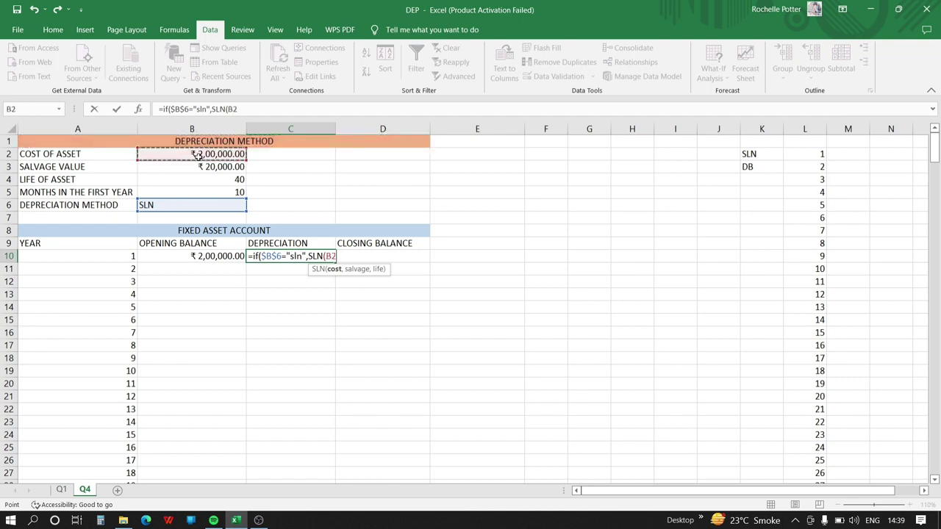
pyautogui.press('F4')
pyautogui.write(',')
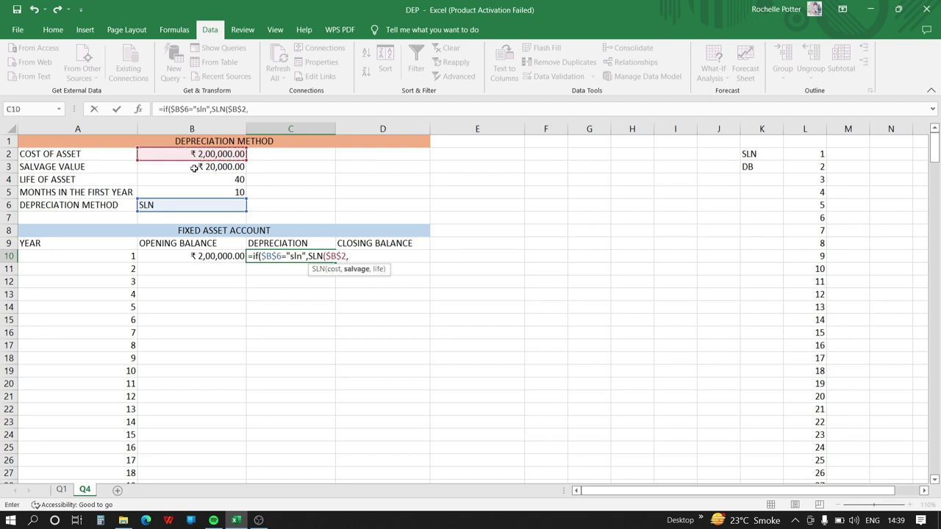
pyautogui.click(193, 169)
pyautogui.write(',')
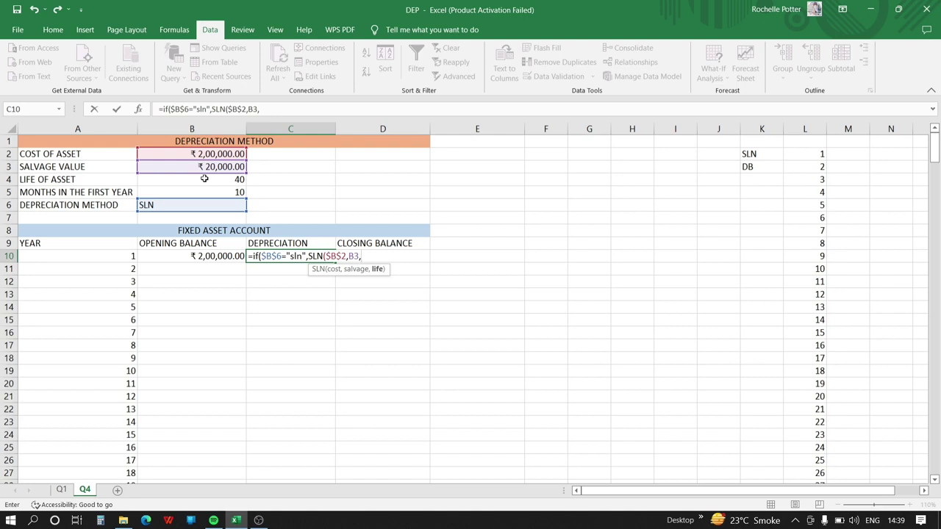
pyautogui.click(205, 179)
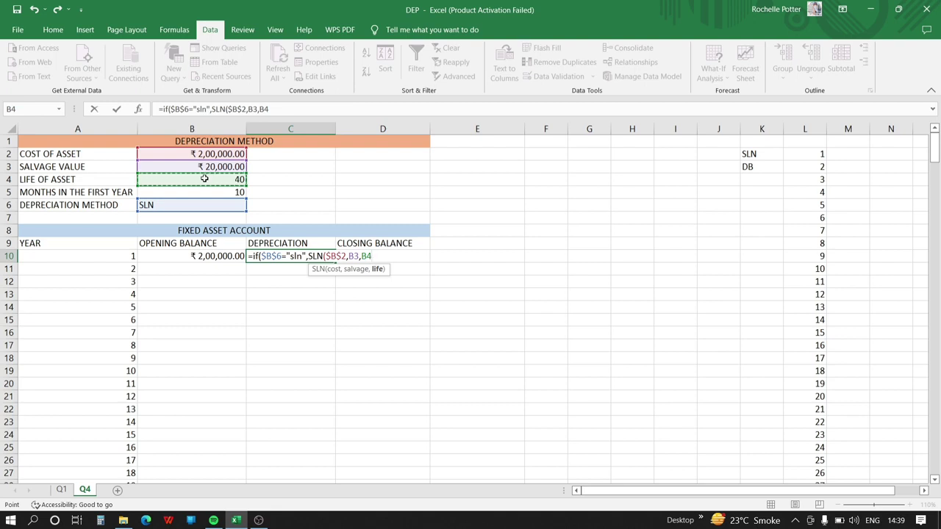
pyautogui.write(')')
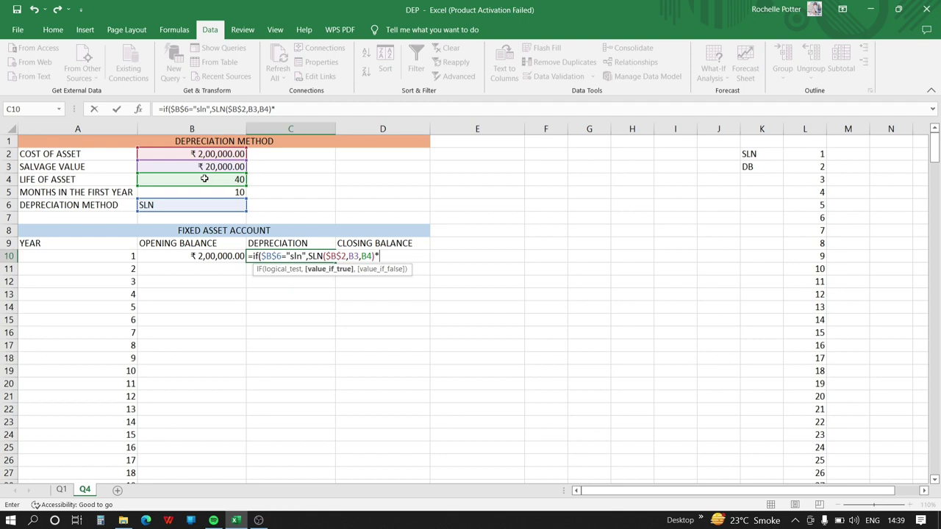
# - Multiply the SLN function in the C10 formula by (B5/12) to prorate the first year, and go on to the value if false
pyautogui.write('*(')
pyautogui.click(219, 191)
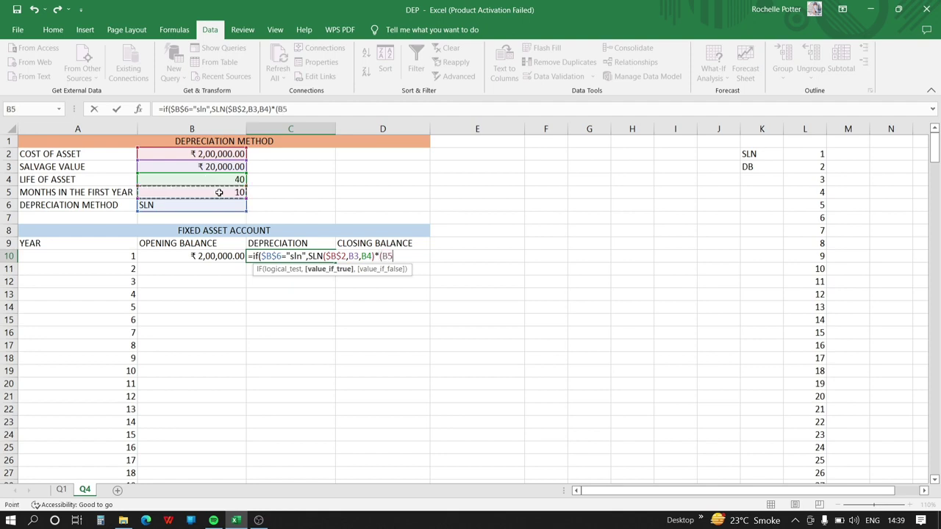
pyautogui.write('/12')
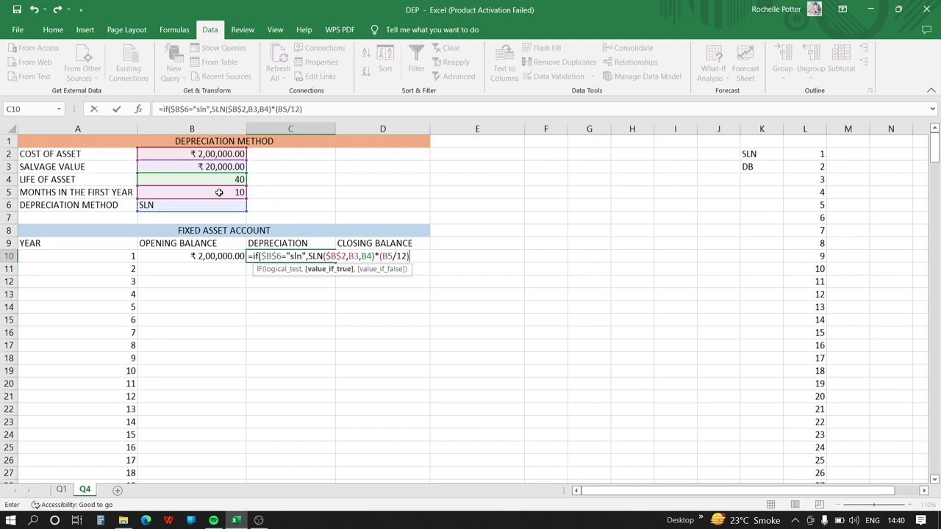
pyautogui.write('),')
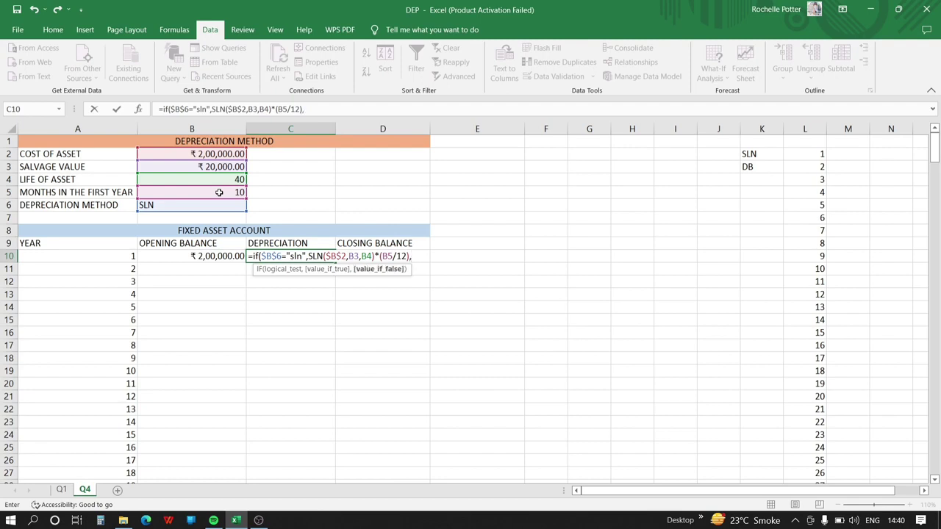
# - Begin a DB function as the value if false in C10, with cost B2, salvage B3 and life B4
pyautogui.write('DB')
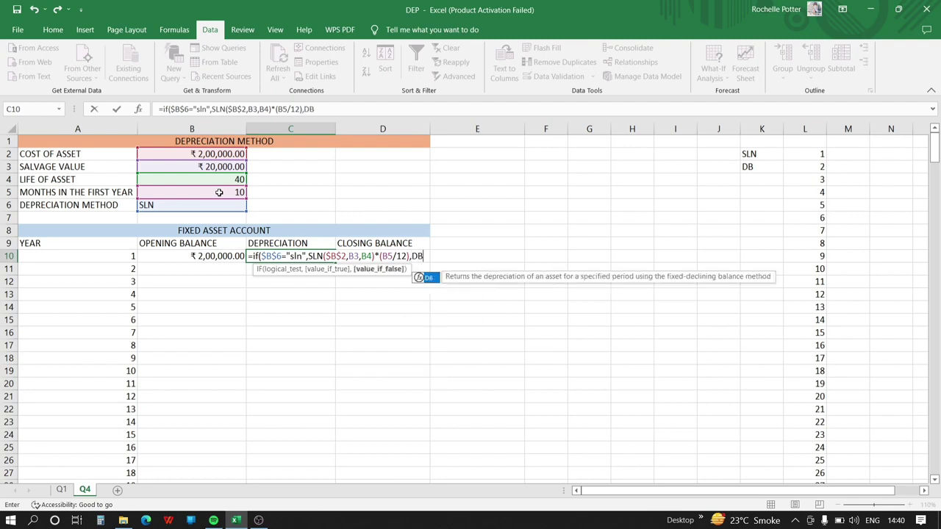
pyautogui.write('(')
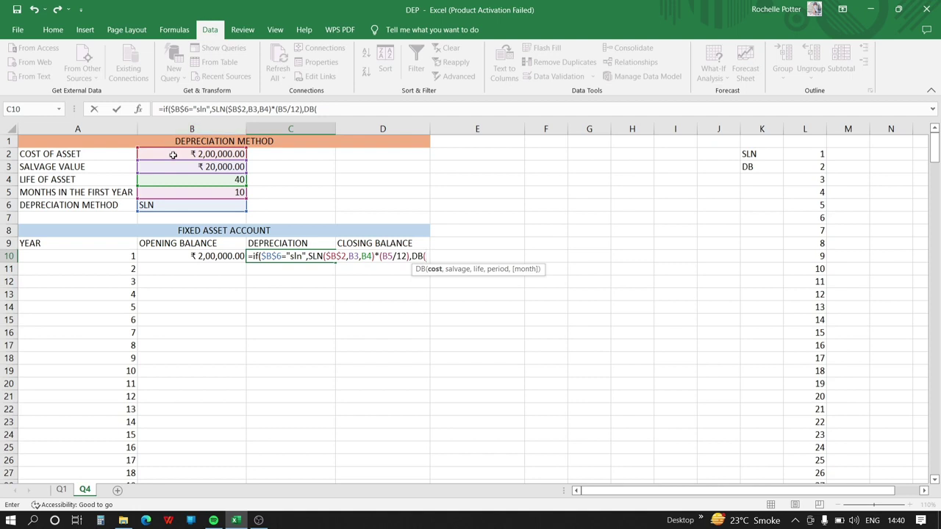
pyautogui.click(173, 155)
pyautogui.write(',')
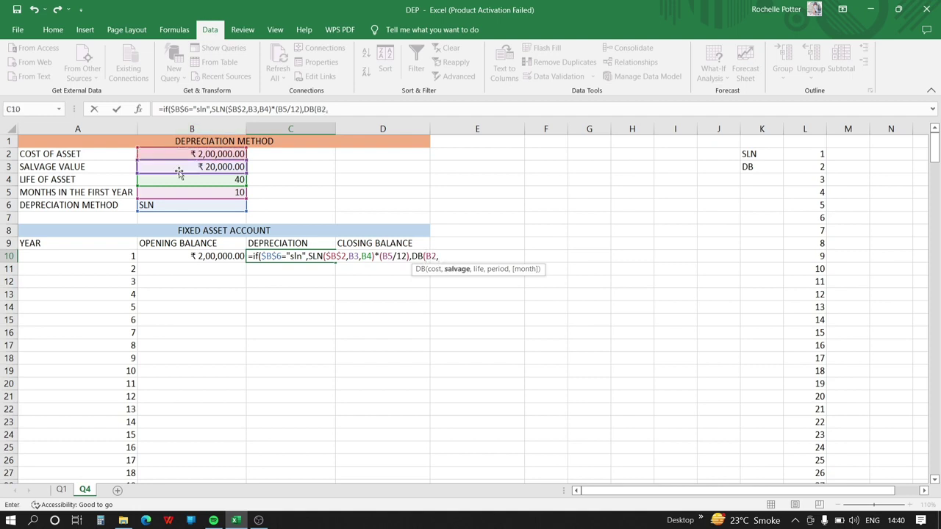
pyautogui.click(178, 168)
pyautogui.write(',')
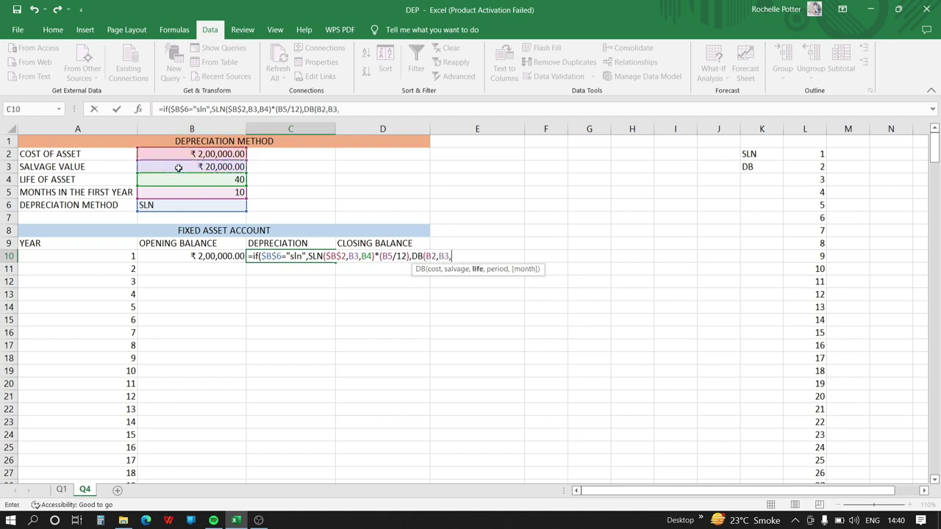
pyautogui.click(186, 180)
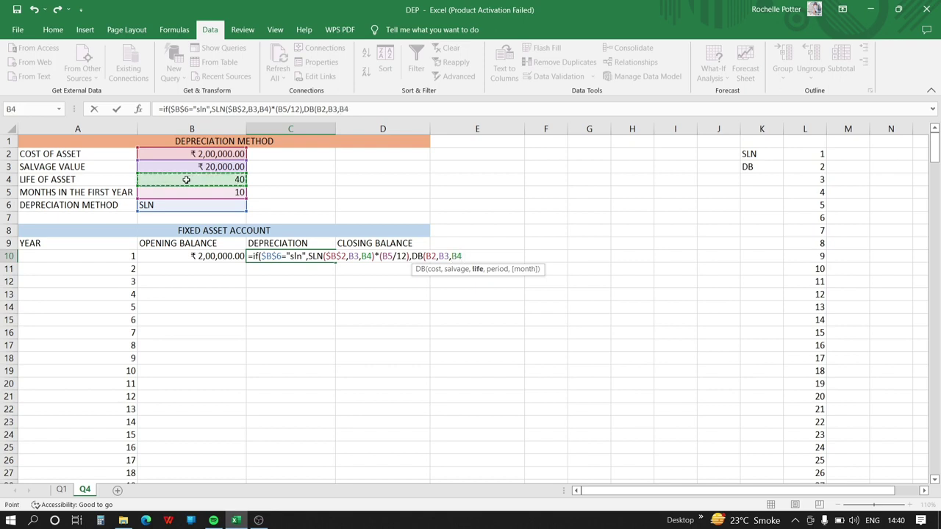
pyautogui.write(',')
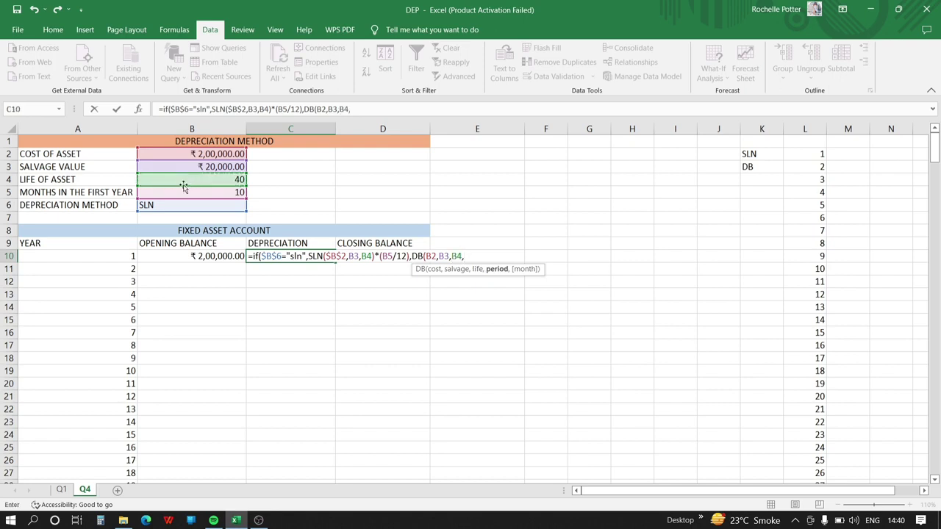
# - Complete the DB function with period A10 and month B5, and enter the C10 formula with the proposed correction accepted
pyautogui.click(89, 259)
pyautogui.write(',')
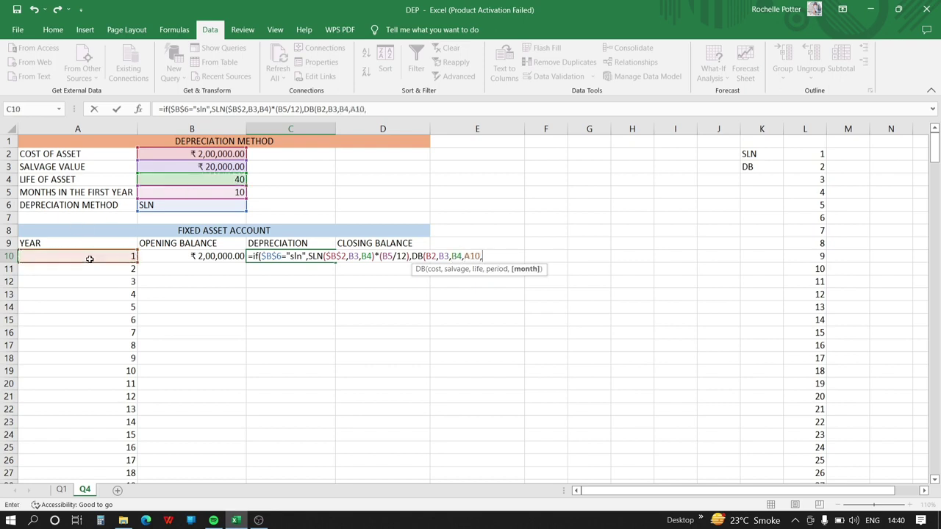
pyautogui.click(171, 191)
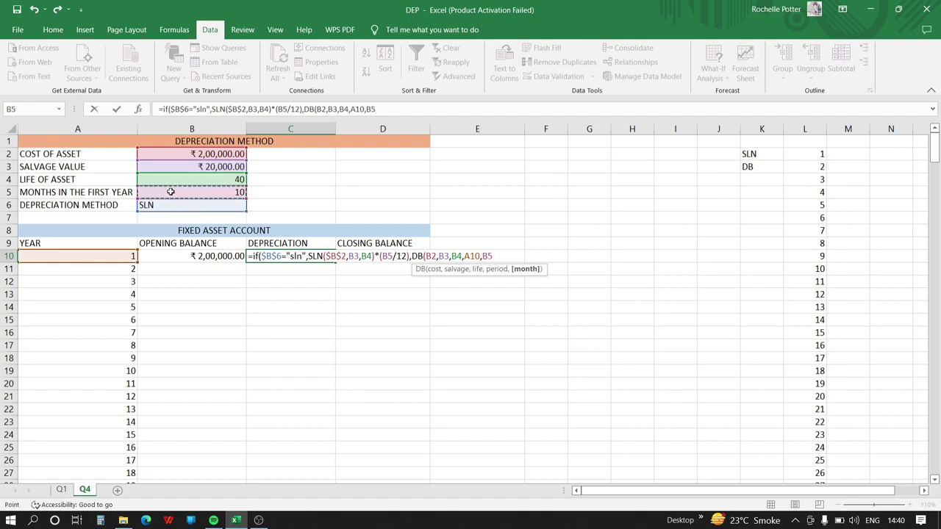
pyautogui.write(')')
pyautogui.press('Return')
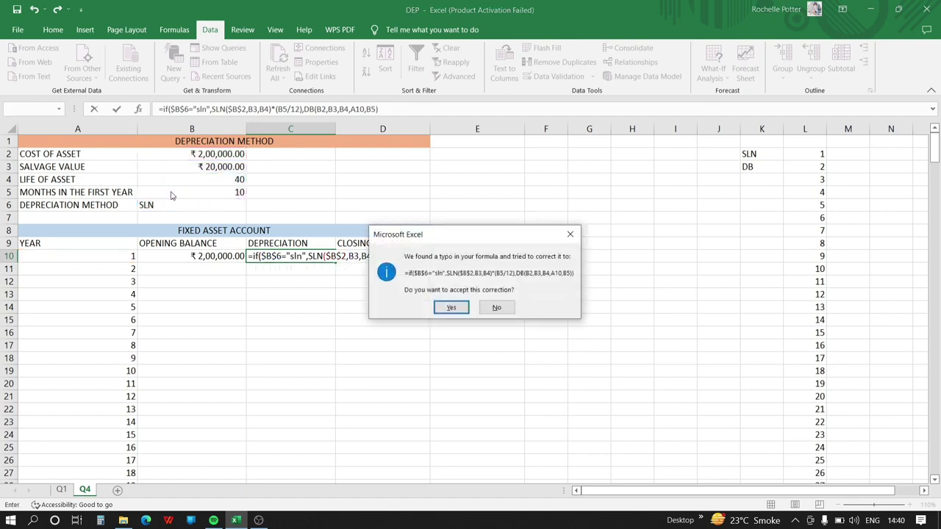
pyautogui.click(460, 311)
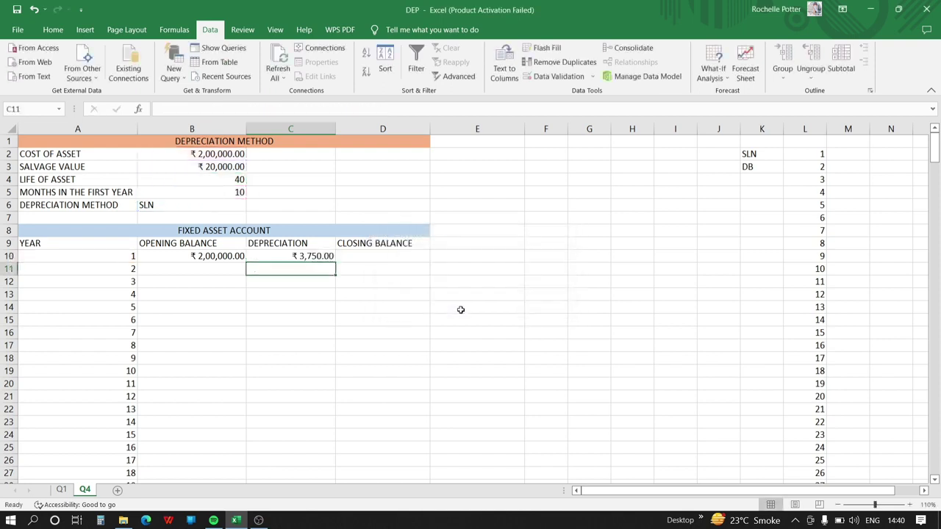
# - Start an IF formula in C11 that tests A11="" and returns "" if true
pyautogui.click(215, 269)
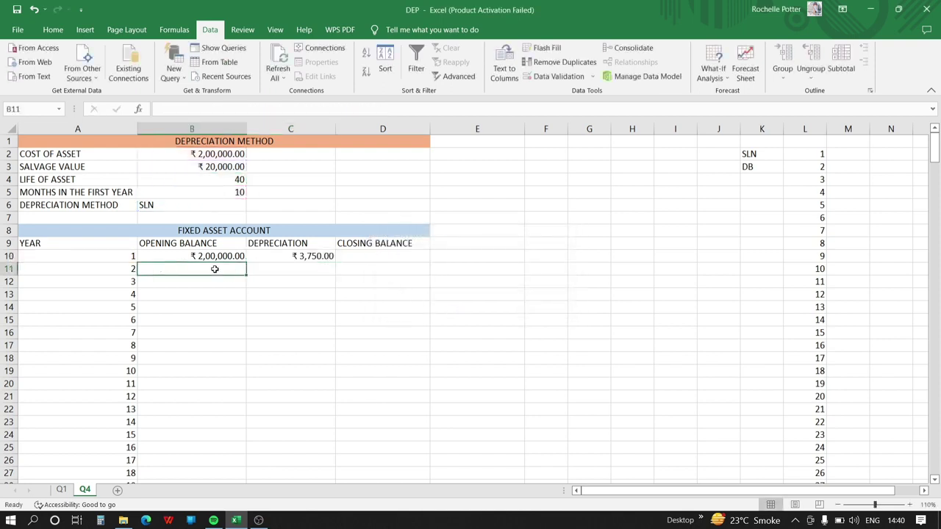
pyautogui.click(272, 270)
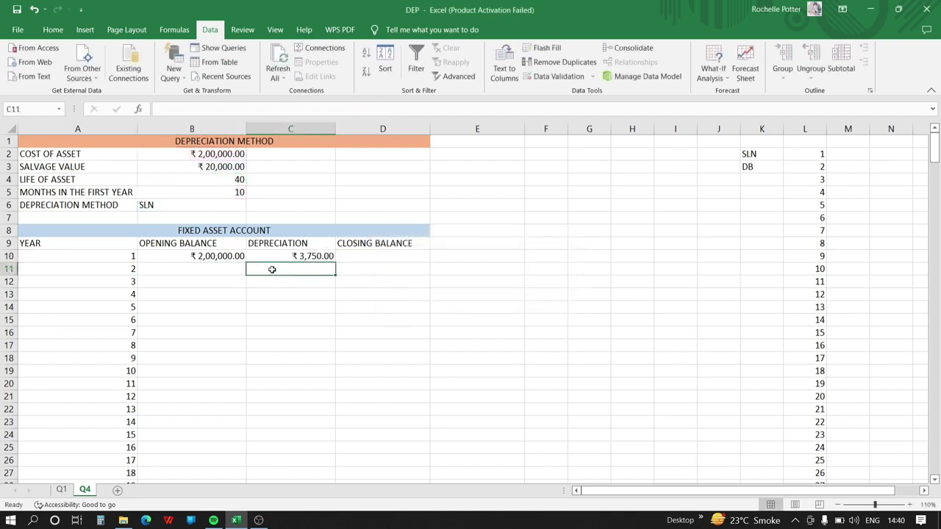
pyautogui.write('=')
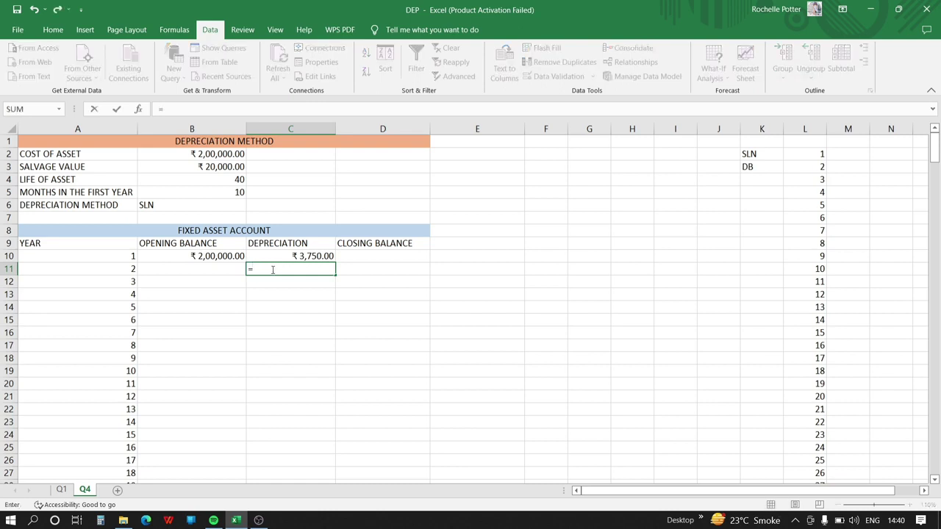
pyautogui.write('IF(')
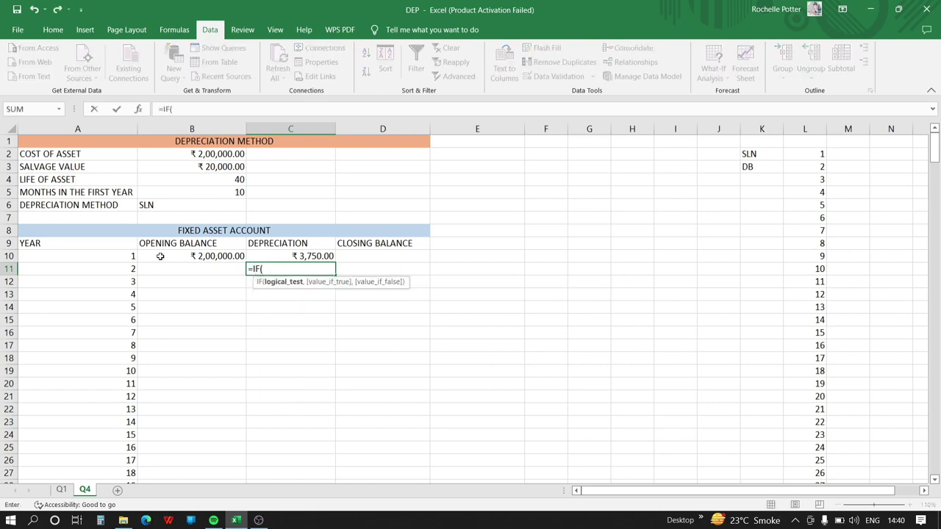
pyautogui.click(123, 270)
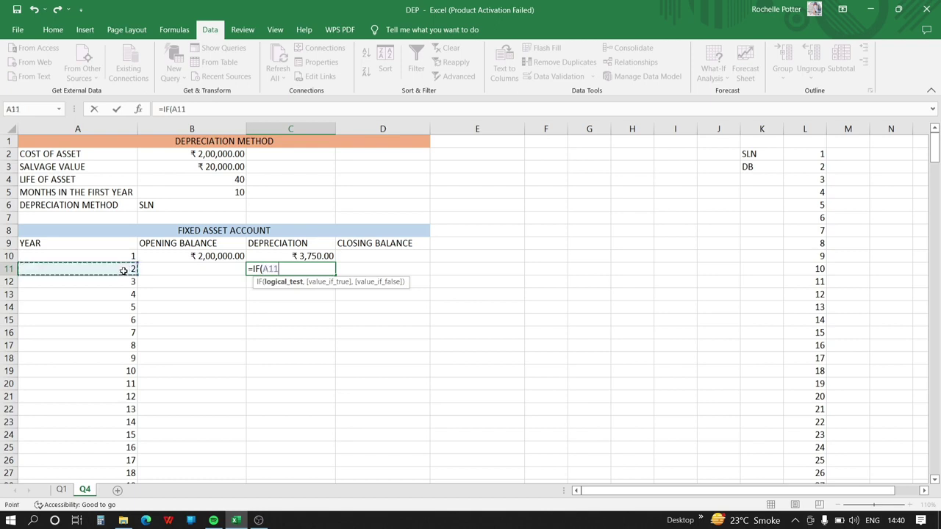
pyautogui.write('=')
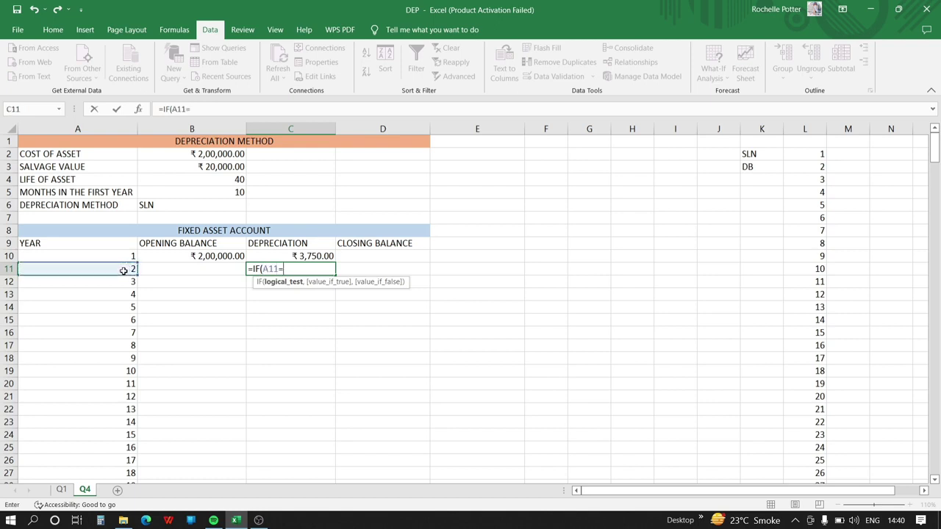
pyautogui.write('"",')
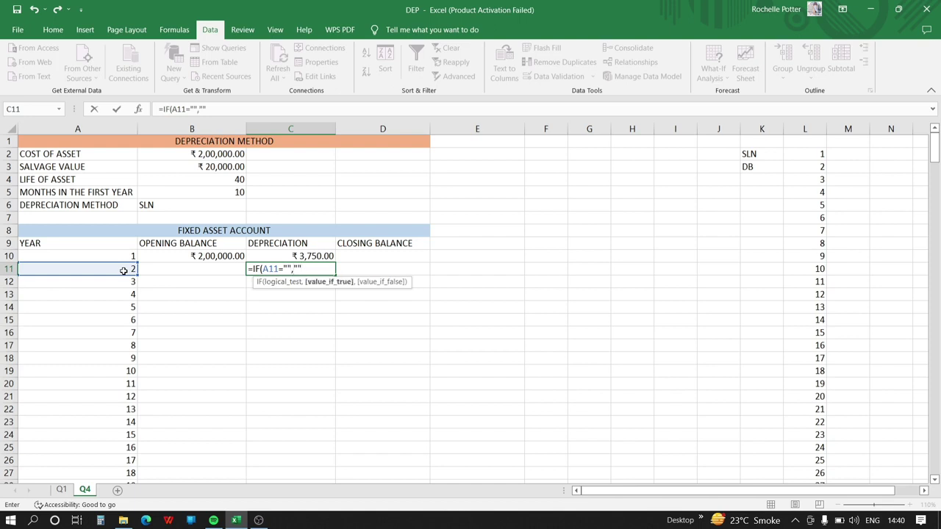
pyautogui.write('""')
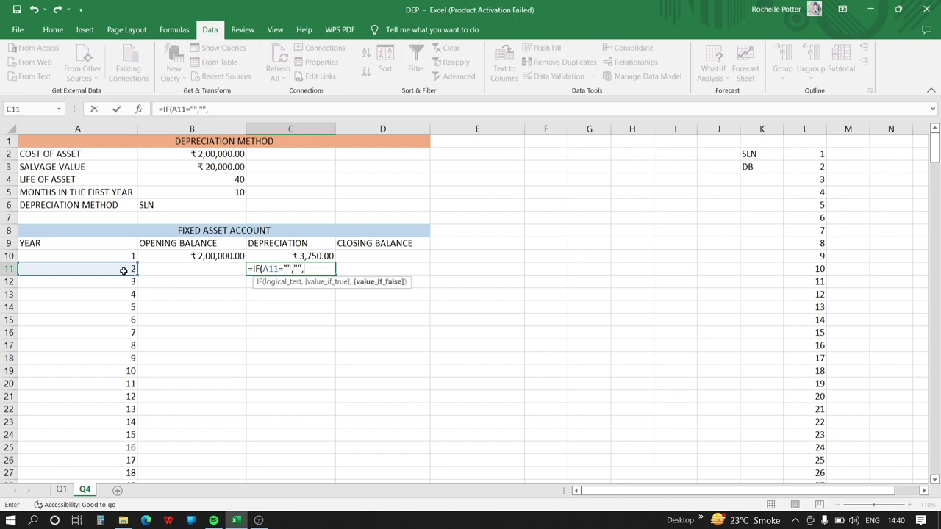
# - Nest a second IF as the value if false in C11, testing whether A11<$B$4+1
pyautogui.write(',IF')
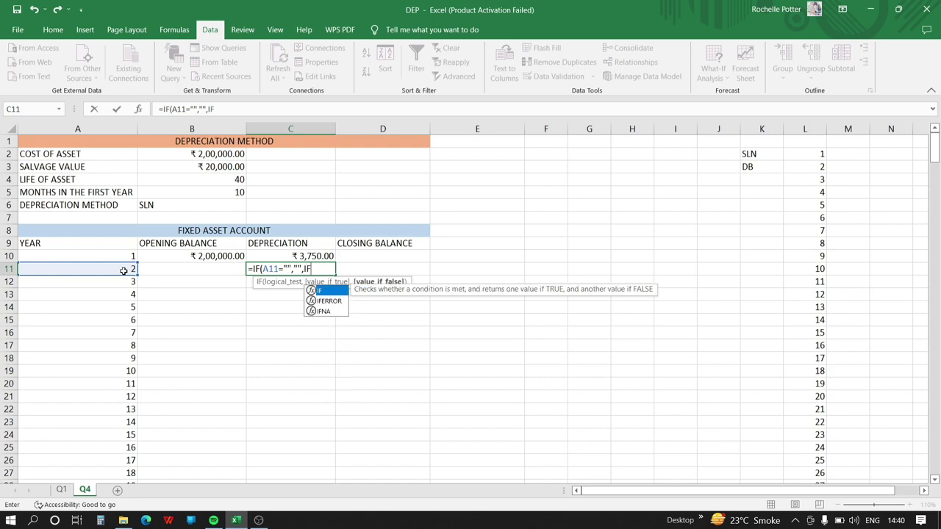
pyautogui.write('(')
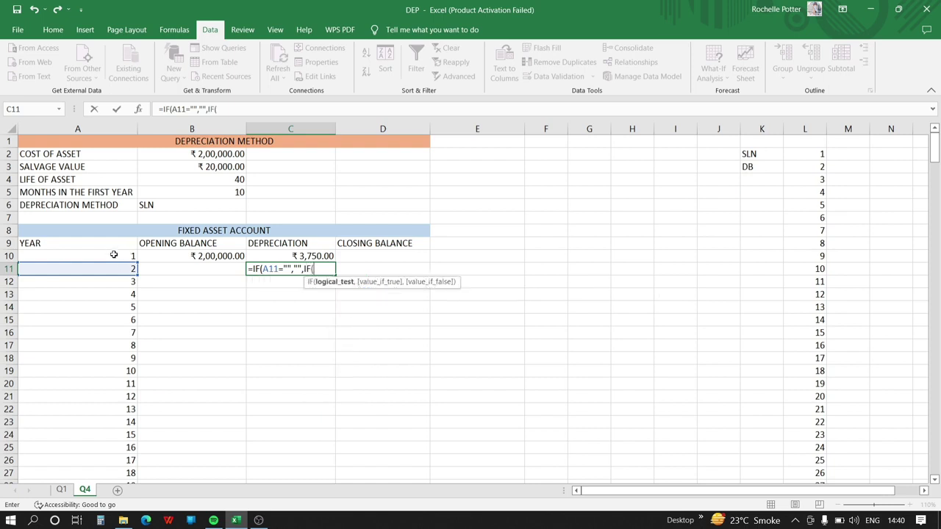
pyautogui.click(111, 269)
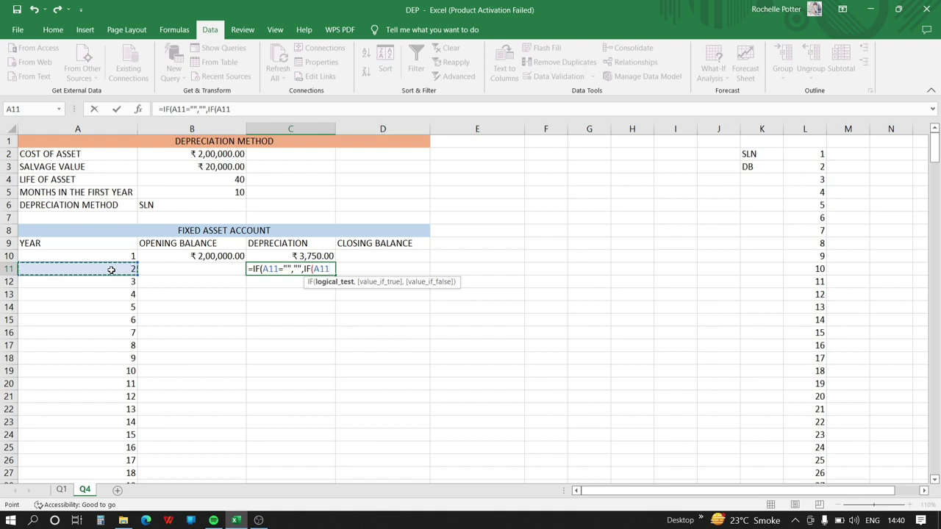
pyautogui.write('<')
pyautogui.click(188, 180)
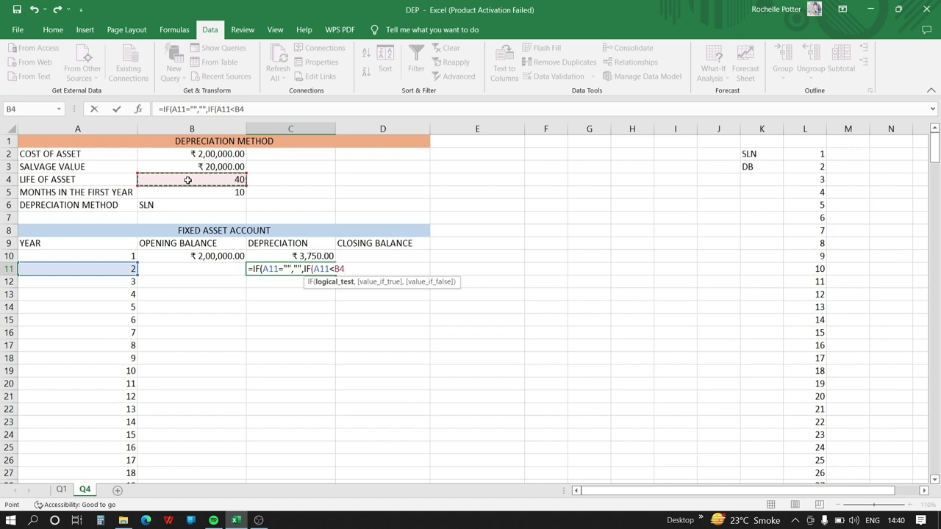
pyautogui.press('F4')
pyautogui.write('+')
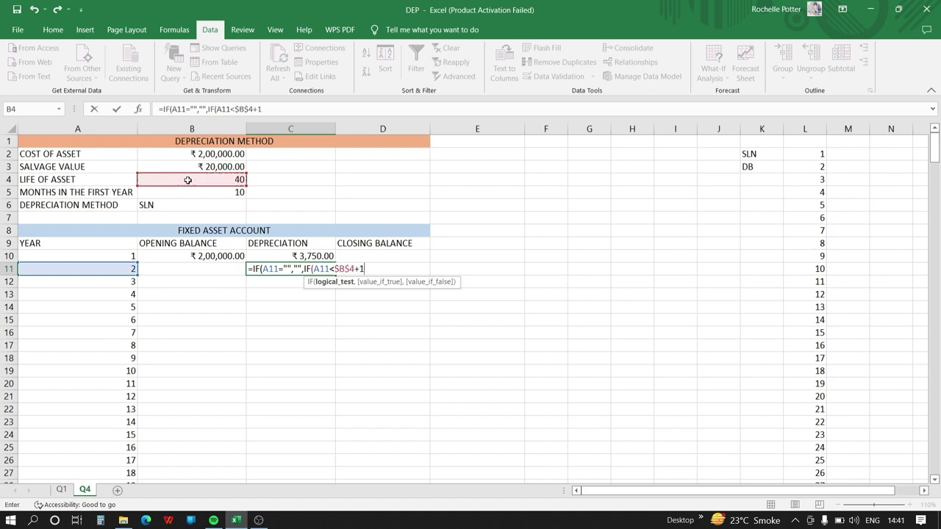
pyautogui.write('1,')
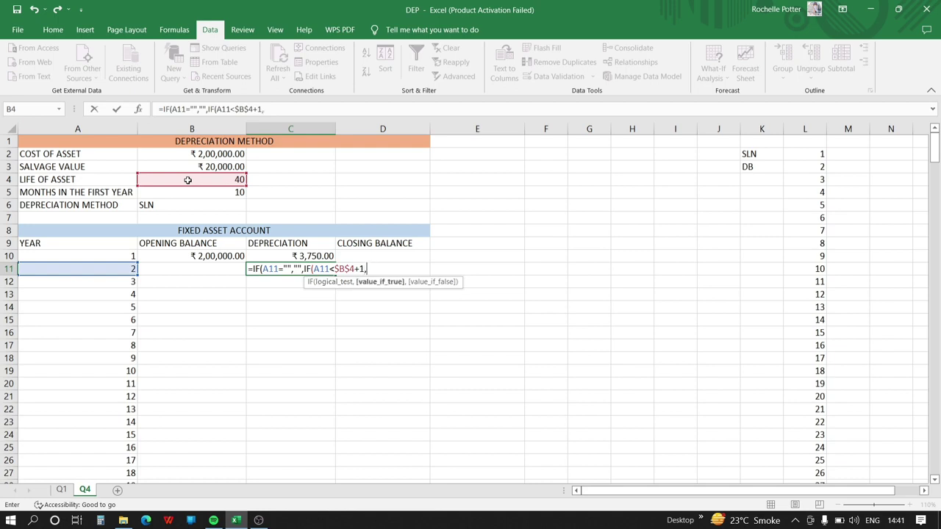
# - Nest a third IF in the C11 formula testing $B$6="SLN", and begin an SLN function with cost B2 as its value if true
pyautogui.write('IF')
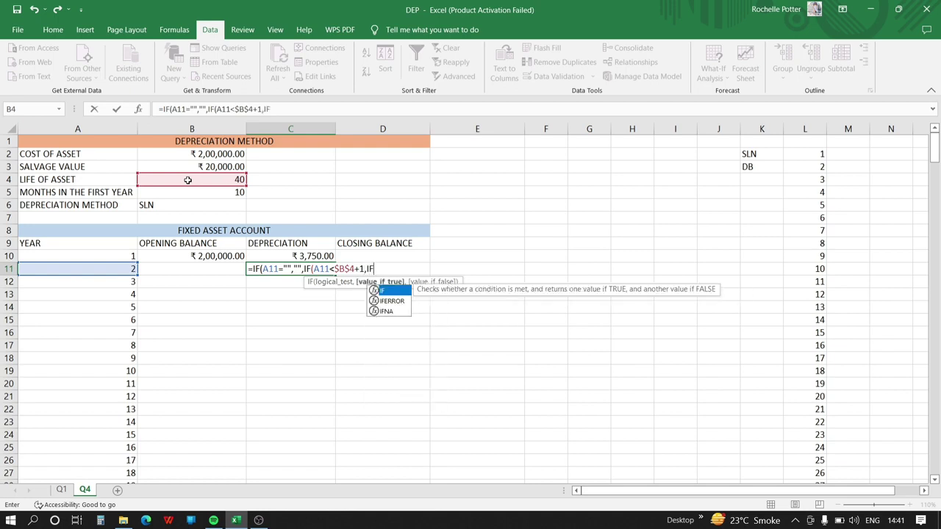
pyautogui.write('(')
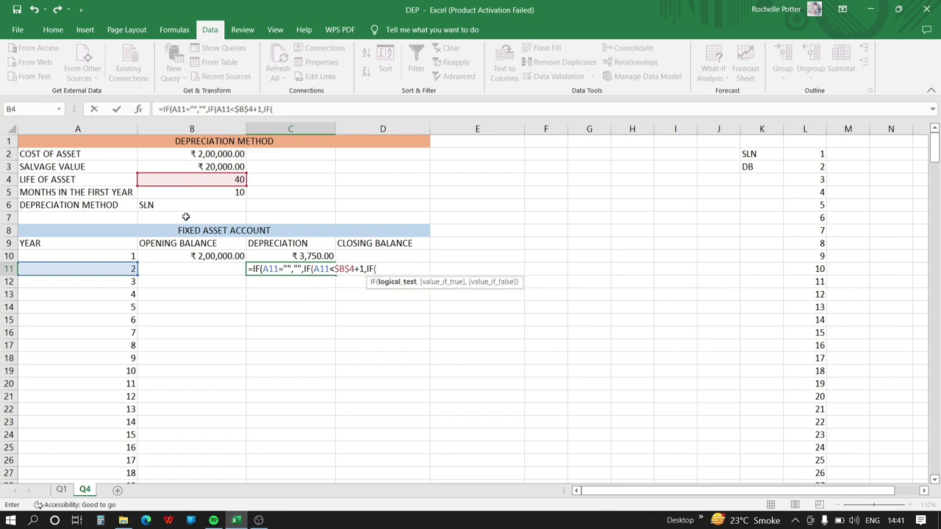
pyautogui.click(183, 205)
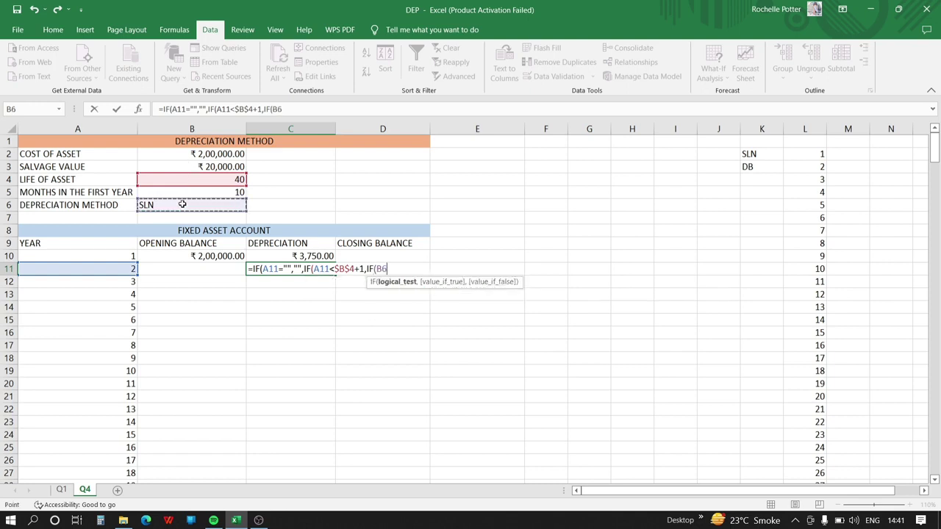
pyautogui.press('F4')
pyautogui.write('="SLN",SLN(')
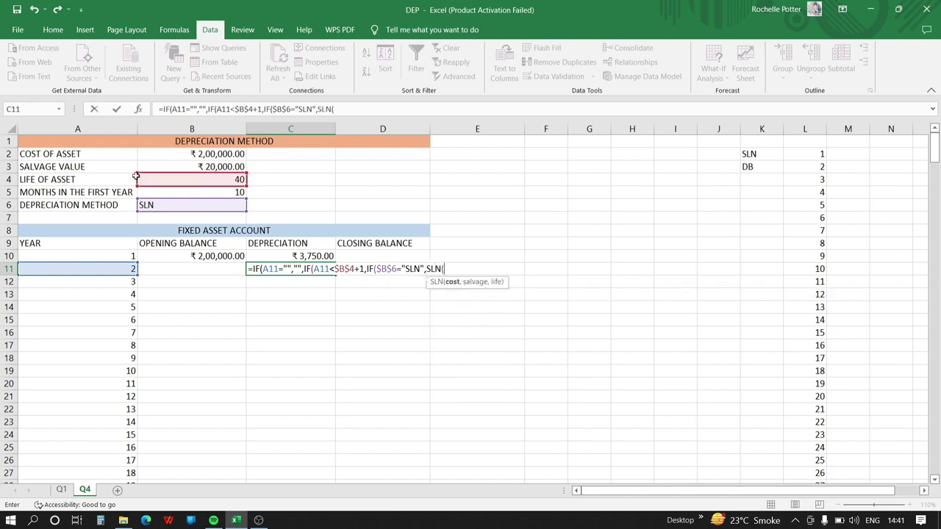
pyautogui.click(186, 154)
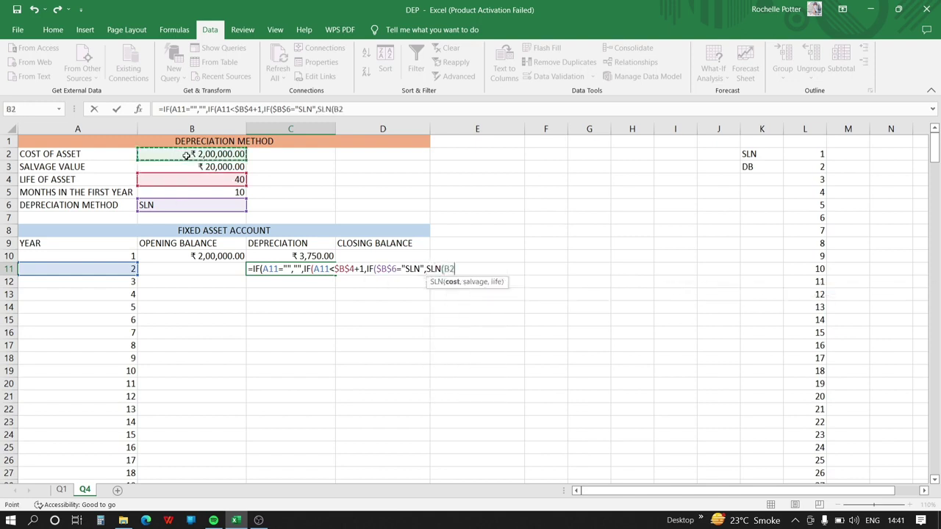
pyautogui.press('F4')
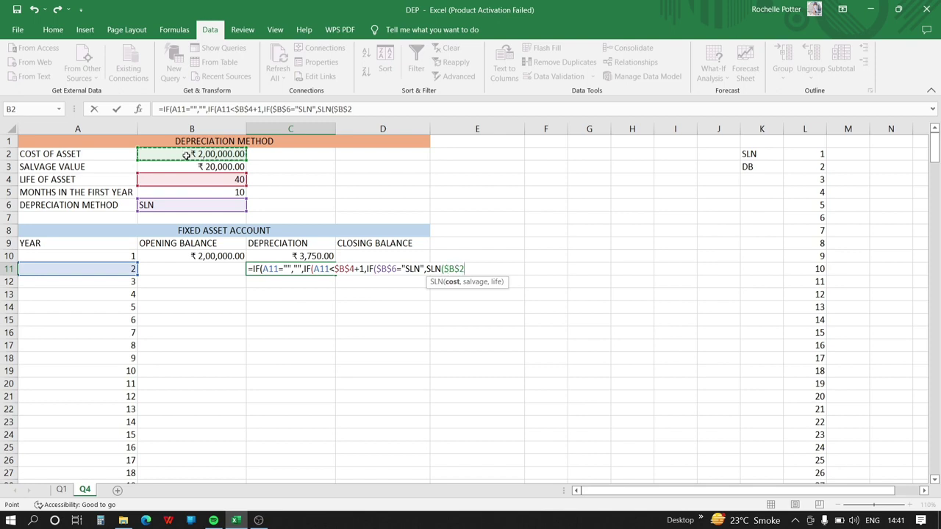
pyautogui.press('F4')
pyautogui.press('F4')
pyautogui.press('F4')
pyautogui.write(':B')
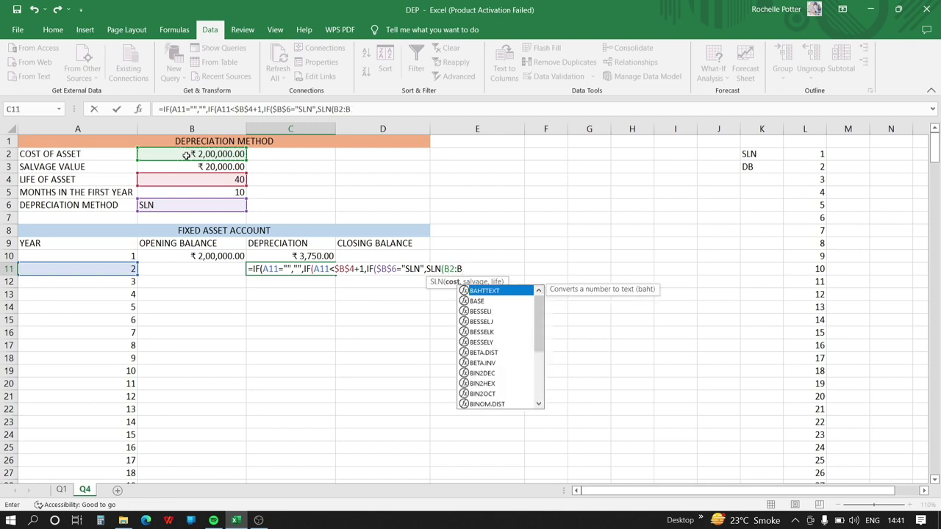
pyautogui.write(',')
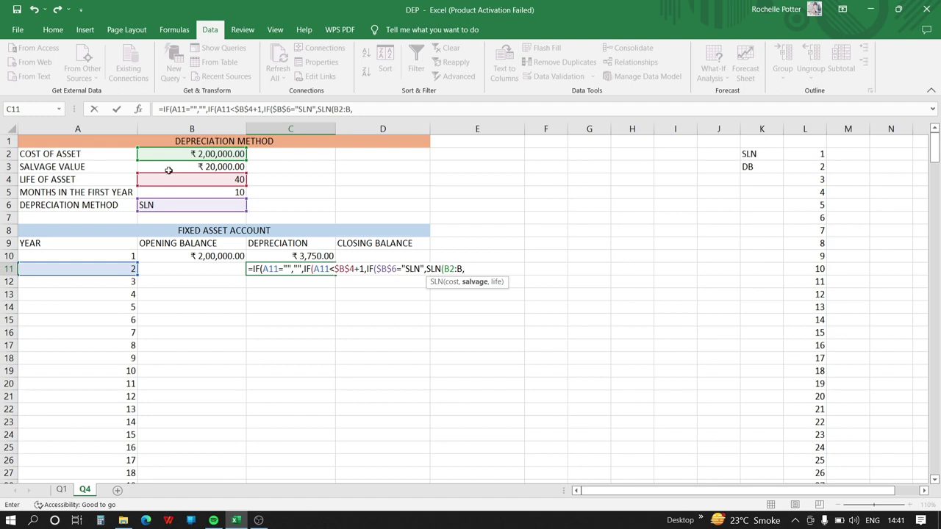
pyautogui.press('BackSpace')
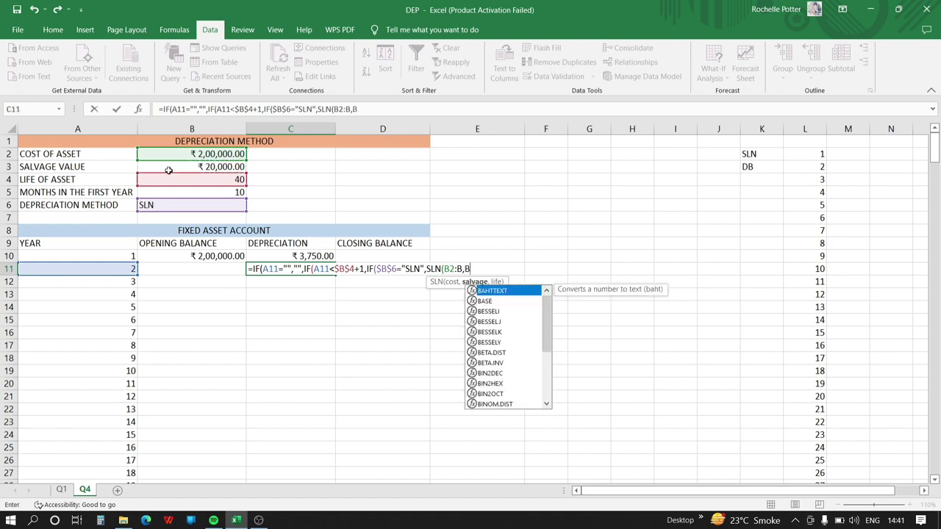
pyautogui.press('BackSpace')
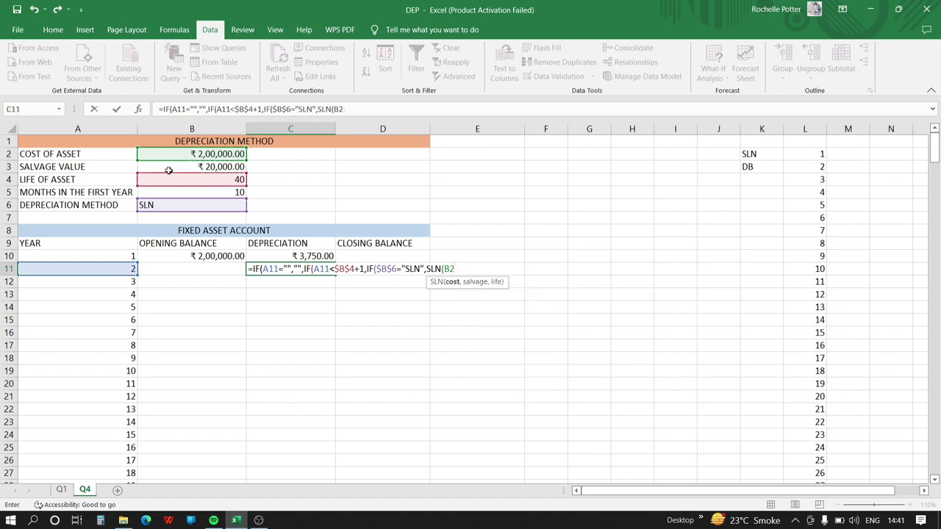
# - Make the SLN cost reference absolute as $B$2 and complete the function with salvage $B$3 and life $B$4
pyautogui.press('F4')
pyautogui.write(',')
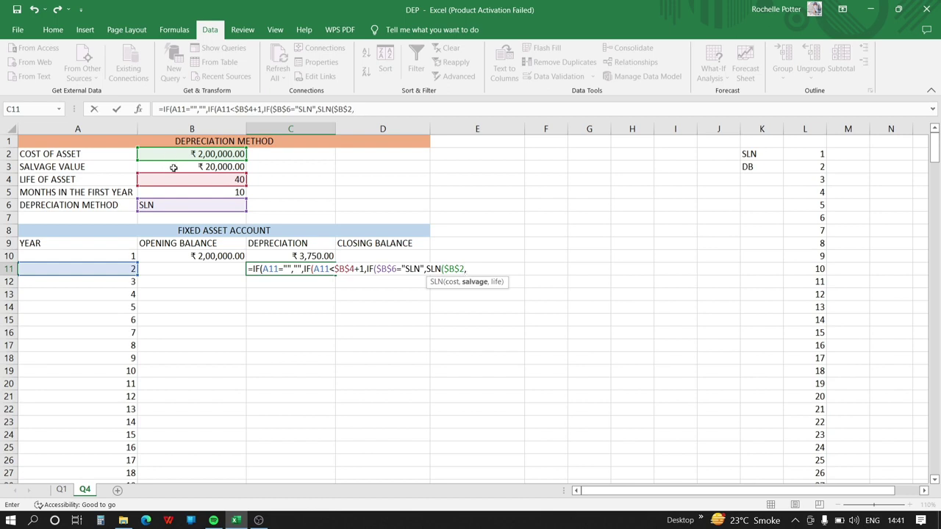
pyautogui.click(173, 168)
pyautogui.press('F4')
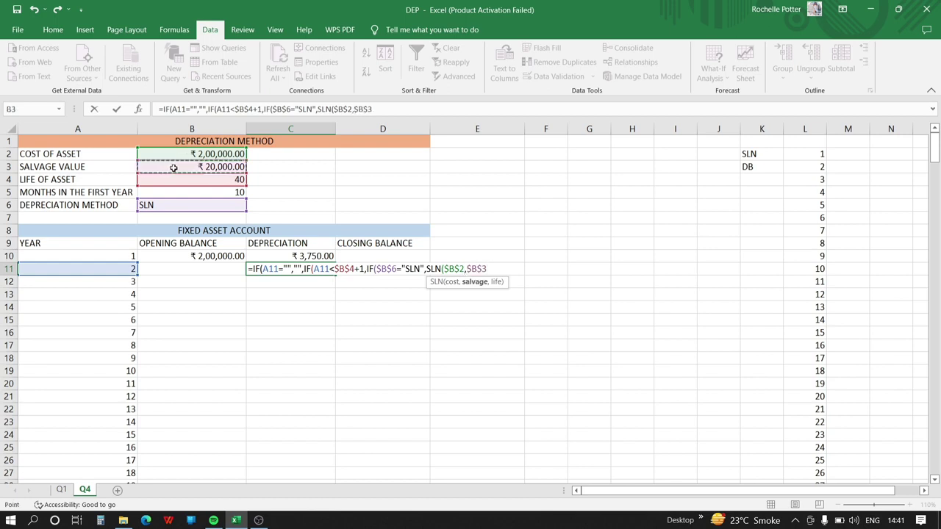
pyautogui.write(',')
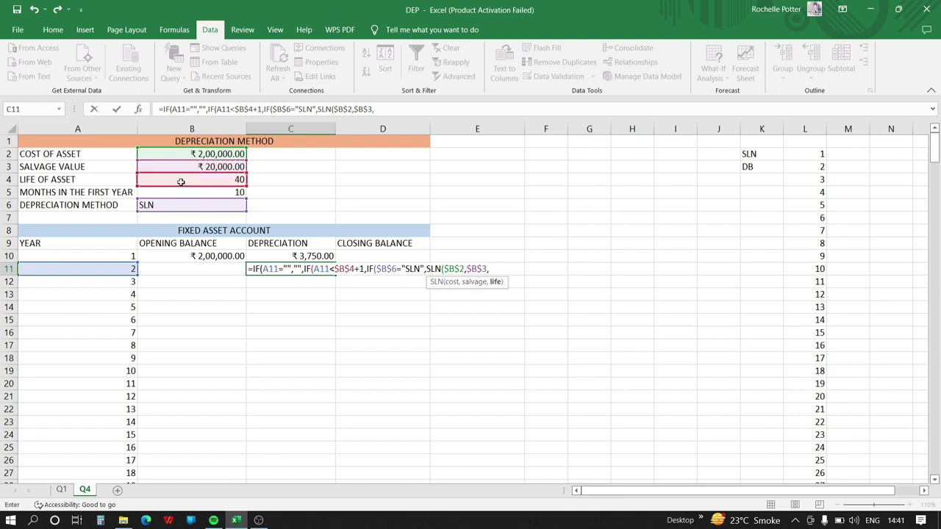
pyautogui.click(178, 181)
pyautogui.press('F4')
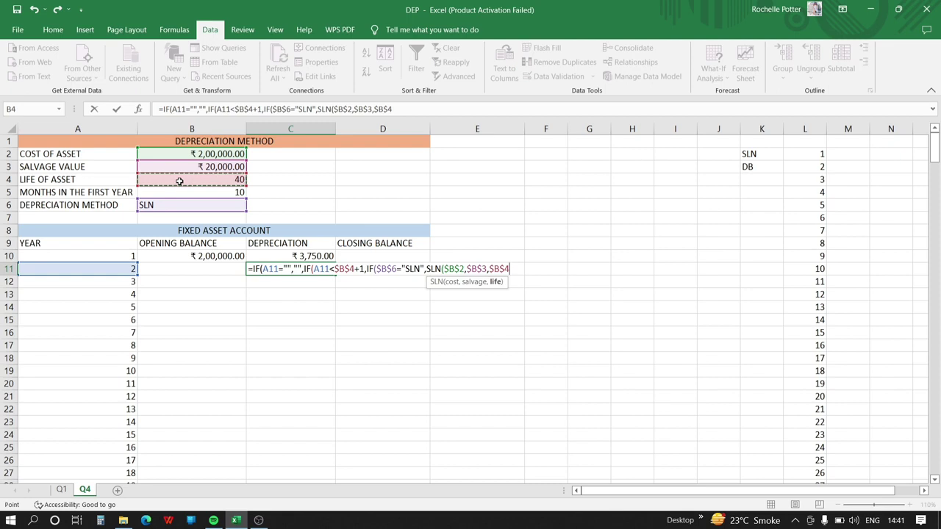
pyautogui.write(')')
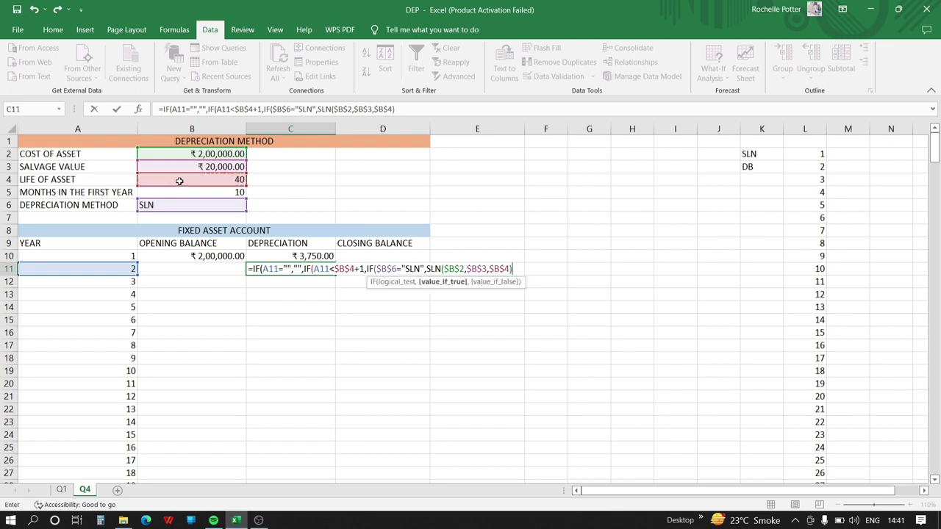
# - Begin a DB function as the innermost IF's value if false in C11, with cost $B$2, salvage $B$3 and life $B$4
pyautogui.write(',')
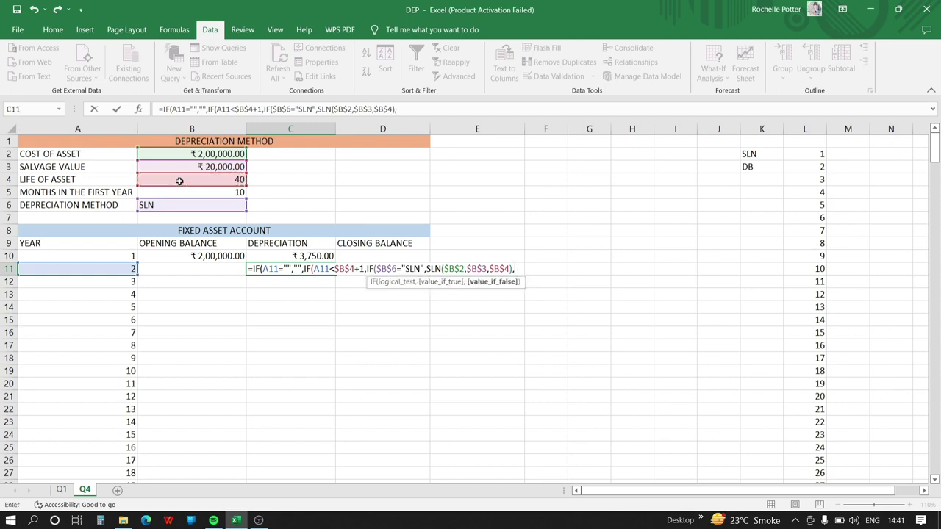
pyautogui.write('DB(')
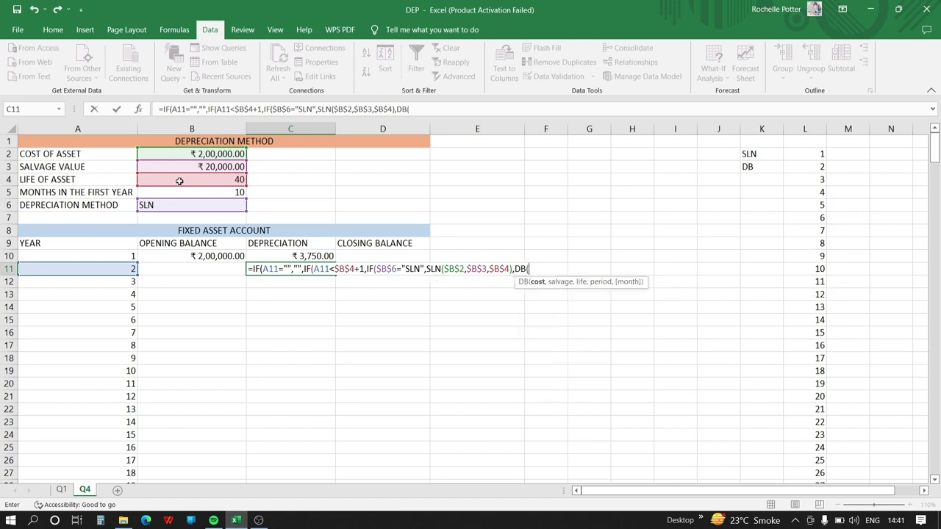
pyautogui.click(180, 156)
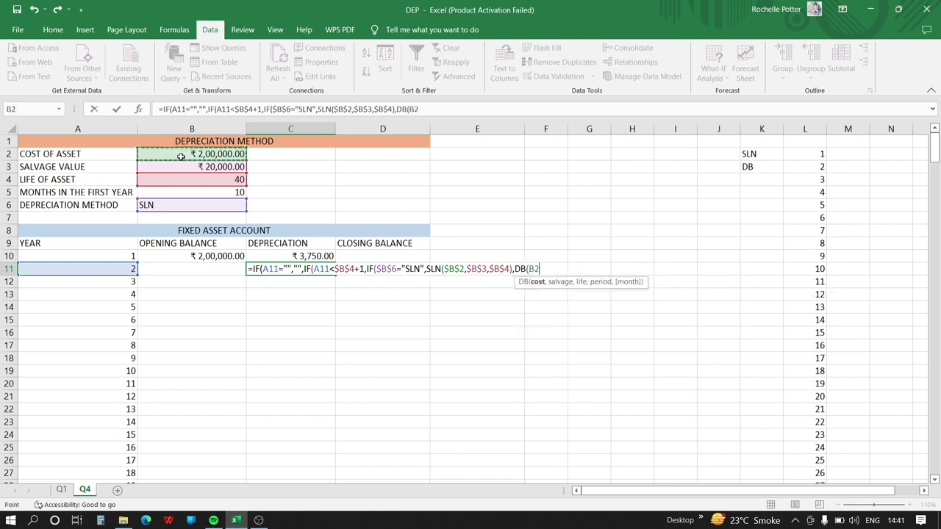
pyautogui.press('F4')
pyautogui.write(',')
pyautogui.click(186, 164)
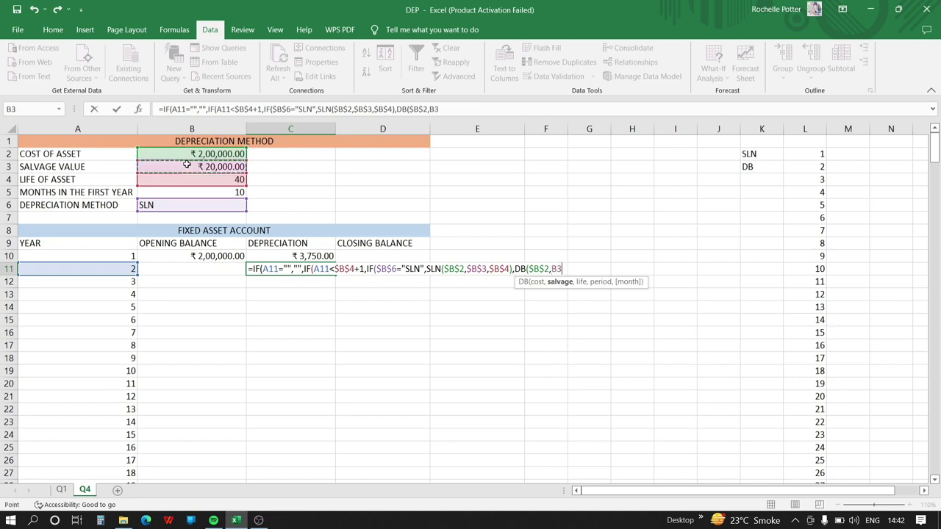
pyautogui.press('F4')
pyautogui.write(',')
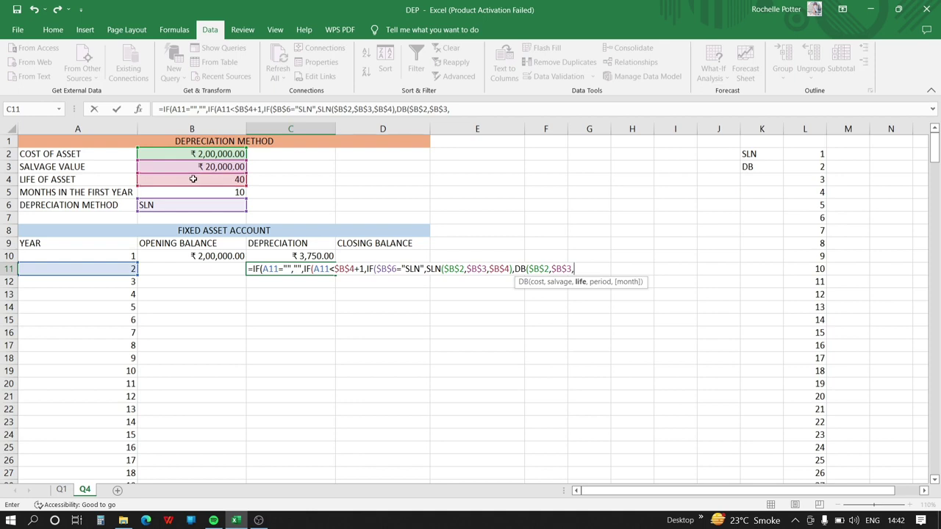
pyautogui.click(193, 179)
pyautogui.press('F4')
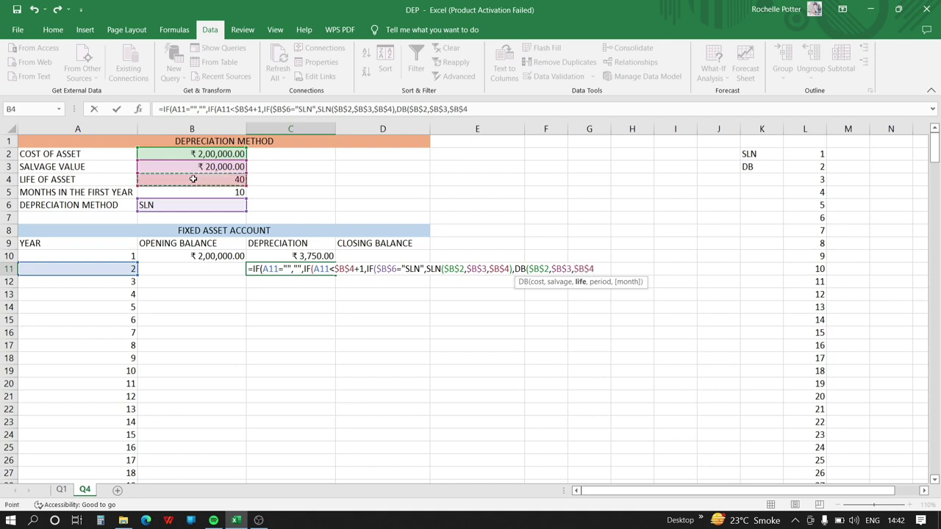
# - Complete the DB function in C11 with period A11 and close the IF that tests $B$6="SLN"
pyautogui.write(',')
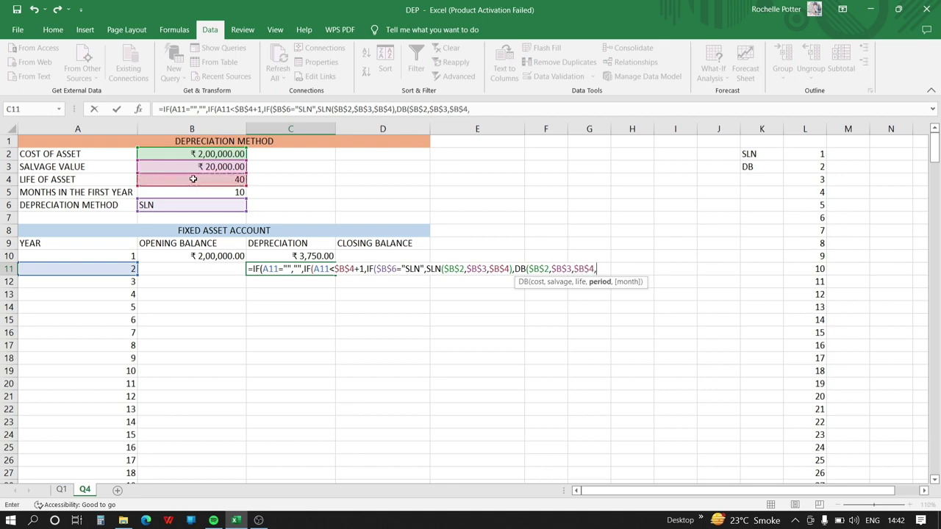
pyautogui.click(84, 271)
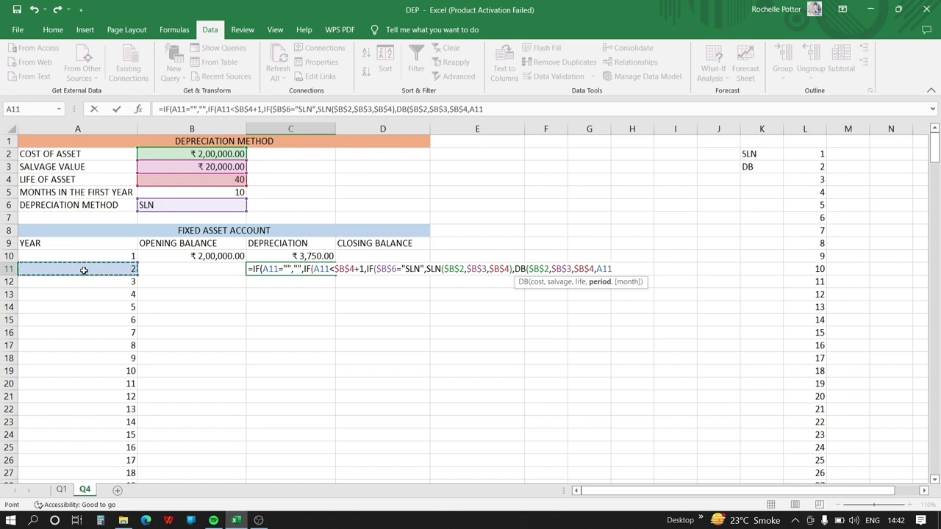
pyautogui.write('))')
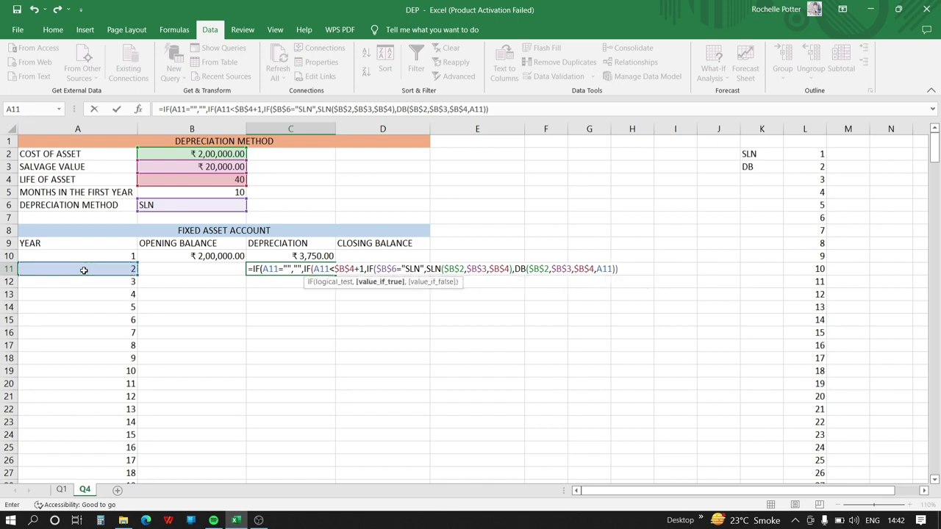
# - Add another IF as the value if false of the A11<$B$4+1 test, checking $B$6="SLN" and starting SLN as its value if true
pyautogui.write(',')
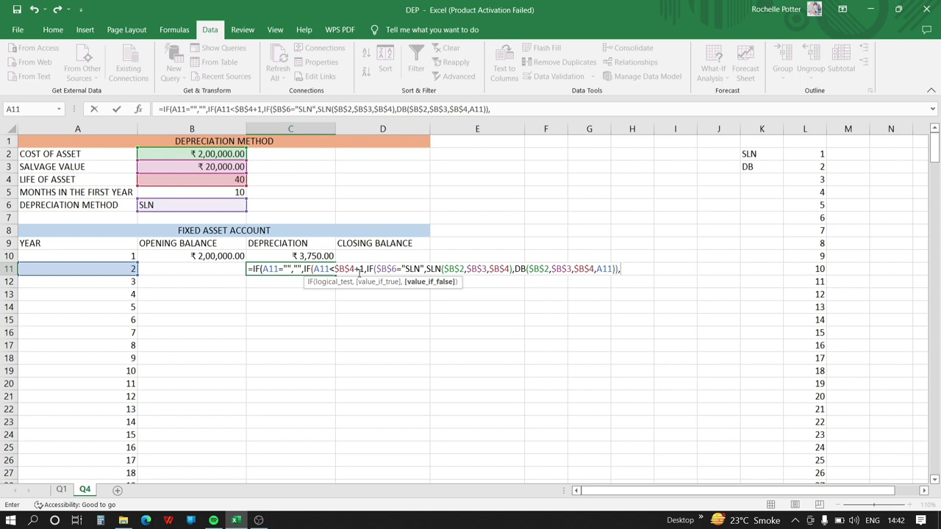
pyautogui.write('IF')
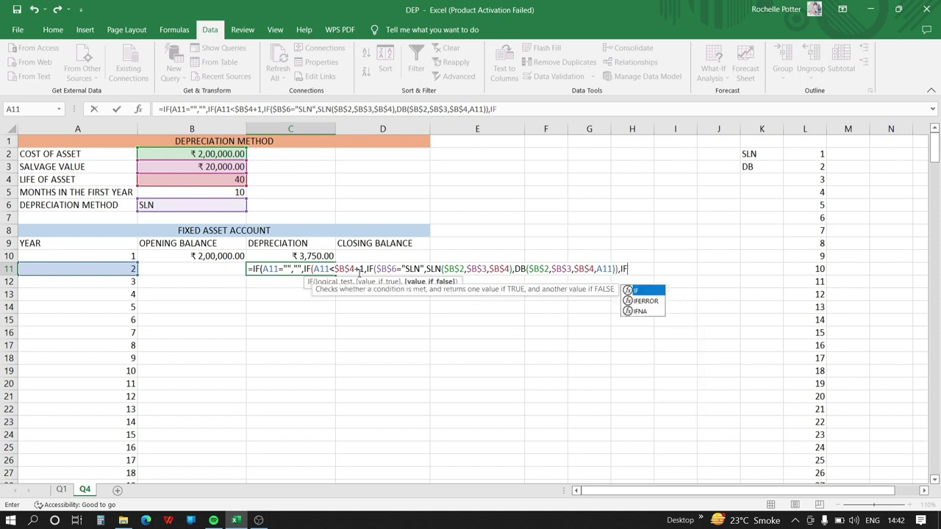
pyautogui.write('(')
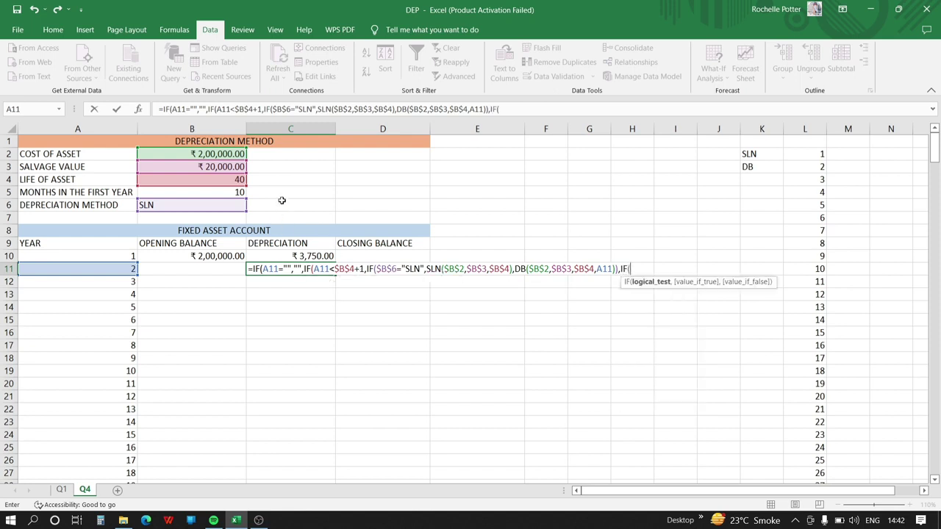
pyautogui.click(220, 204)
pyautogui.press('F4')
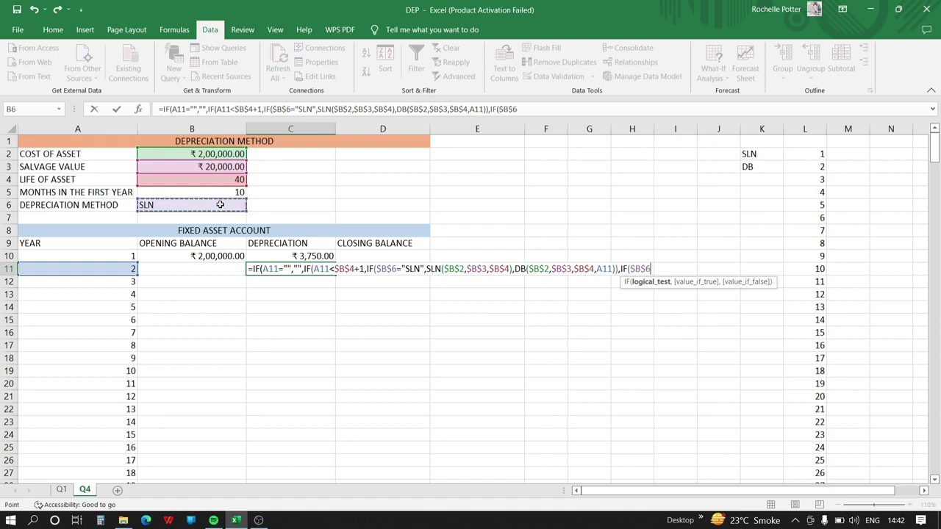
pyautogui.write('="SLN",SLN')
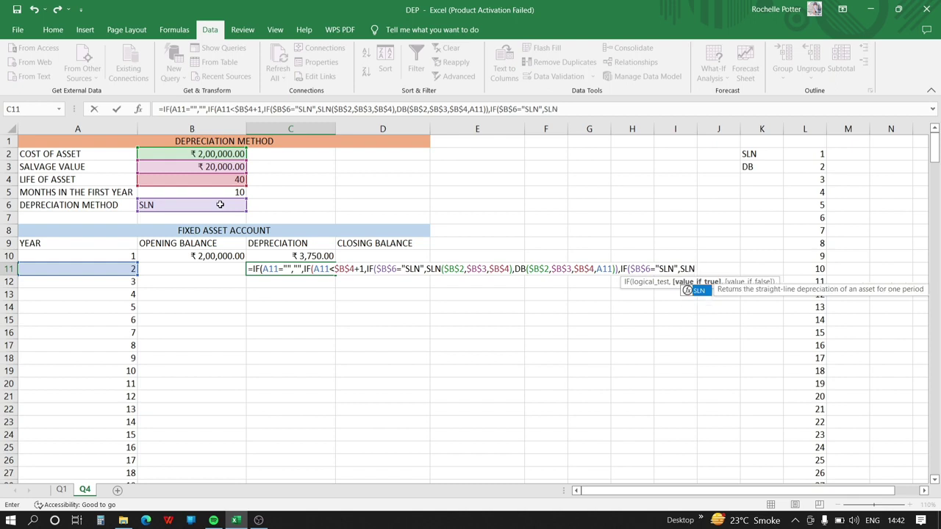
# - Fill in the second SLN function in C11 with absolute references: cost $B$2, salvage $B$3 and life $B$4
pyautogui.write('(')
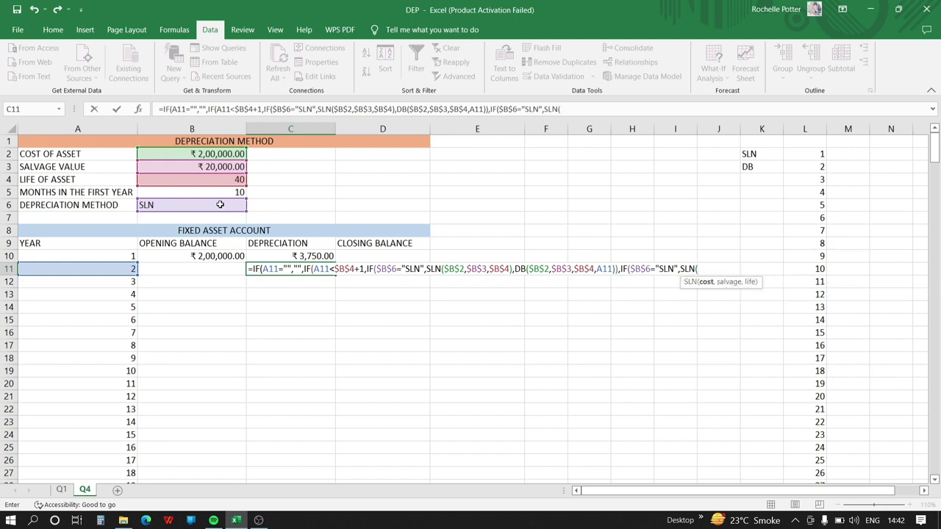
pyautogui.click(173, 155)
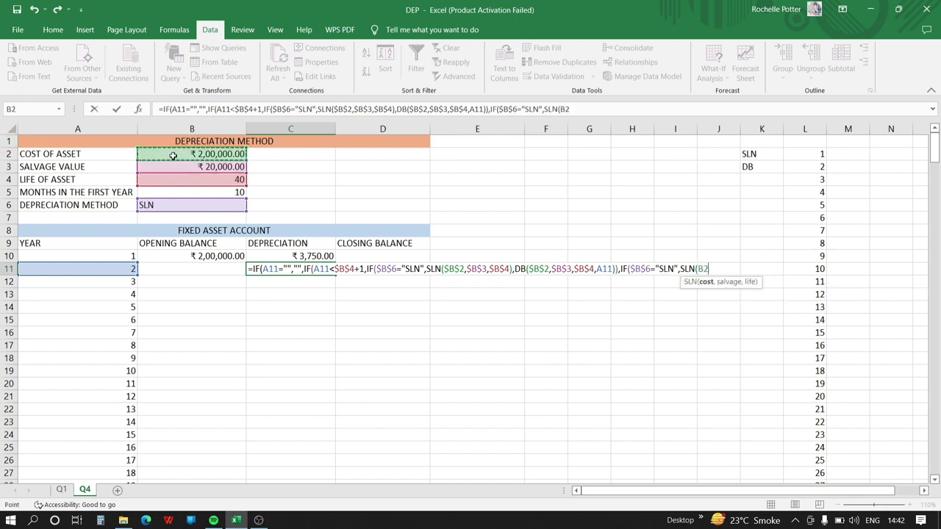
pyautogui.press('F4')
pyautogui.write(',')
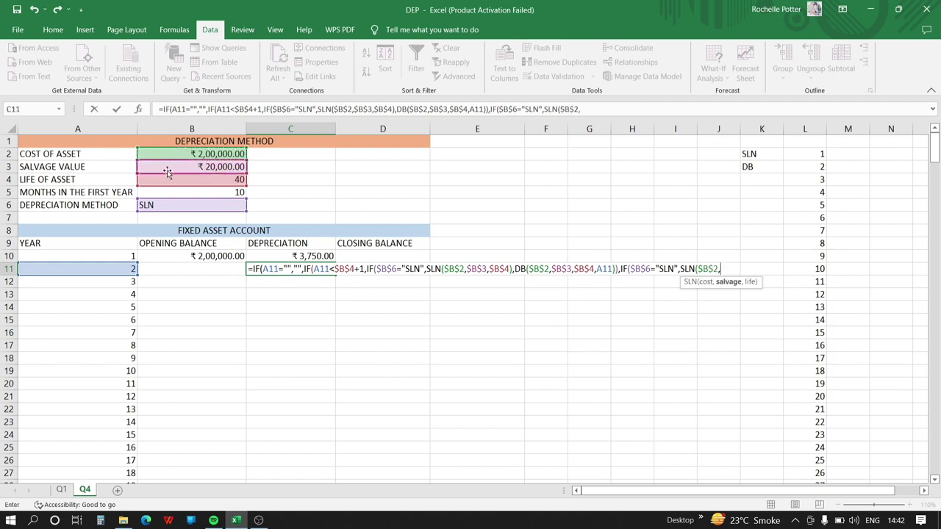
pyautogui.click(166, 170)
pyautogui.press('F4')
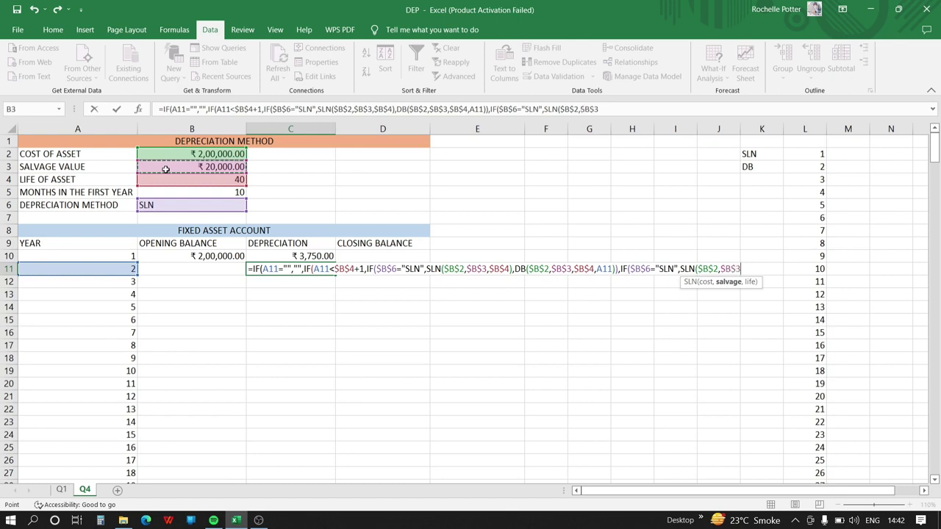
pyautogui.write(',')
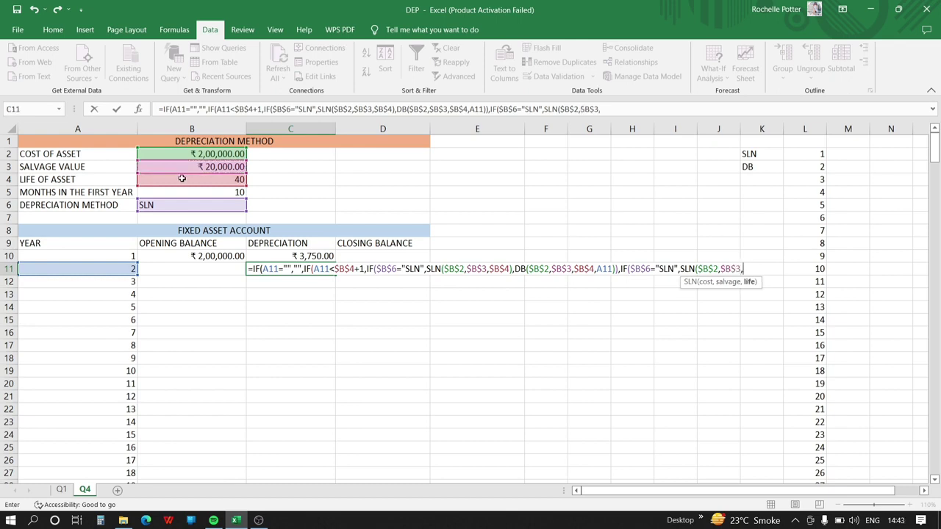
pyautogui.click(180, 180)
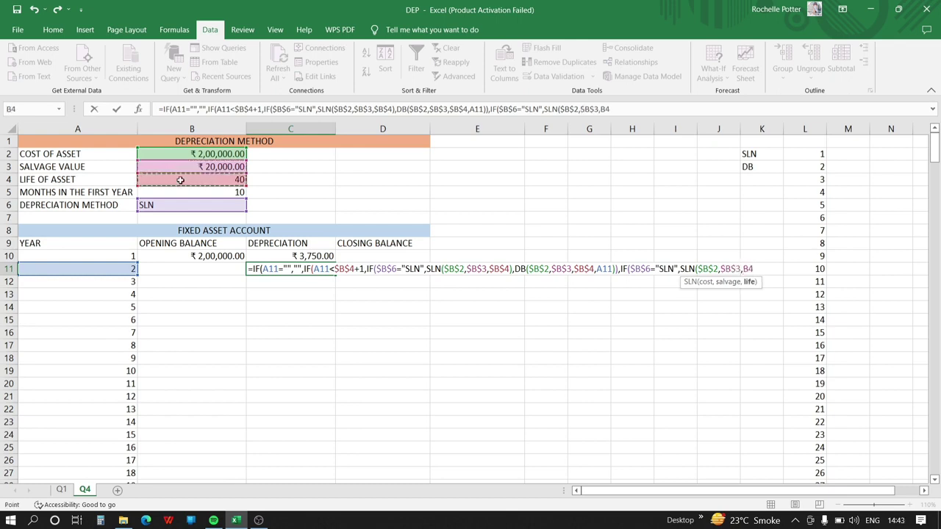
pyautogui.press('F4')
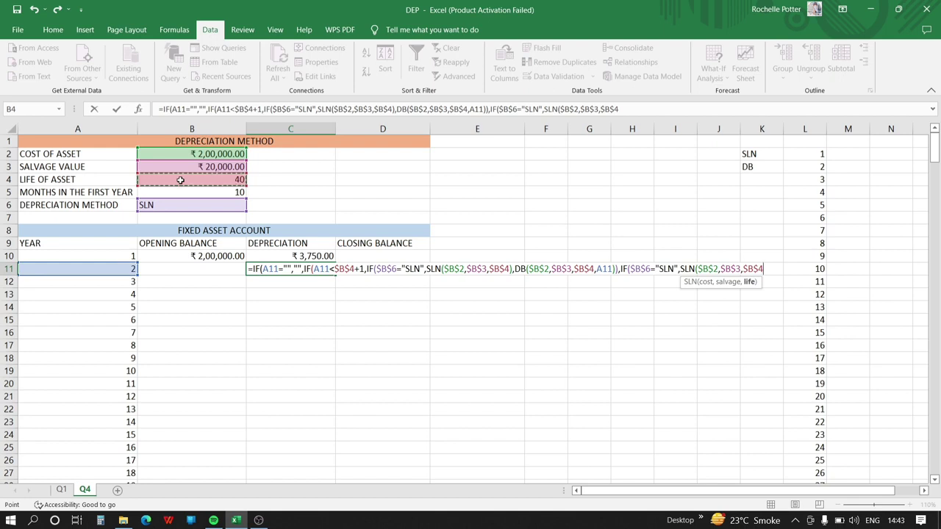
# - Close the SLN function, multiply it by ($B$5/12), and start DB as the value if false
pyautogui.write(')*(')
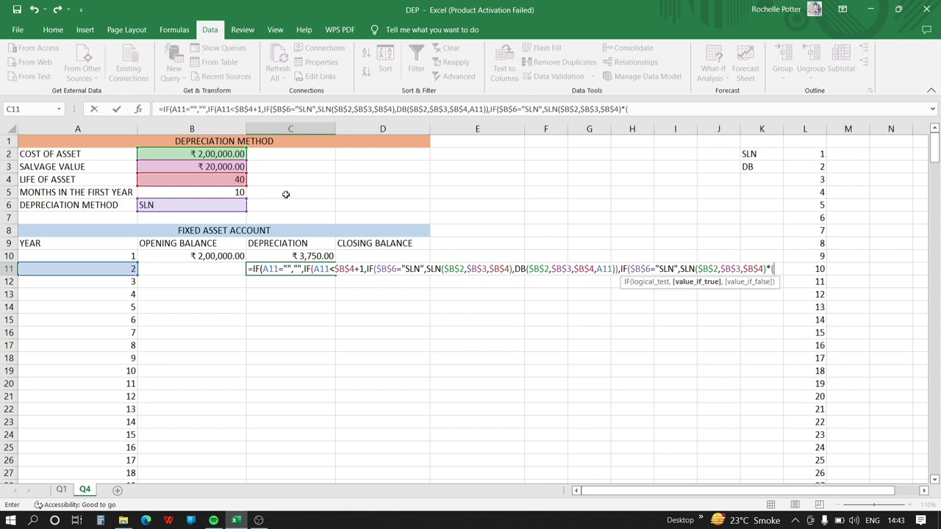
pyautogui.click(202, 193)
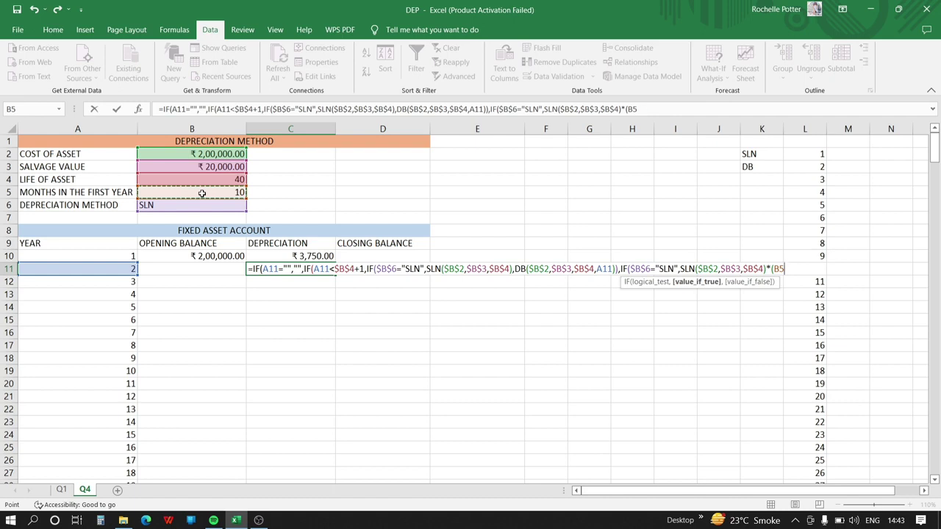
pyautogui.press('F4')
pyautogui.write('/')
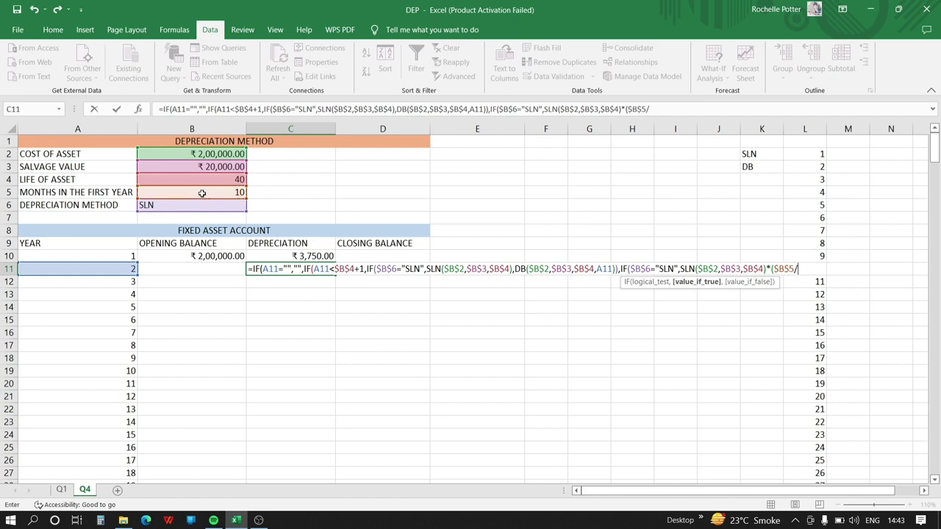
pyautogui.write('12),DB')
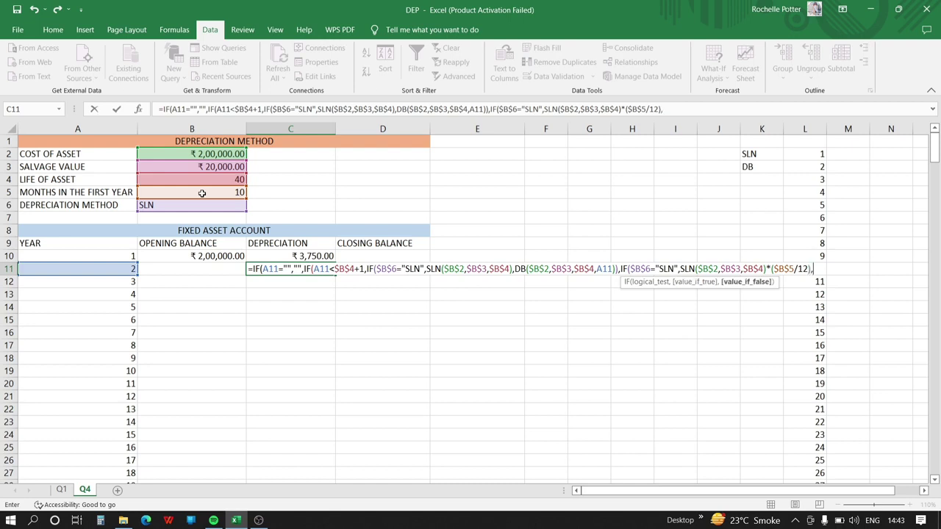
# - Give the last DB function in C11 absolute references for cost $B$2, salvage $B$3 and life $B$4
pyautogui.write('(')
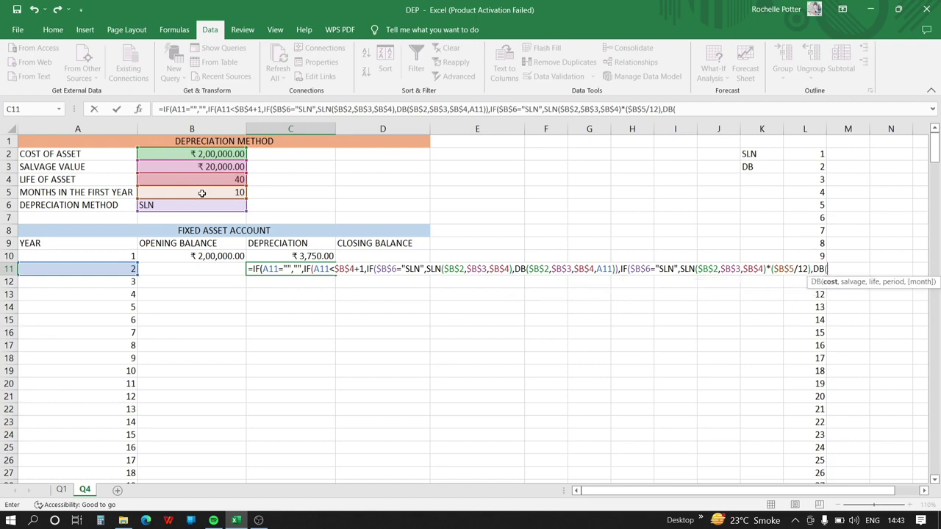
pyautogui.click(159, 156)
pyautogui.press('F4')
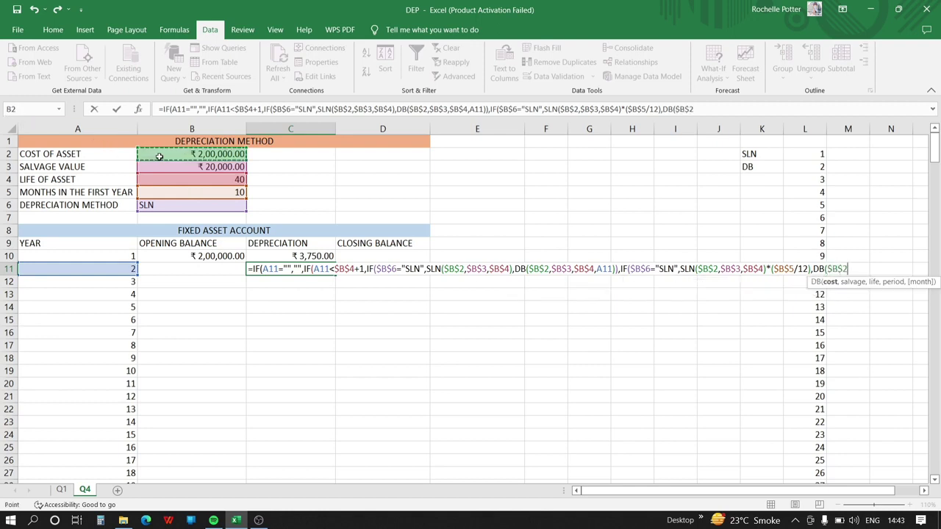
pyautogui.write(',')
pyautogui.click(193, 167)
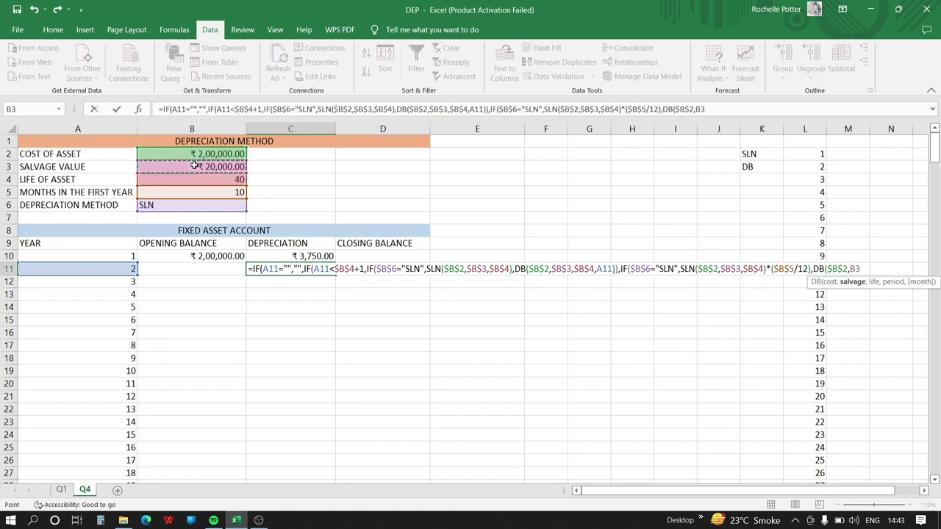
pyautogui.press('F4')
pyautogui.write(',')
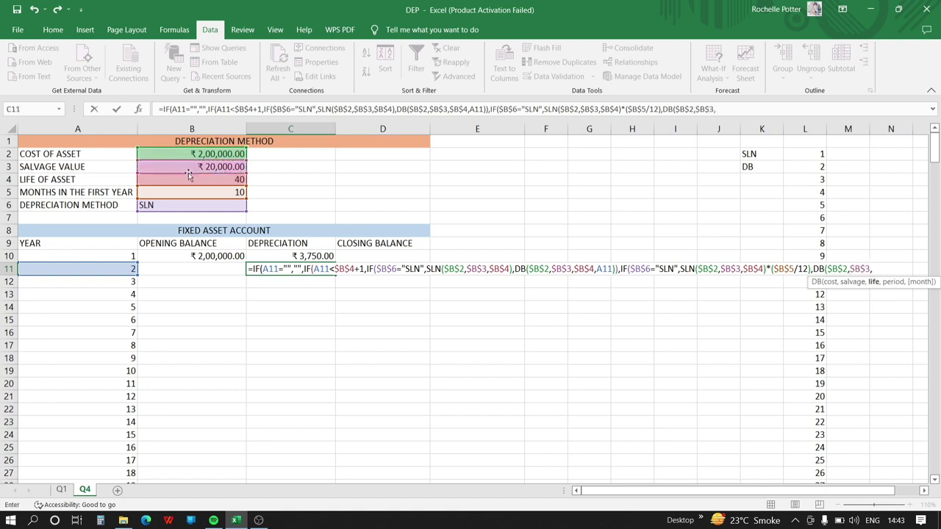
pyautogui.click(191, 180)
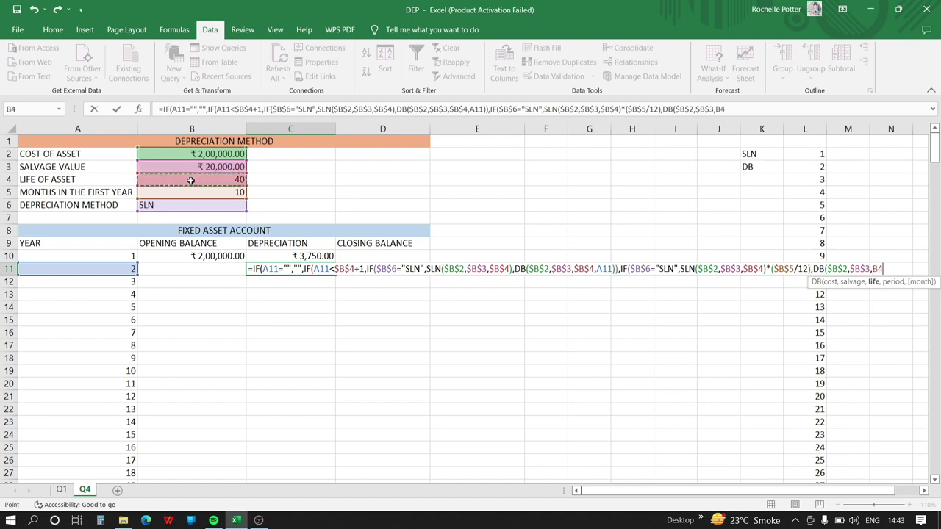
pyautogui.press('F4')
pyautogui.write(',')
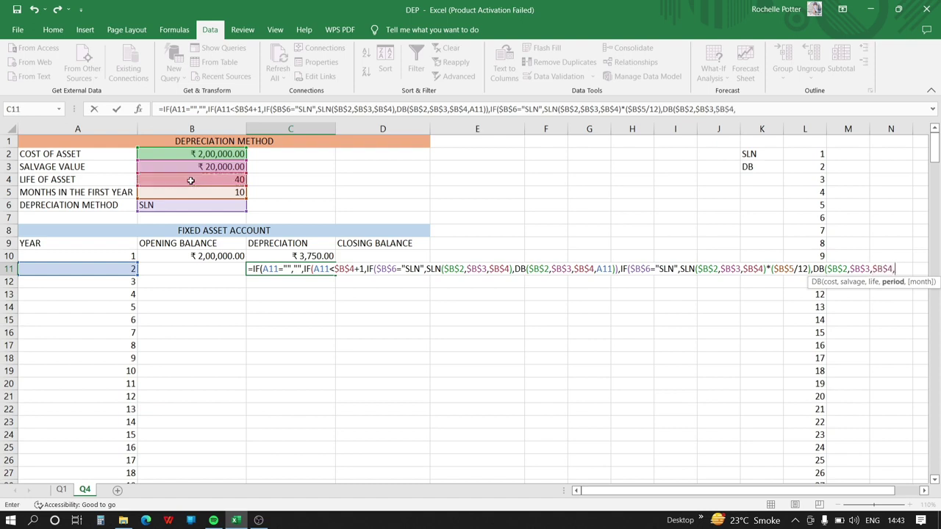
# - Finish the DB function with period A11 and month 12-$B$5, close all nested IFs, and enter the C11 formula
pyautogui.click(96, 270)
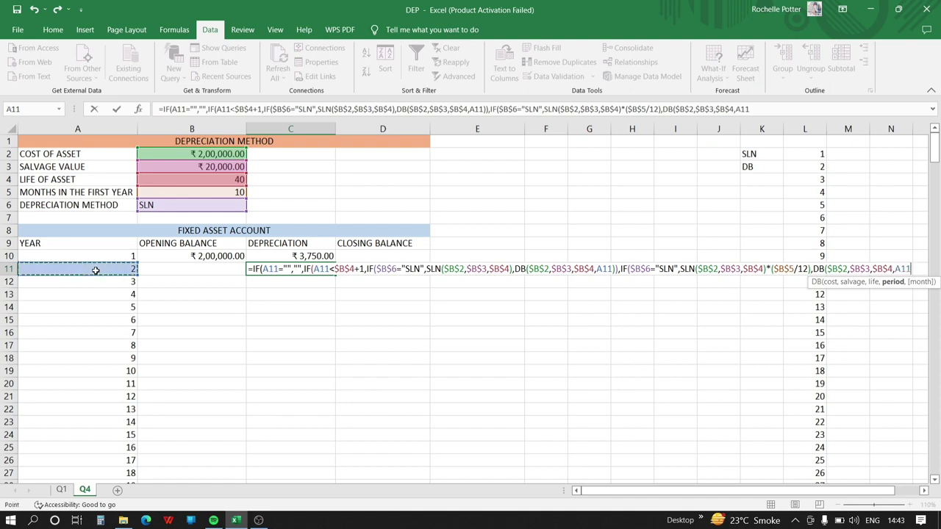
pyautogui.write(',12-')
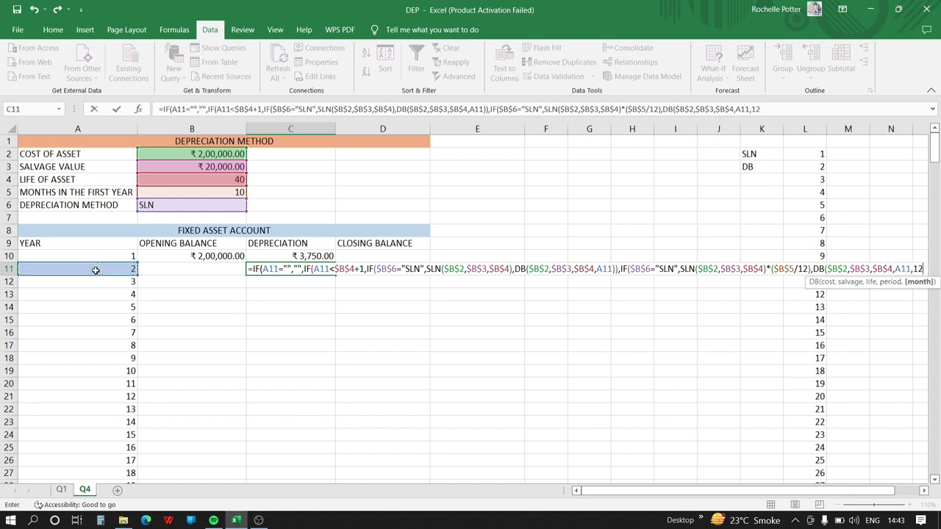
pyautogui.click(232, 192)
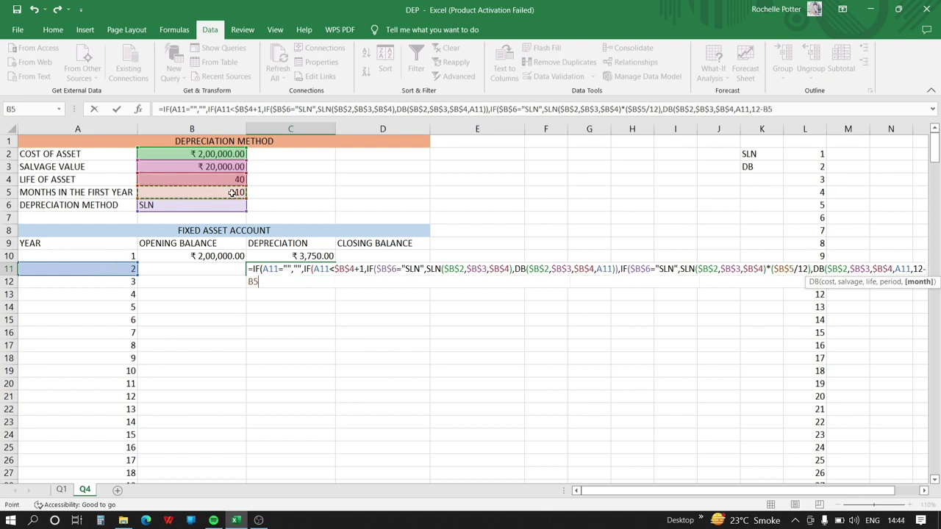
pyautogui.press('F4')
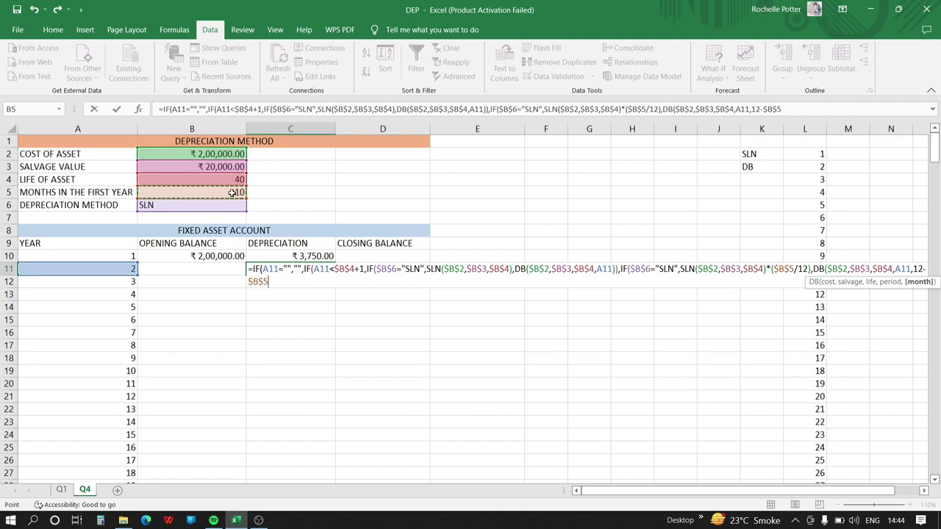
pyautogui.write('))')
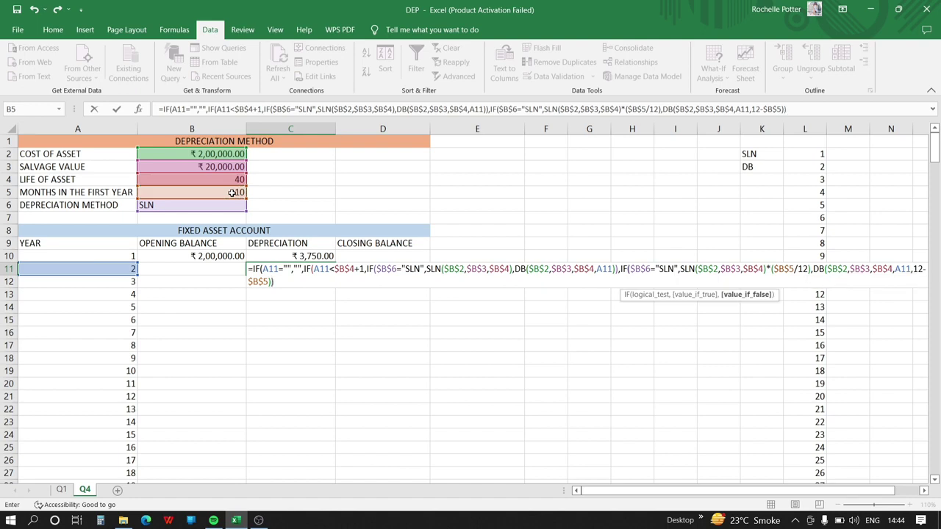
pyautogui.write('))')
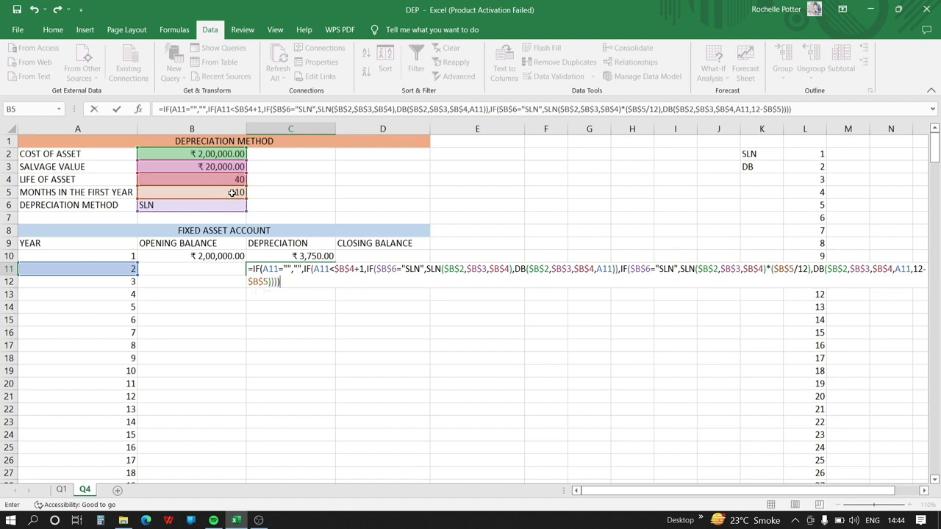
pyautogui.press('Return')
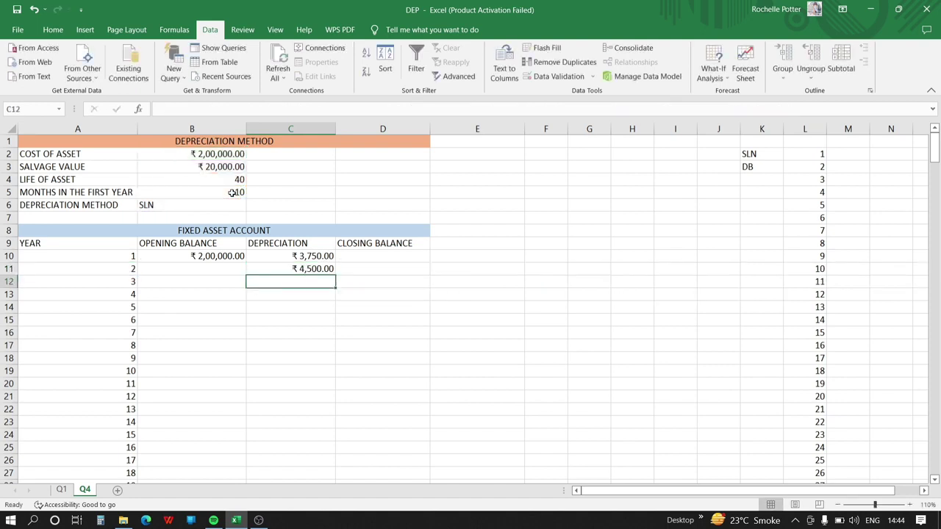
# - Enter the year 2 opening balance formula =IF(A11="","",D10) in B11
pyautogui.click(205, 271)
pyautogui.write('=')
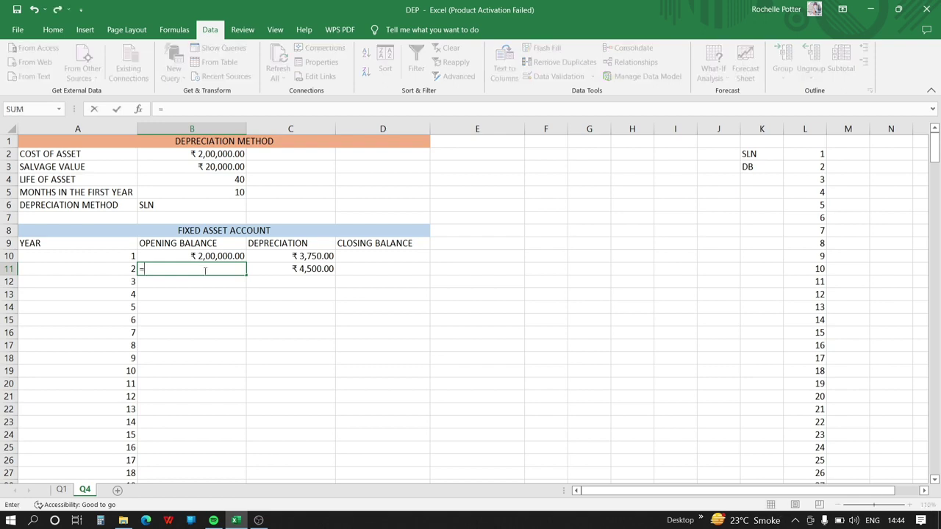
pyautogui.write('IF(')
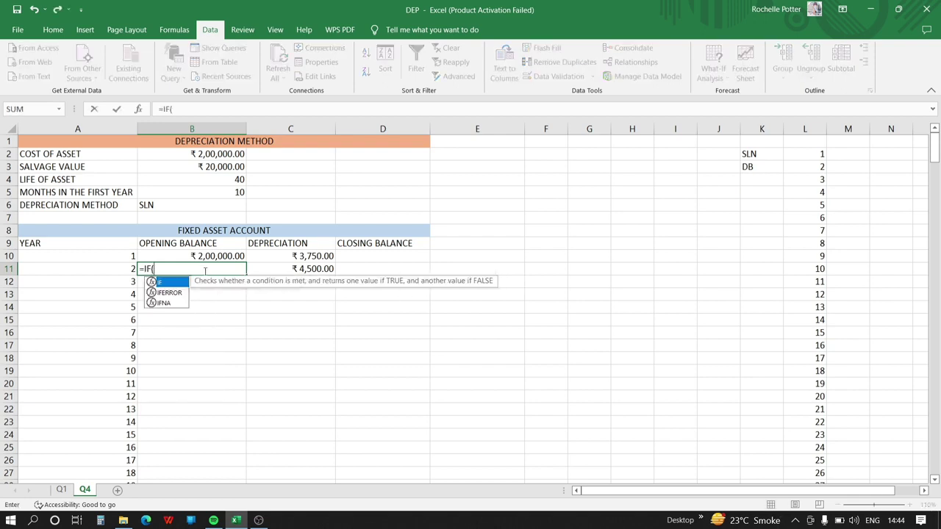
pyautogui.click(116, 269)
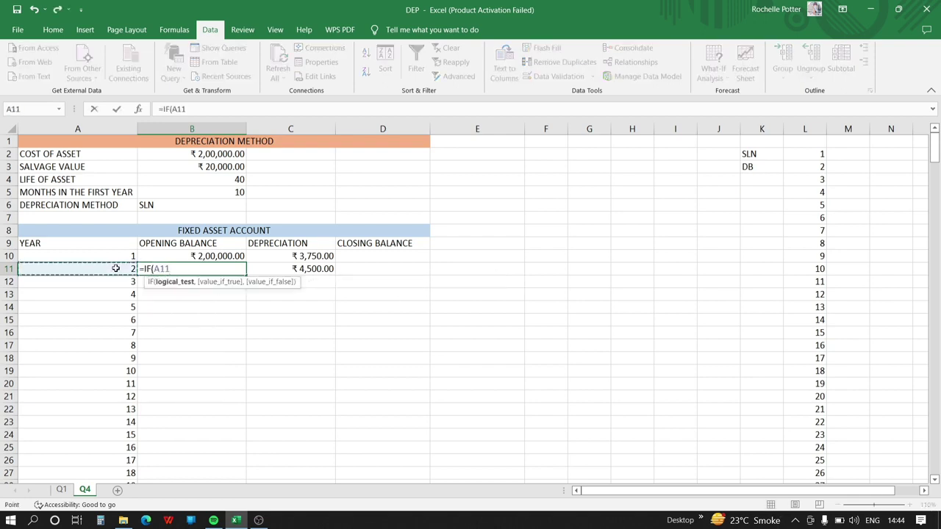
pyautogui.write('="","",')
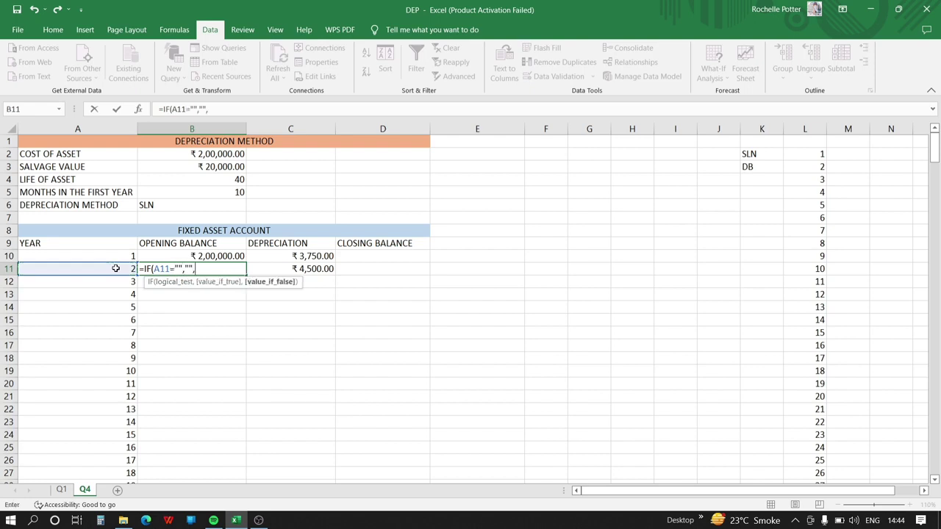
pyautogui.click(376, 254)
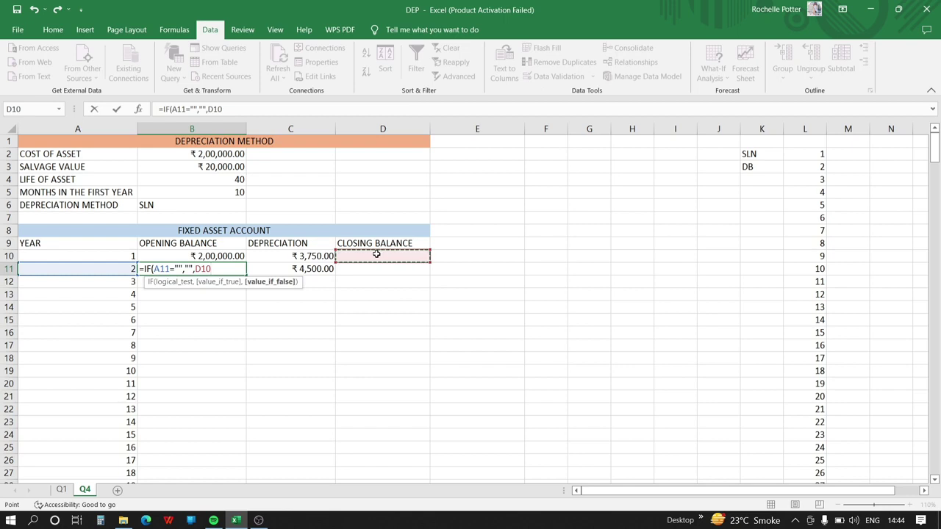
pyautogui.write(')')
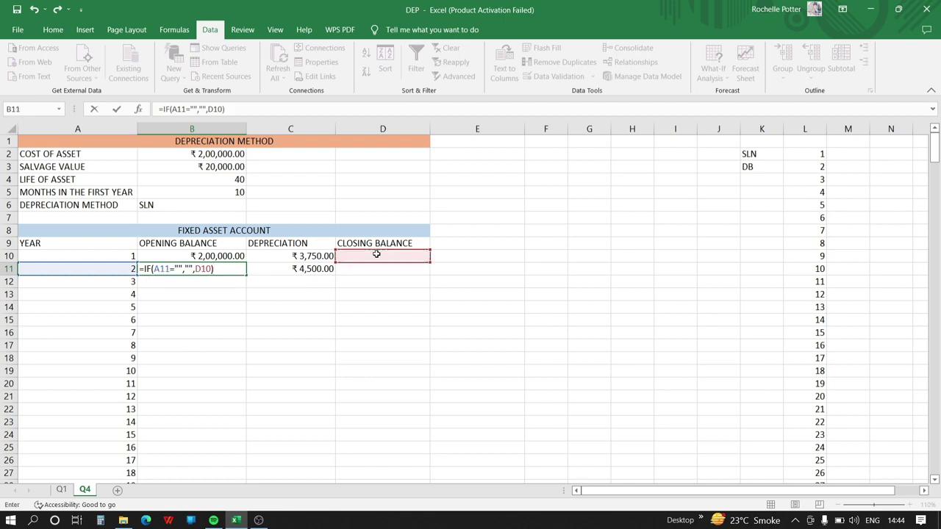
pyautogui.press('Return')
# - Enter the year 1 closing balance formula =IF(A10="","",B10-C10) in D10
pyautogui.click(375, 256)
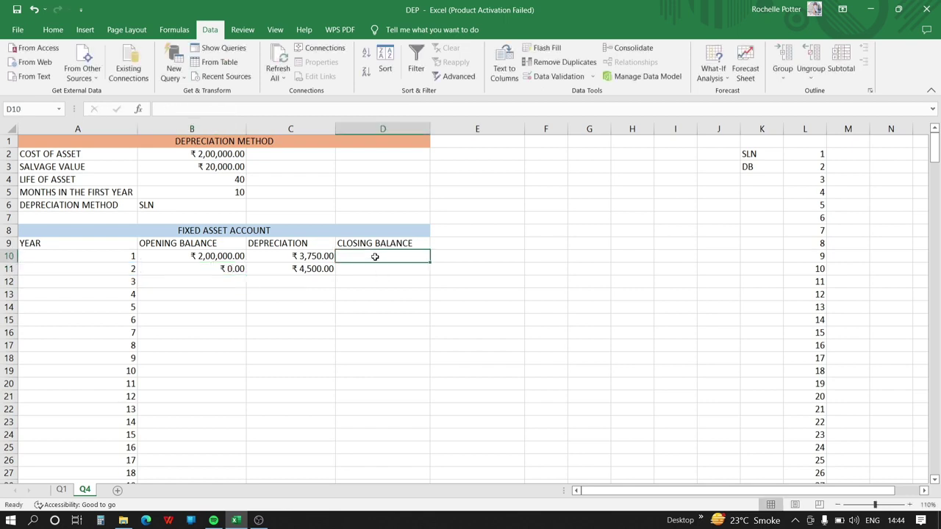
pyautogui.write('=IF(')
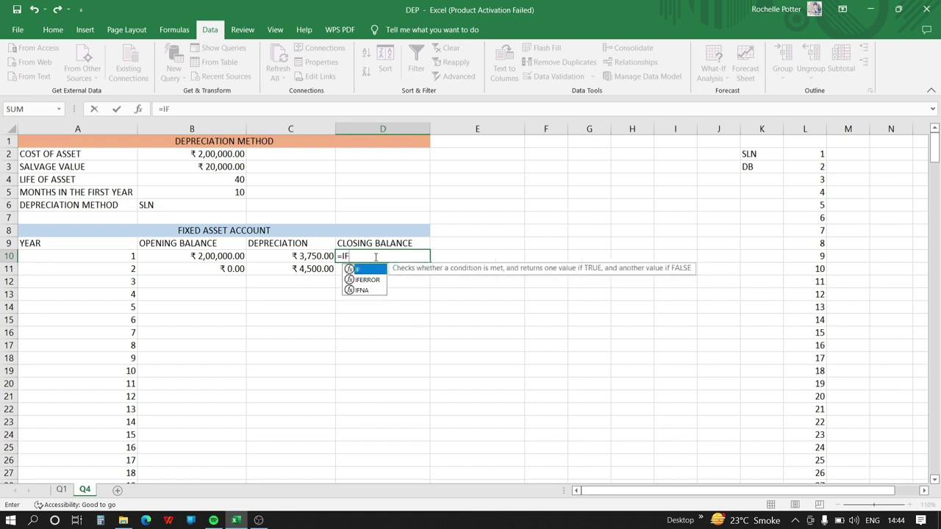
pyautogui.click(118, 261)
pyautogui.write('=')
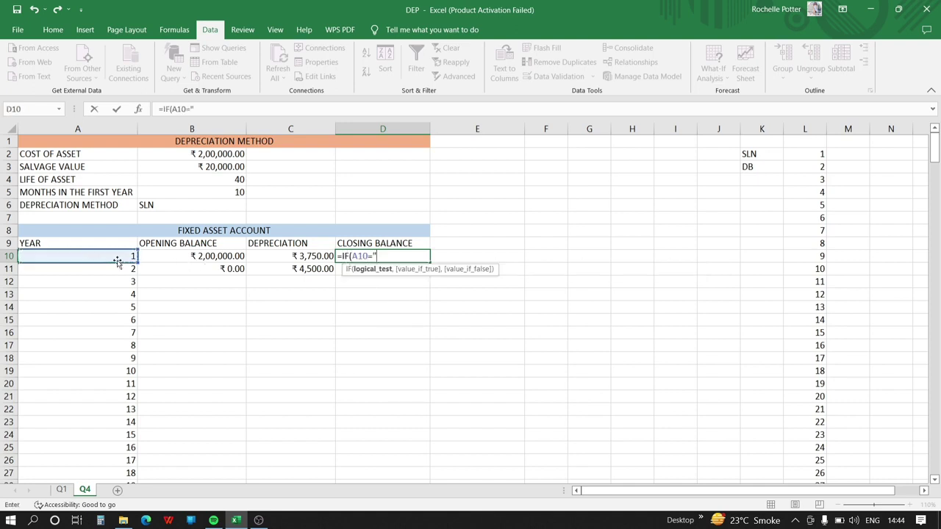
pyautogui.write('"",')
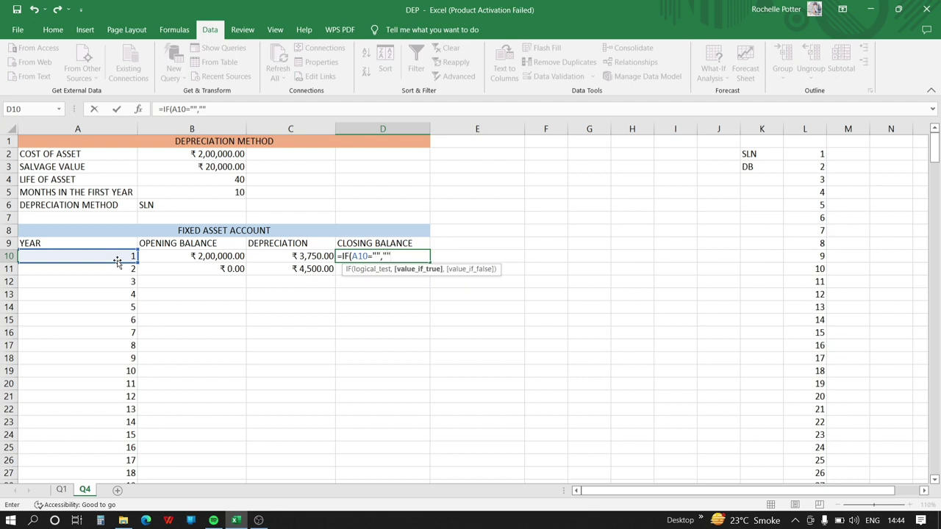
pyautogui.write('"",')
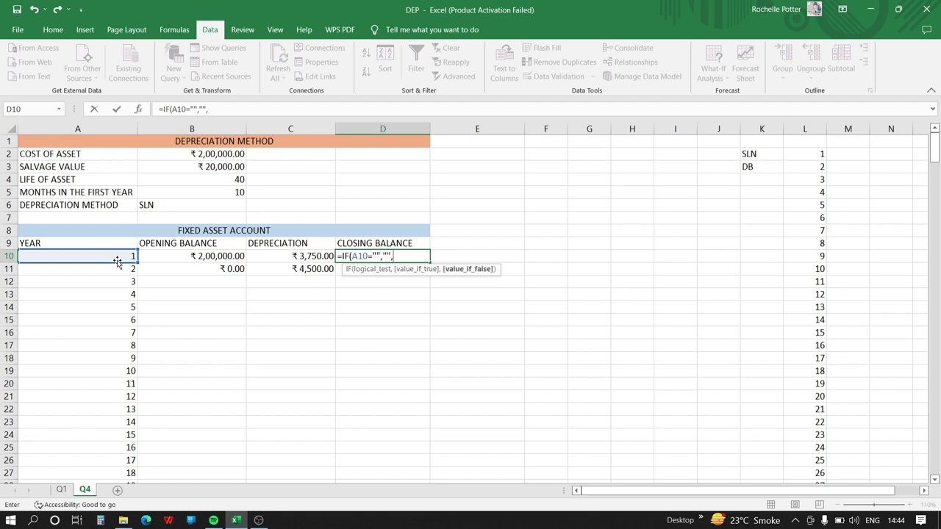
pyautogui.click(221, 256)
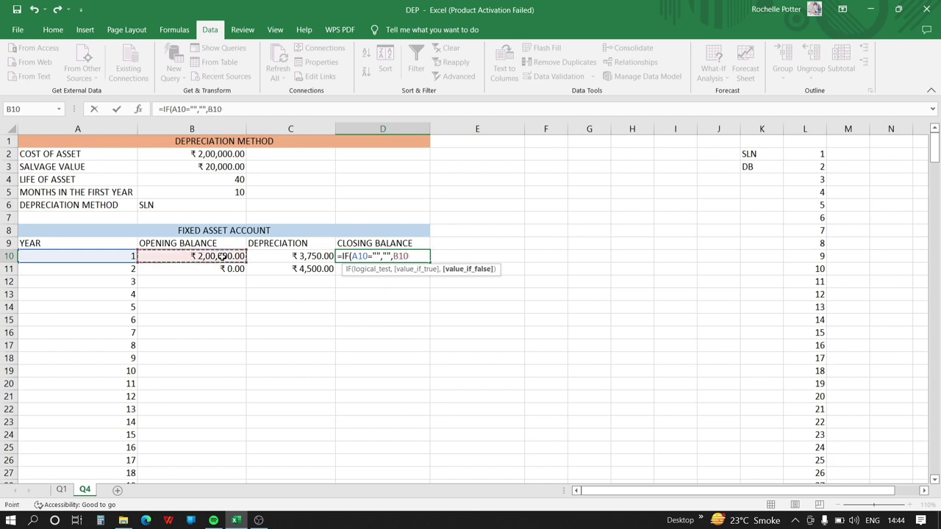
pyautogui.write('-')
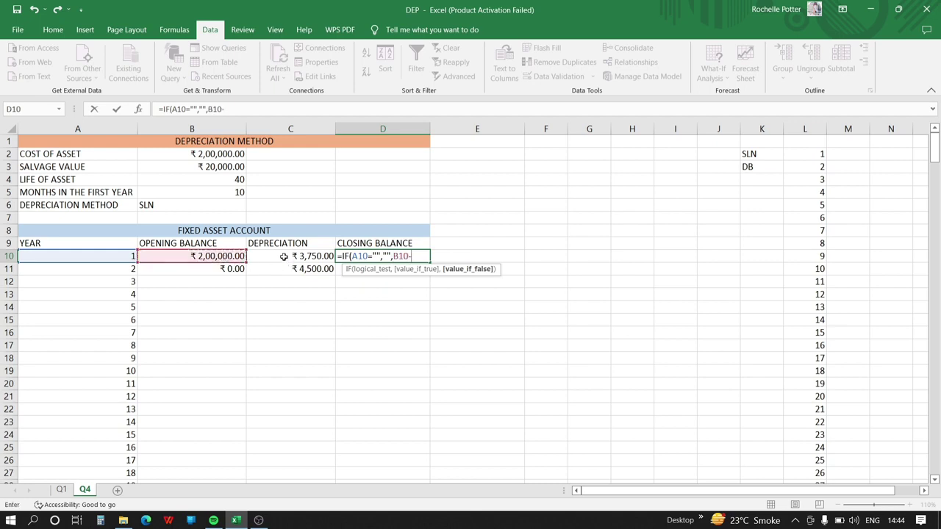
pyautogui.click(283, 256)
pyautogui.write(')')
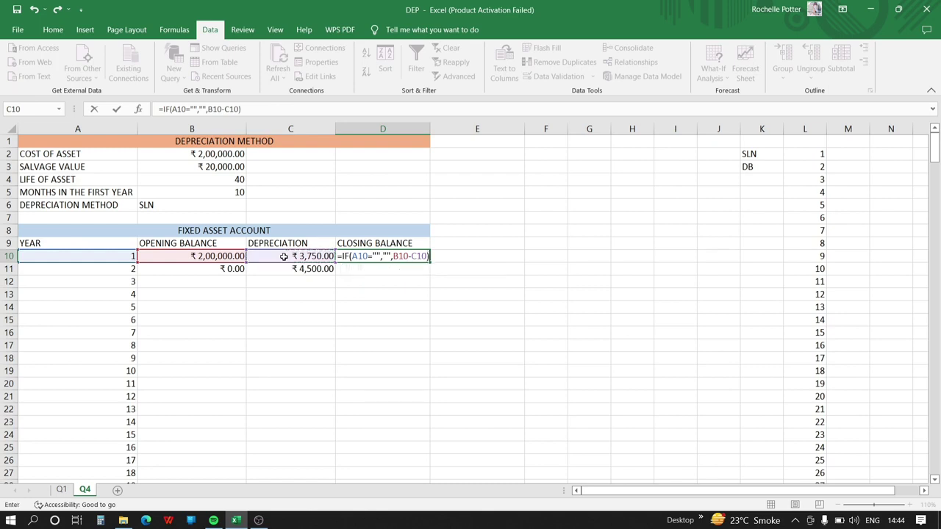
pyautogui.press('Return')
# - Fill the opening balance formula from B11 down column B to about row 101
pyautogui.click(232, 269)
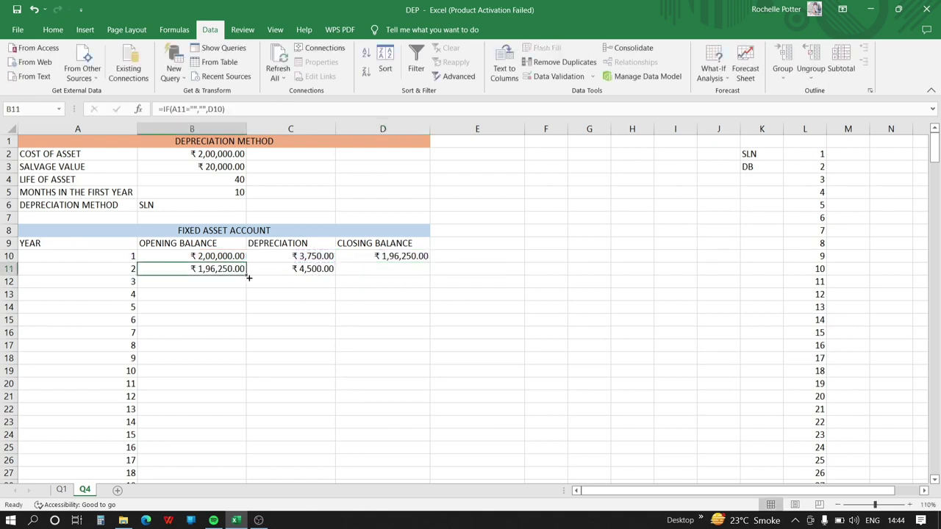
pyautogui.moveTo(248, 292); pyautogui.dragTo(237, 414)
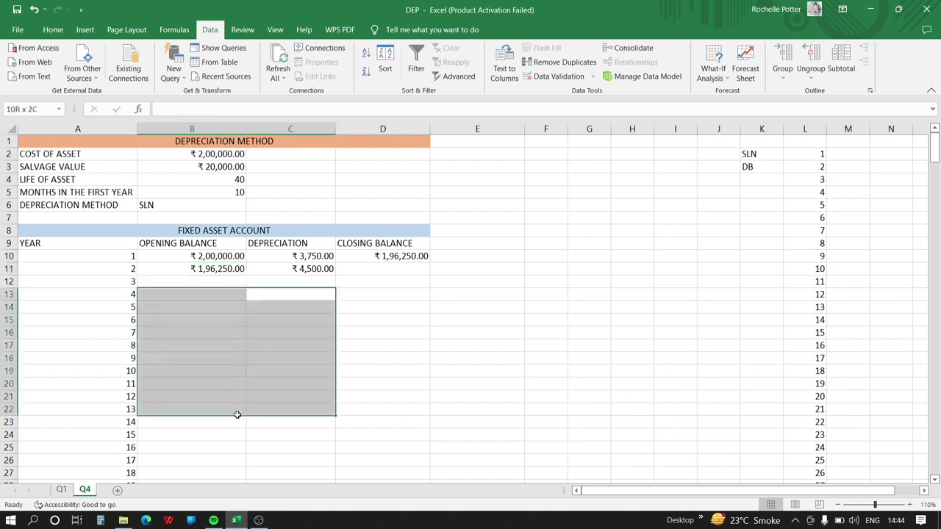
pyautogui.click(221, 270)
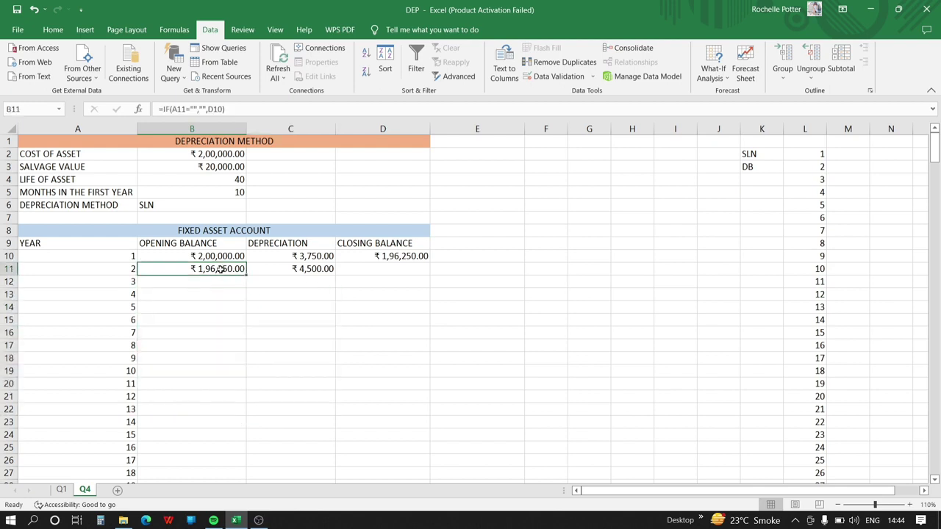
pyautogui.moveTo(247, 273); pyautogui.dragTo(269, 151)
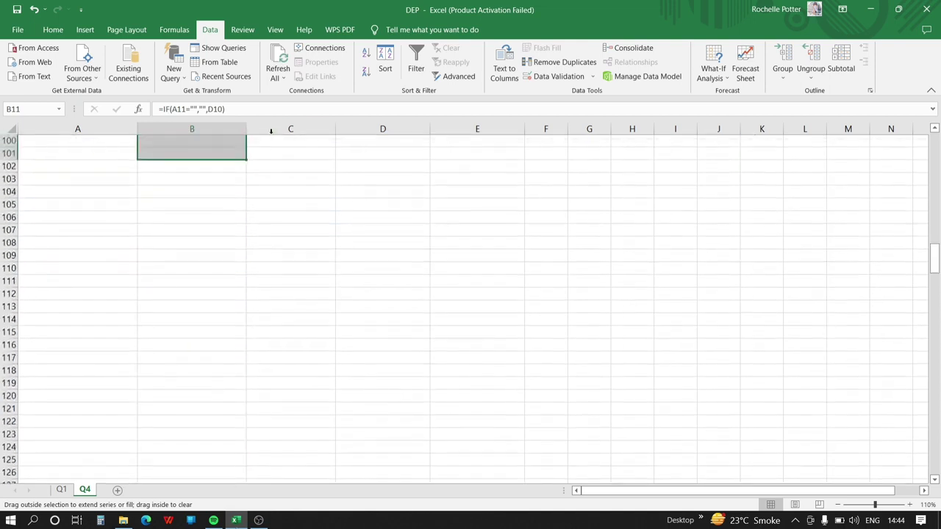
# - Fill the depreciation formula from C11 down column C past year 41 in row 50
pyautogui.click(299, 192)
pyautogui.press('Up')
pyautogui.press('Up')
pyautogui.press('Up')
pyautogui.press('Up')
pyautogui.press('Up')
pyautogui.press('Up')
pyautogui.press('Up')
pyautogui.press('Up')
pyautogui.press('Up')
pyautogui.press('Up')
pyautogui.press('Up')
pyautogui.press('Up')
pyautogui.press('Up')
pyautogui.press('Up')
pyautogui.press('Up')
pyautogui.press('Up')
pyautogui.press('Up')
pyautogui.press('Up')
pyautogui.press('Up')
pyautogui.press('Up')
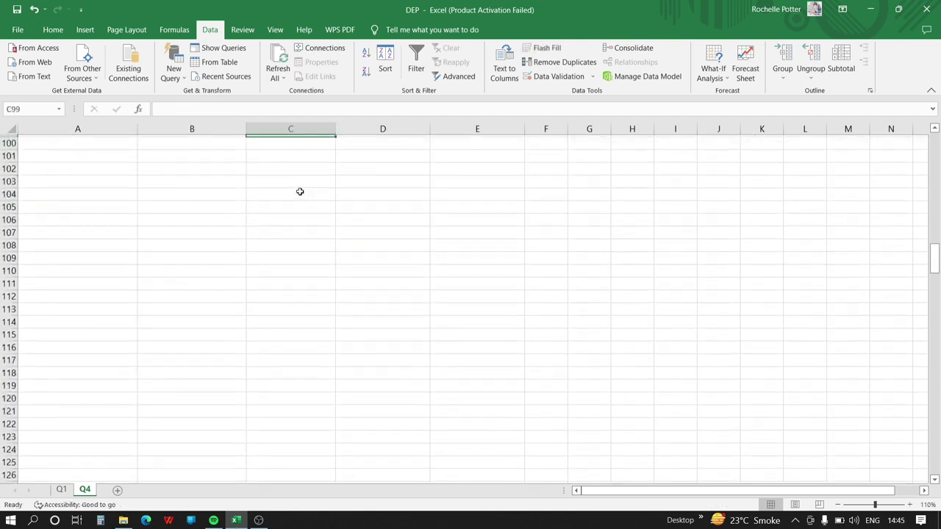
pyautogui.press('Up')
pyautogui.press('Up')
pyautogui.press('Up')
pyautogui.press('Up')
pyautogui.press('Up')
pyautogui.press('Up')
pyautogui.press('Up')
pyautogui.press('Up')
pyautogui.press('Up')
pyautogui.press('Up')
pyautogui.press('Up')
pyautogui.press('Up')
pyautogui.press('Up')
pyautogui.press('Up')
pyautogui.press('Up')
pyautogui.press('Up')
pyautogui.press('Up')
pyautogui.press('Up')
pyautogui.press('Up')
pyautogui.press('Up')
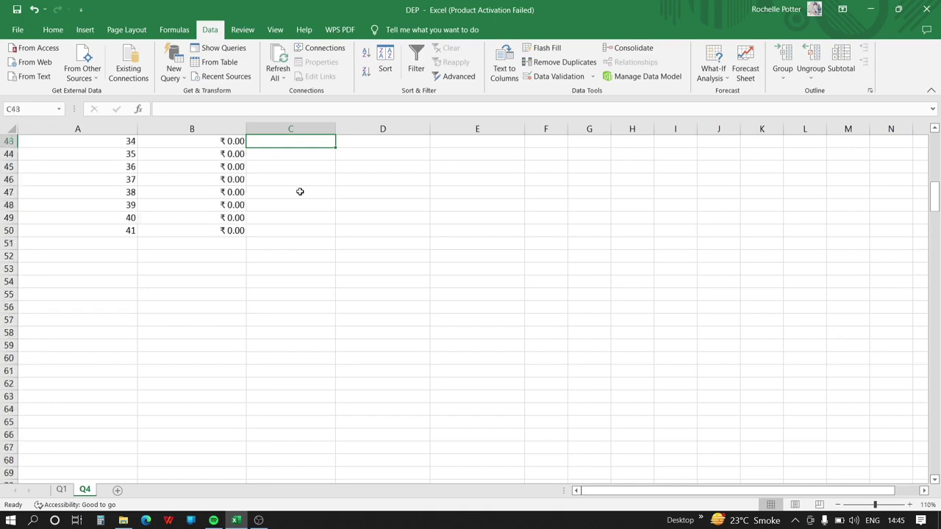
pyautogui.press('Up')
pyautogui.press('Up')
pyautogui.press('Up')
pyautogui.press('Up')
pyautogui.press('Up')
pyautogui.press('Up')
pyautogui.press('Up')
pyautogui.press('Up')
pyautogui.press('Up')
pyautogui.press('Up')
pyautogui.press('Up')
pyautogui.press('Up')
pyautogui.press('Up')
pyautogui.press('Up')
pyautogui.press('Up')
pyautogui.press('Up')
pyautogui.press('Up')
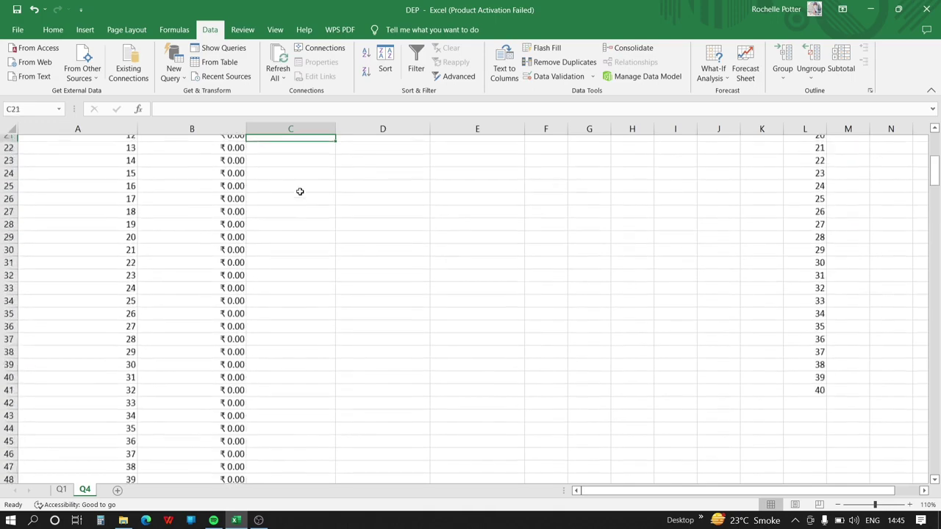
pyautogui.press('Up')
pyautogui.press('Up')
pyautogui.press('Up')
pyautogui.press('Up')
pyautogui.press('Up')
pyautogui.press('Up')
pyautogui.press('Up')
pyautogui.press('Up')
pyautogui.press('Up')
pyautogui.press('Up')
pyautogui.press('Up')
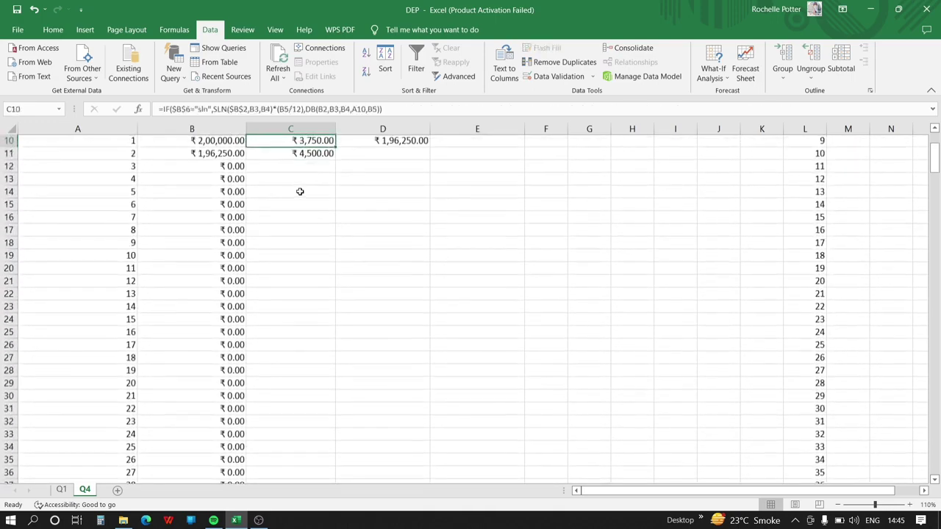
pyautogui.click(313, 180)
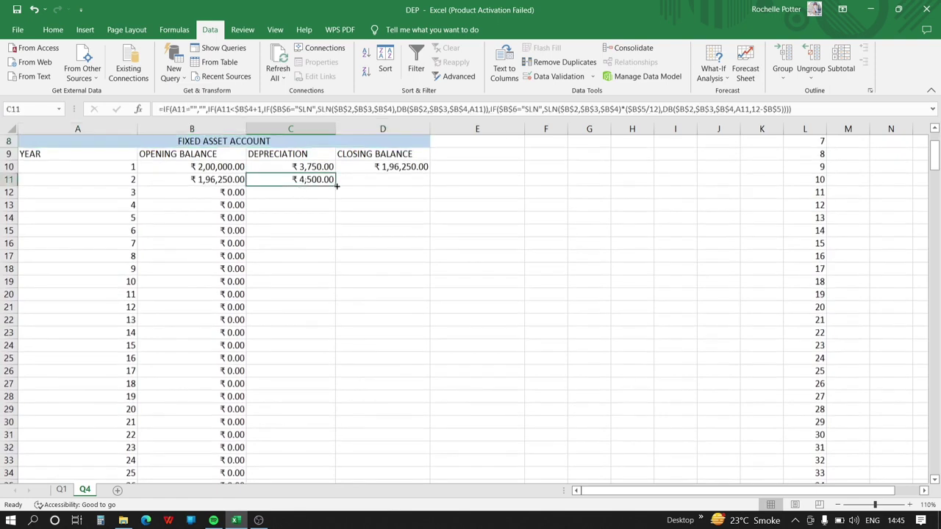
pyautogui.moveTo(335, 185); pyautogui.dragTo(397, 211)
# - Examine the filled opening balance and depreciation columns against the closing balance column of the fixed asset account
pyautogui.click(402, 209)
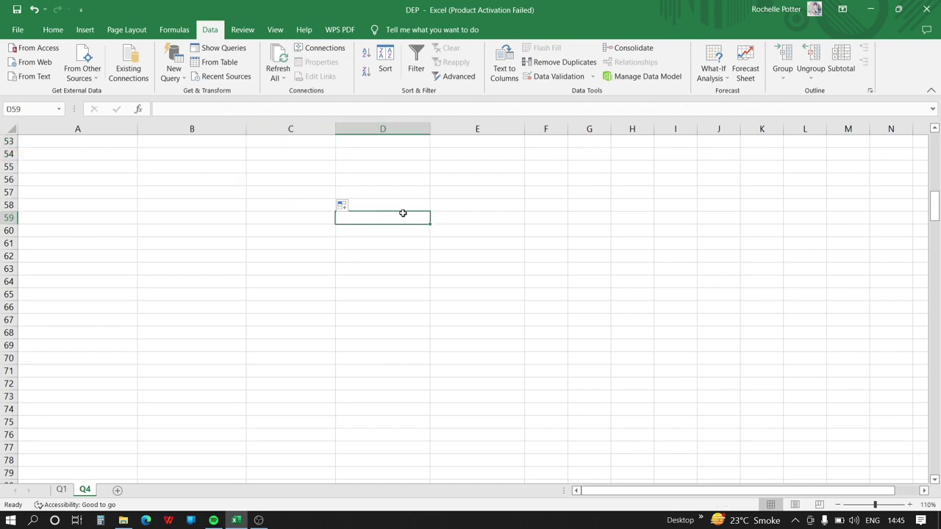
pyautogui.press('Up')
pyautogui.press('Up')
pyautogui.press('Up')
pyautogui.press('Up')
pyautogui.press('Up')
pyautogui.press('Up')
pyautogui.press('Up')
pyautogui.press('Up')
pyautogui.press('Up')
pyautogui.press('Up')
pyautogui.press('Up')
pyautogui.press('Up')
pyautogui.press('Up')
pyautogui.press('Up')
pyautogui.press('Up')
pyautogui.press('Up')
pyautogui.press('Up')
pyautogui.press('Up')
pyautogui.press('Up')
pyautogui.press('Up')
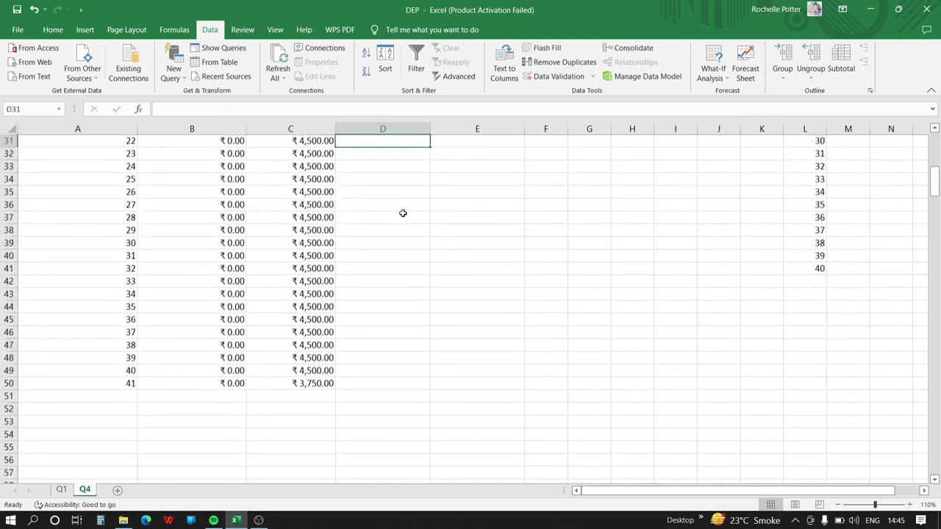
pyautogui.press('Up')
pyautogui.press('Up')
pyautogui.press('Up')
pyautogui.press('Up')
pyautogui.press('Up')
pyautogui.press('Up')
pyautogui.press('Up')
pyautogui.press('Up')
pyautogui.press('Up')
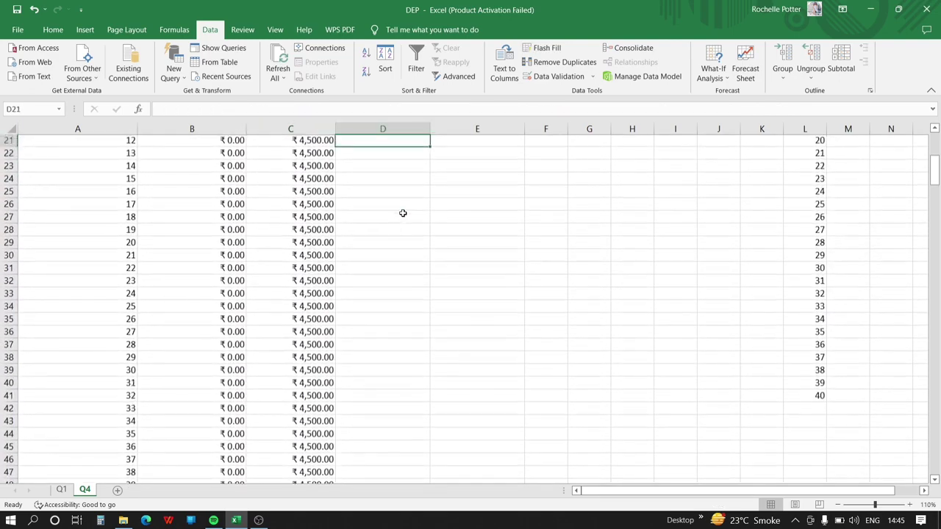
pyautogui.press('Up')
pyautogui.press('Up')
pyautogui.press('Up')
pyautogui.press('Up')
pyautogui.press('Up')
pyautogui.press('Up')
pyautogui.press('Up')
pyautogui.press('Up')
pyautogui.press('Up')
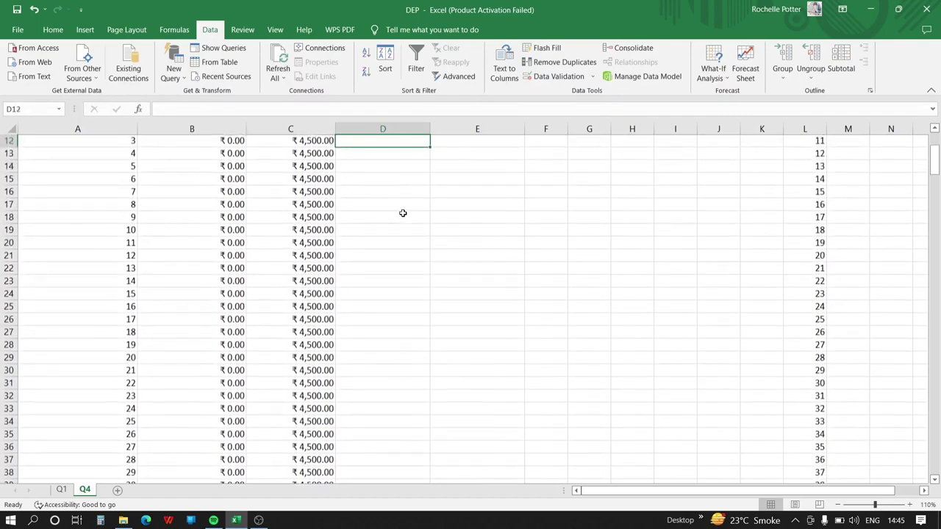
pyautogui.press('Up')
pyautogui.press('Up')
pyautogui.press('Up')
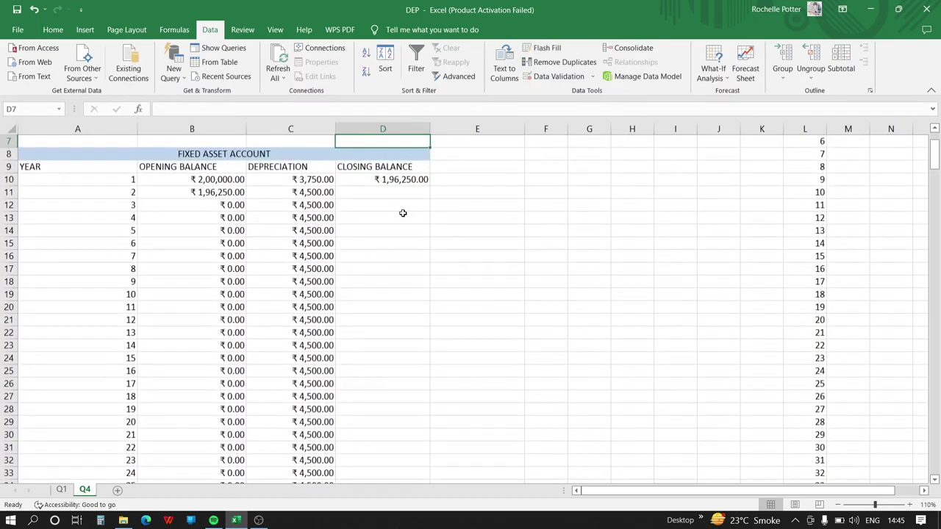
pyautogui.press('Up')
pyautogui.press('Up')
pyautogui.press('Down')
pyautogui.press('Down')
pyautogui.press('Down')
pyautogui.press('Down')
pyautogui.press('Down')
pyautogui.press('Down')
pyautogui.press('Down')
pyautogui.press('Down')
pyautogui.press('Down')
pyautogui.press('Down')
pyautogui.press('Down')
pyautogui.press('Down')
pyautogui.press('Down')
pyautogui.press('Down')
pyautogui.press('Down')
pyautogui.press('Down')
pyautogui.press('Down')
pyautogui.press('Down')
pyautogui.press('Down')
pyautogui.press('Down')
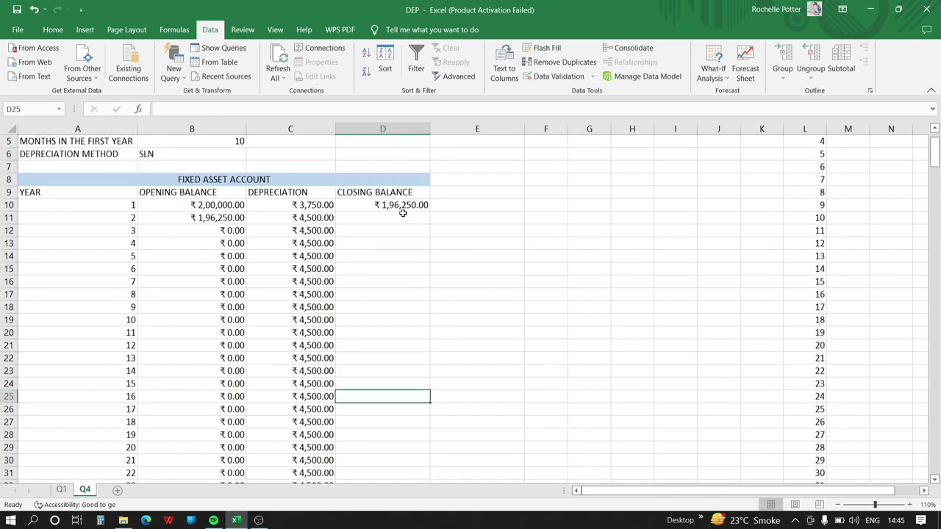
# - Check the account rows down to year 41 in row 50 to see how far the closing balance must extend
pyautogui.press('Down')
pyautogui.press('Down')
pyautogui.press('Down')
pyautogui.press('Down')
pyautogui.press('Down')
pyautogui.press('Down')
pyautogui.press('Down')
pyautogui.press('Down')
pyautogui.press('Down')
pyautogui.press('Down')
pyautogui.press('Down')
pyautogui.press('Down')
pyautogui.press('Down')
pyautogui.press('Down')
pyautogui.press('Down')
pyautogui.press('Down')
pyautogui.press('Down')
pyautogui.press('Down')
pyautogui.press('Down')
pyautogui.press('Down')
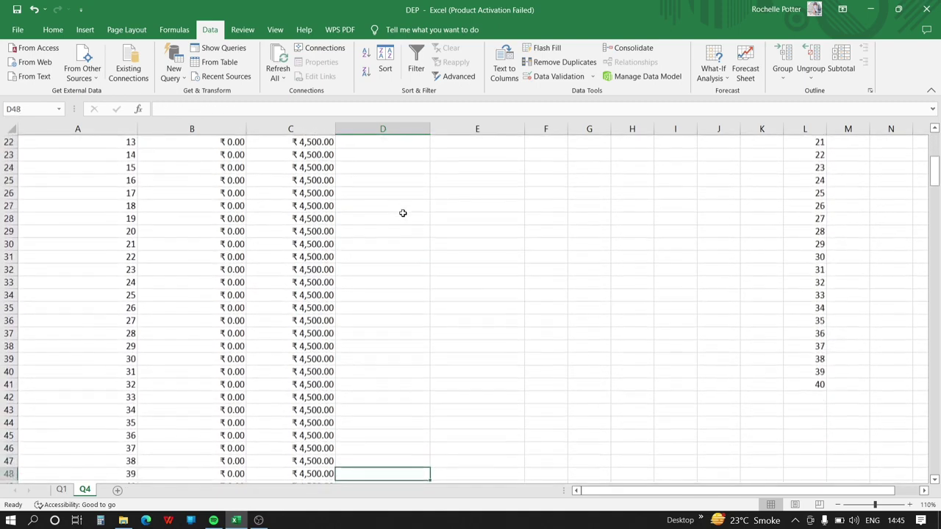
pyautogui.press('Down')
pyautogui.press('Down')
pyautogui.press('Down')
pyautogui.press('Down')
pyautogui.press('Down')
pyautogui.press('Up')
pyautogui.press('Up')
pyautogui.press('Up')
pyautogui.press('Up')
pyautogui.press('Up')
pyautogui.press('Up')
pyautogui.press('Up')
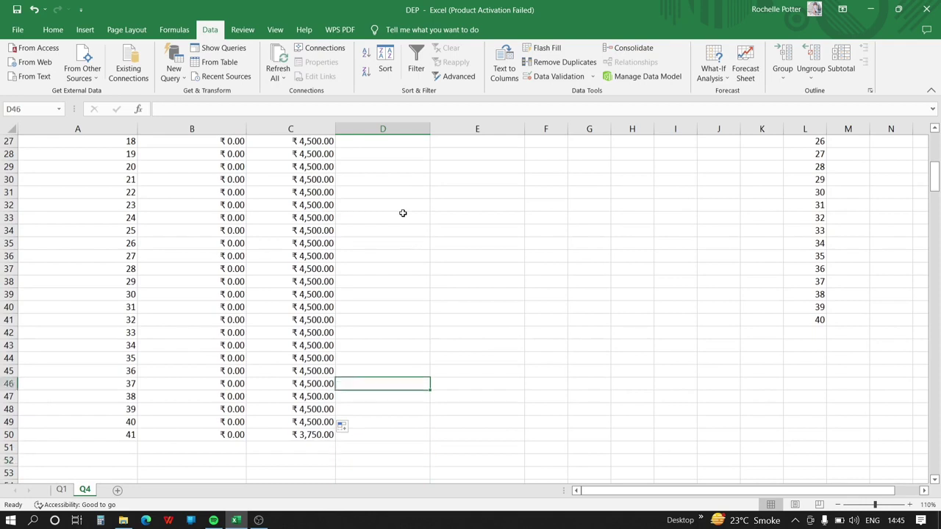
pyautogui.press('Up')
pyautogui.press('Up')
pyautogui.press('Up')
pyautogui.press('Up')
pyautogui.press('Up')
pyautogui.press('Up')
pyautogui.press('Up')
pyautogui.press('Up')
pyautogui.press('Up')
pyautogui.press('Up')
pyautogui.press('Up')
pyautogui.press('Up')
pyautogui.press('Up')
pyautogui.press('Up')
pyautogui.press('Up')
pyautogui.press('Up')
pyautogui.press('Up')
pyautogui.press('Up')
pyautogui.press('Up')
pyautogui.press('Up')
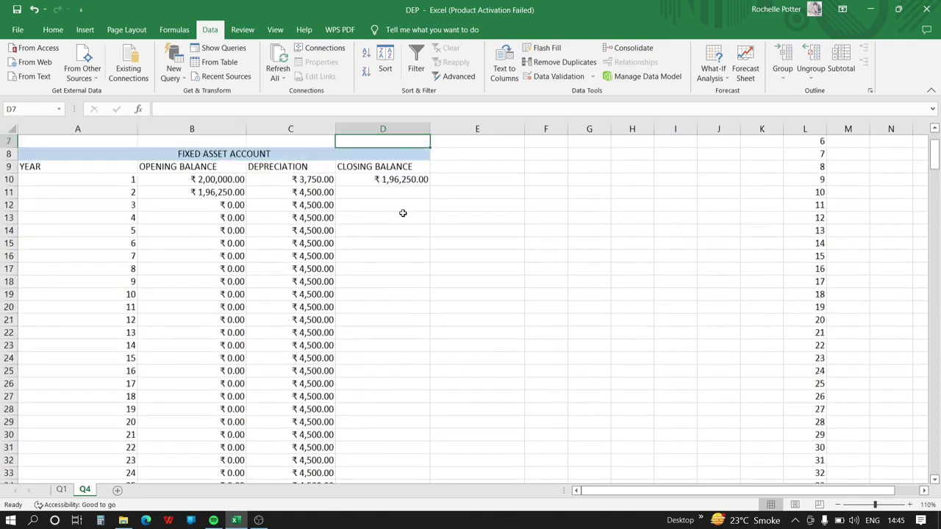
# - Fill the closing balance formula from D10 down column D past year 41 in row 50
pyautogui.click(400, 180)
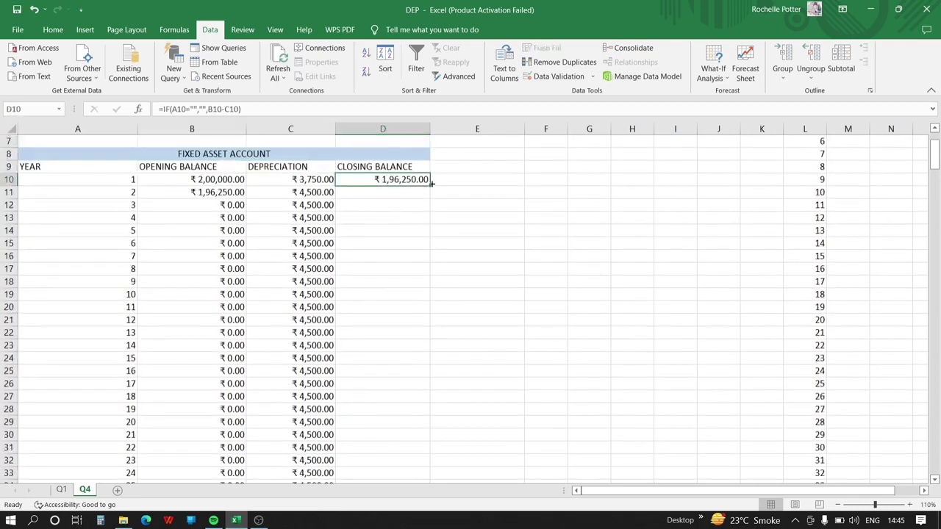
pyautogui.moveTo(429, 188); pyautogui.dragTo(434, 144)
pyautogui.click(472, 193)
# - Review the completed fixed asset account from below the last year back up to the asset inputs in row 1
pyautogui.press('Up')
pyautogui.press('Up')
pyautogui.press('Up')
pyautogui.press('Up')
pyautogui.press('Up')
pyautogui.press('Up')
pyautogui.press('Up')
pyautogui.press('Up')
pyautogui.press('Up')
pyautogui.press('Up')
pyautogui.press('Up')
pyautogui.press('Up')
pyautogui.press('Up')
pyautogui.press('Up')
pyautogui.press('Up')
pyautogui.press('Up')
pyautogui.press('Up')
pyautogui.press('Up')
pyautogui.press('Up')
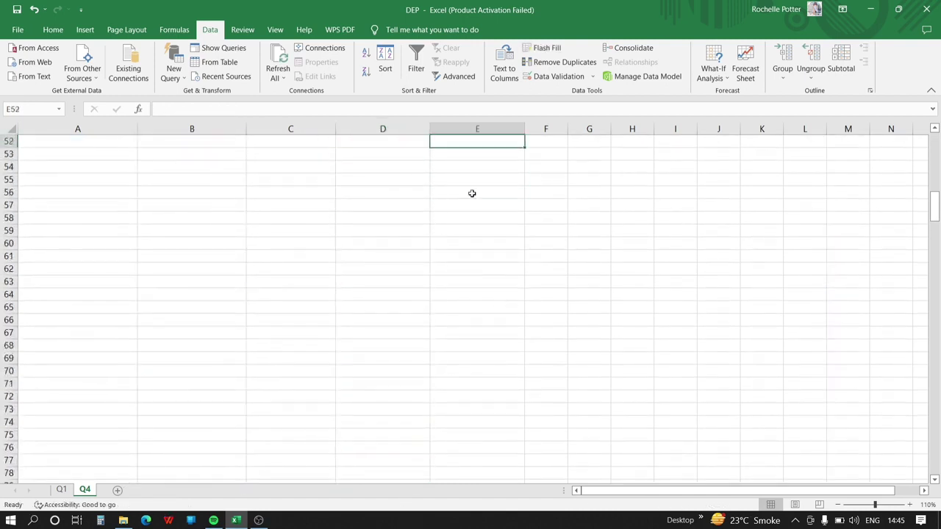
pyautogui.press('Up')
pyautogui.press('Up')
pyautogui.press('Up')
pyautogui.press('Up')
pyautogui.press('Up')
pyautogui.press('Up')
pyautogui.press('Up')
pyautogui.press('Up')
pyautogui.press('Up')
pyautogui.press('Up')
pyautogui.press('Up')
pyautogui.press('Up')
pyautogui.press('Up')
pyautogui.press('Up')
pyautogui.press('Up')
pyautogui.press('Up')
pyautogui.press('Up')
pyautogui.press('Up')
pyautogui.press('Up')
pyautogui.press('Up')
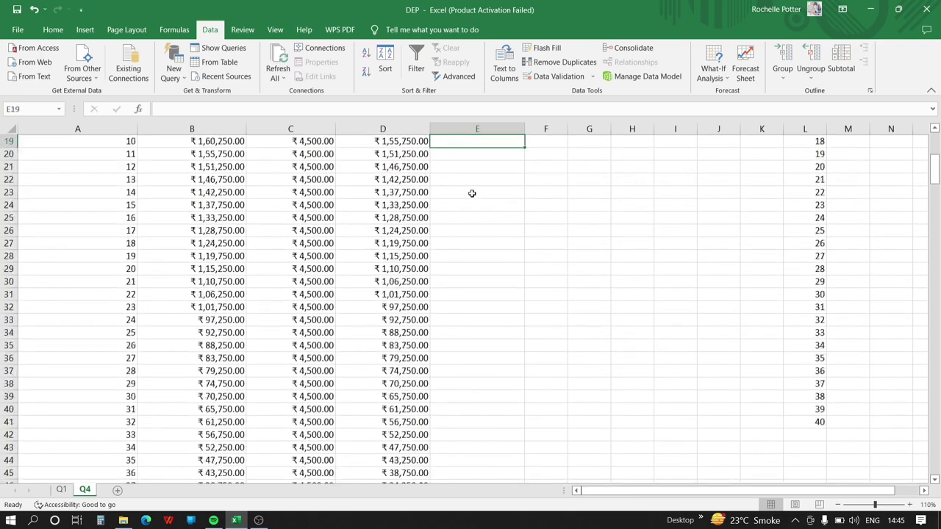
pyautogui.press('Up')
pyautogui.press('Up')
pyautogui.press('Up')
pyautogui.press('Up')
pyautogui.press('Up')
pyautogui.press('Up')
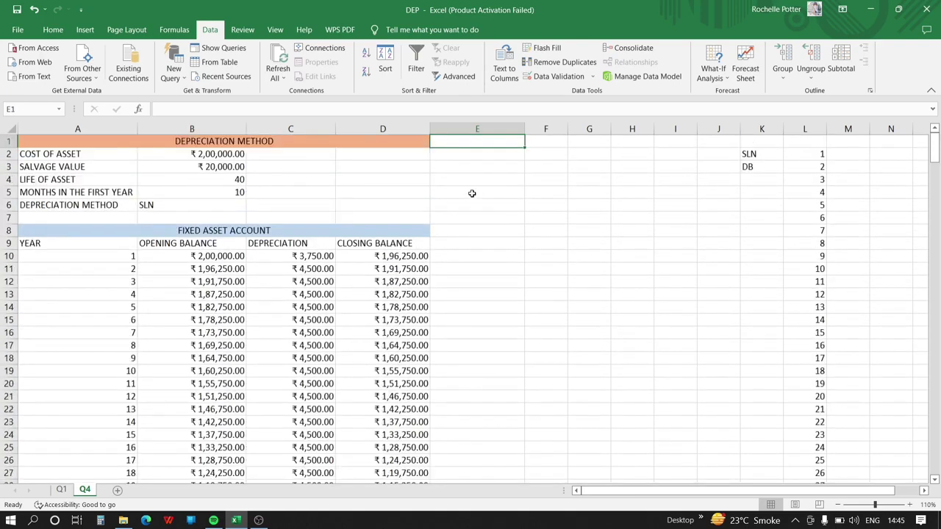
# - Choose 3 as the life of asset in B4 from its dropdown list
pyautogui.click(240, 179)
pyautogui.click(252, 182)
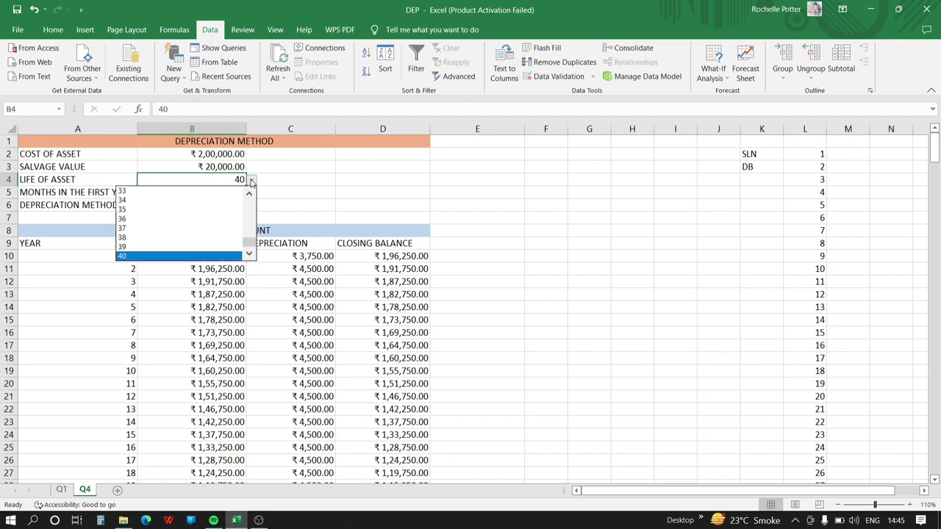
pyautogui.click(252, 202)
pyautogui.click(252, 202)
pyautogui.click(251, 202)
pyautogui.click(251, 202)
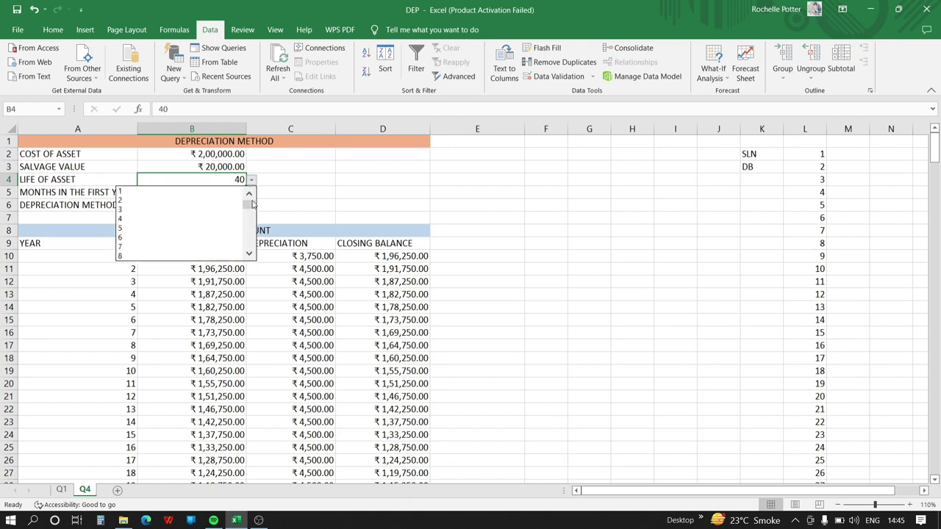
pyautogui.click(124, 210)
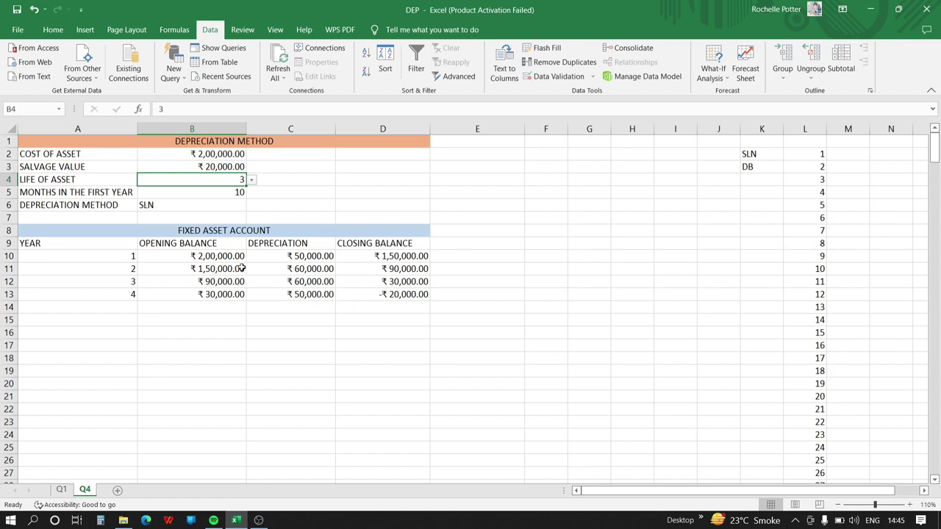
# - Switch the depreciation method in B6 to DB
pyautogui.click(240, 209)
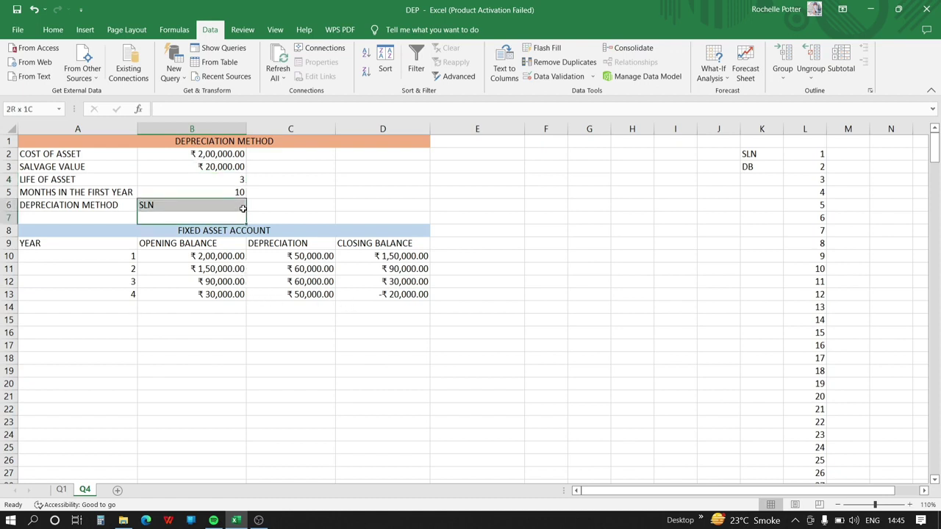
pyautogui.click(252, 207)
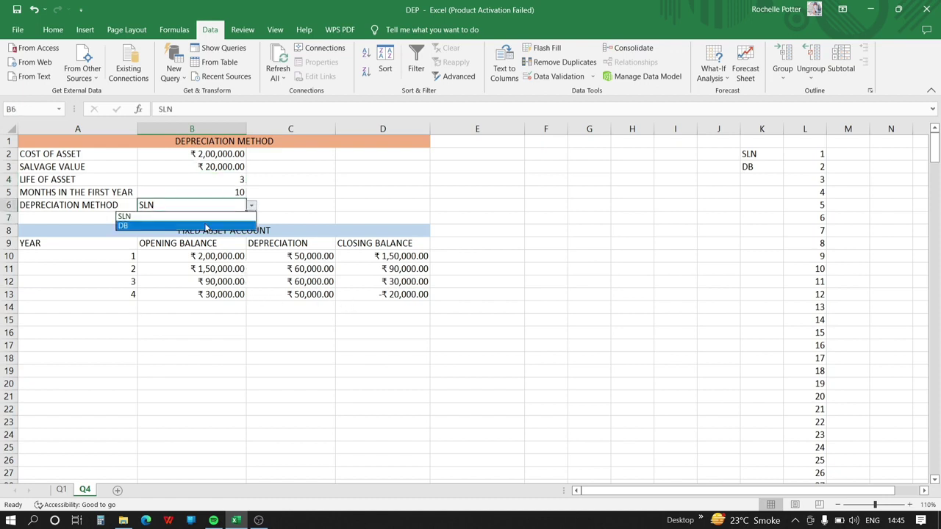
pyautogui.click(203, 222)
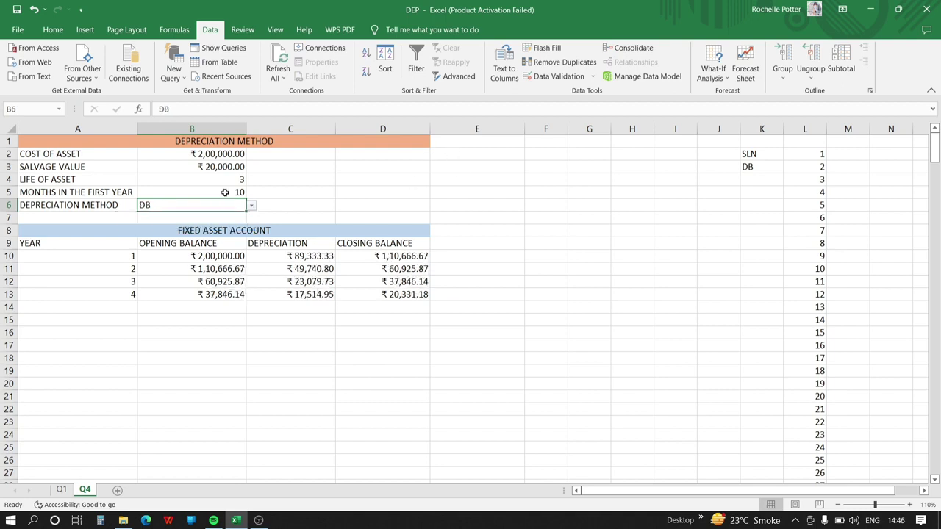
# - Set the life of asset in B4 to 40 from its dropdown list
pyautogui.click(242, 184)
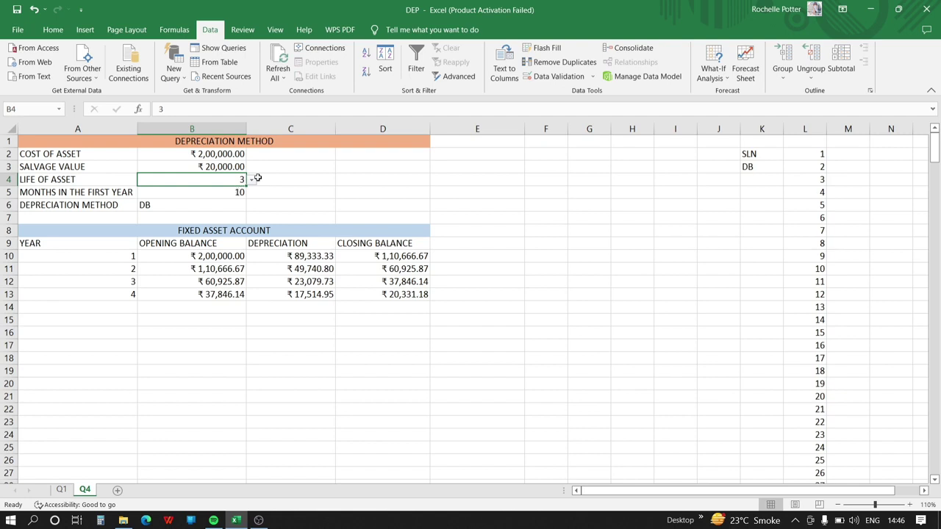
pyautogui.click(251, 180)
pyautogui.click(249, 248)
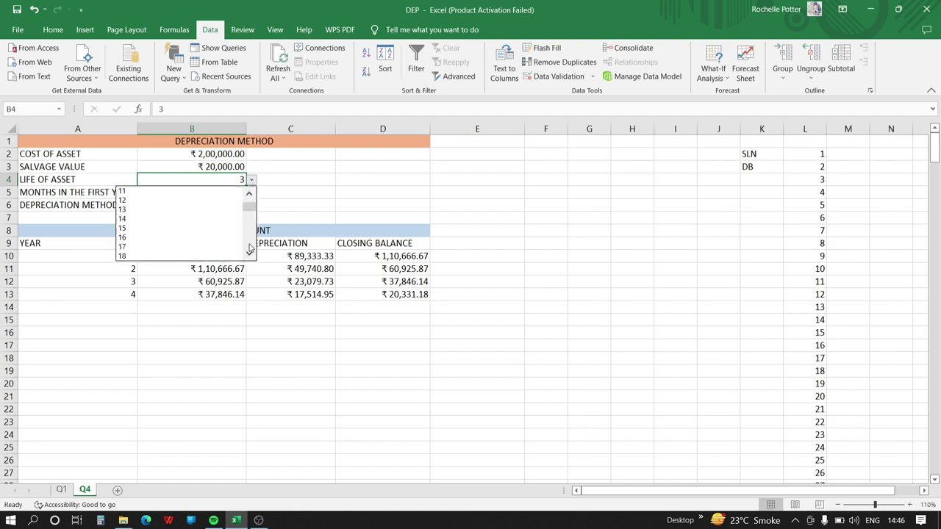
pyautogui.click(196, 258)
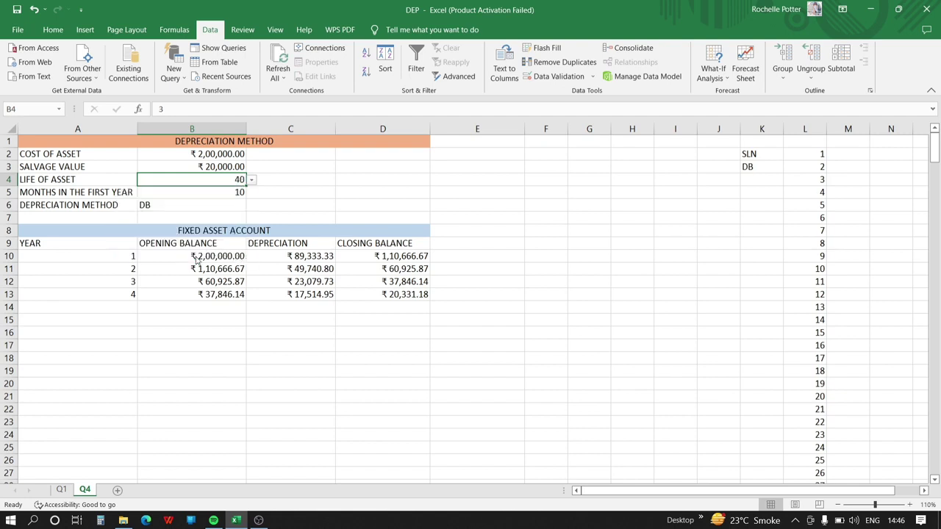
# - Examine the year formula in A11, closing balance formula in D11, depreciation formulas in C10 to C12, and the asset life input in B4
pyautogui.click(99, 271)
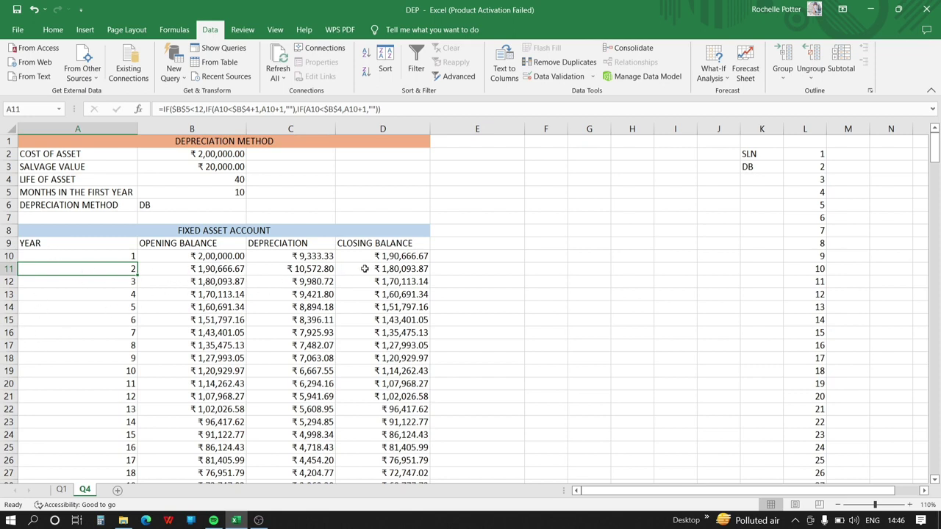
pyautogui.click(389, 267)
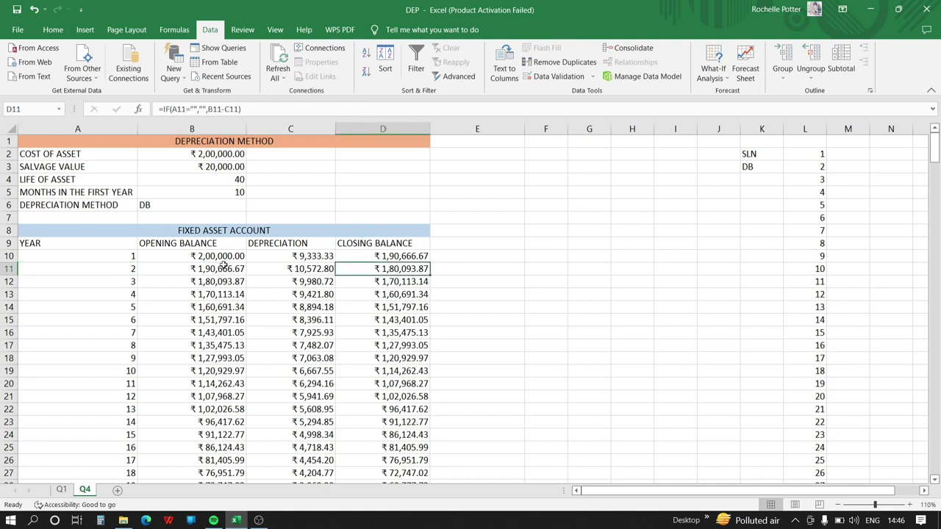
pyautogui.click(306, 257)
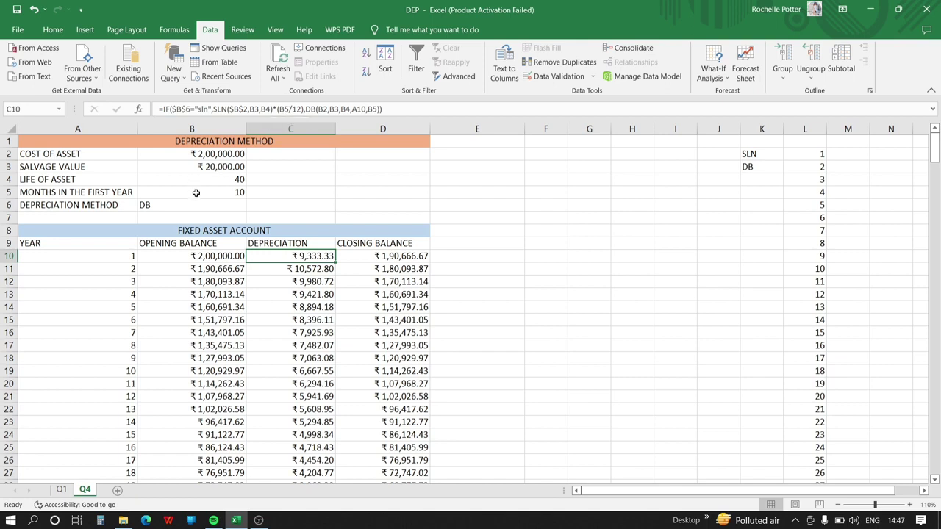
pyautogui.click(305, 271)
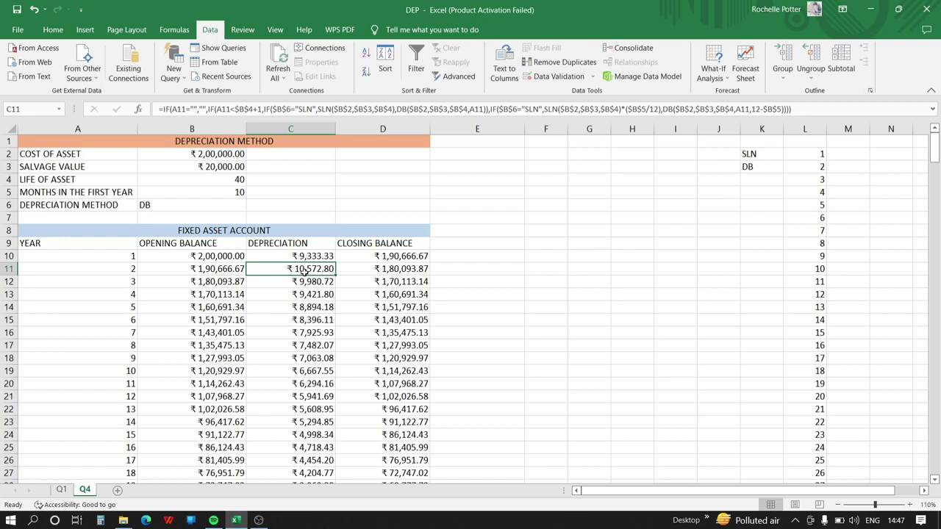
pyautogui.moveTo(304, 270); pyautogui.dragTo(339, 204)
pyautogui.click(474, 196)
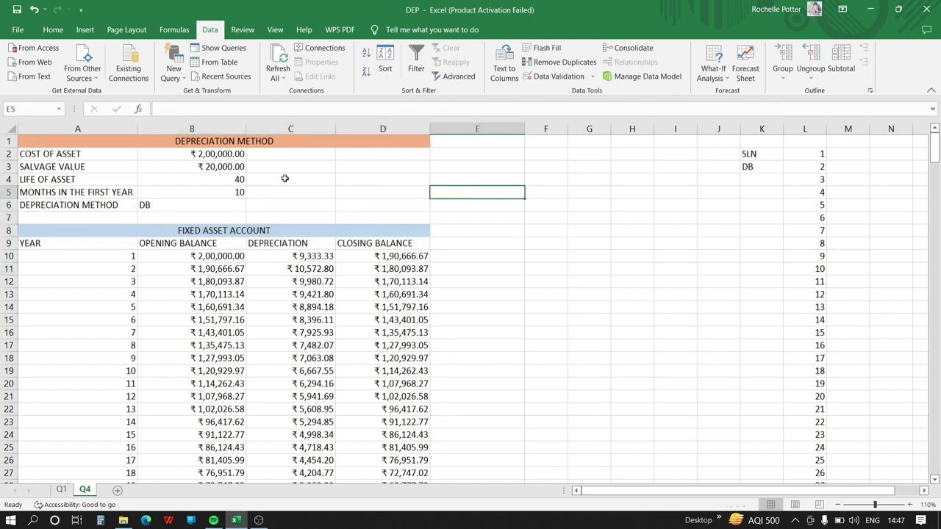
pyautogui.click(221, 179)
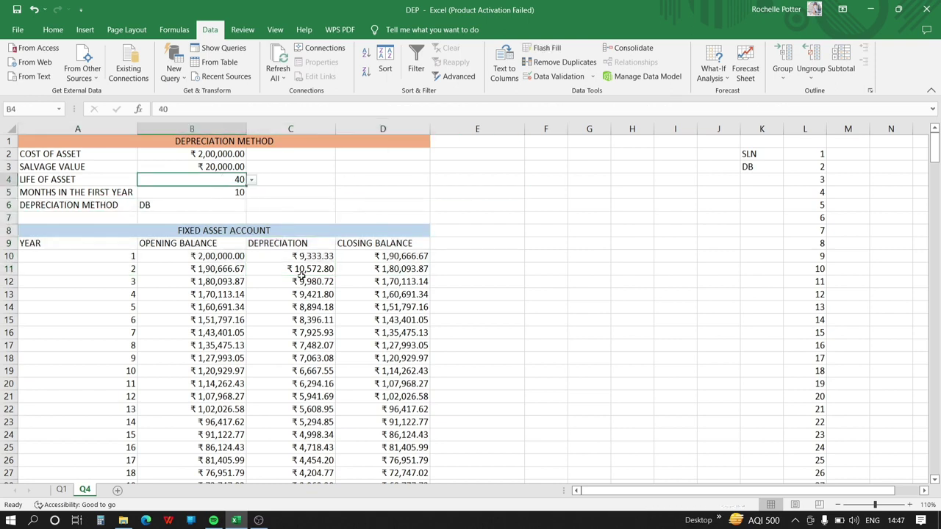
pyautogui.click(302, 278)
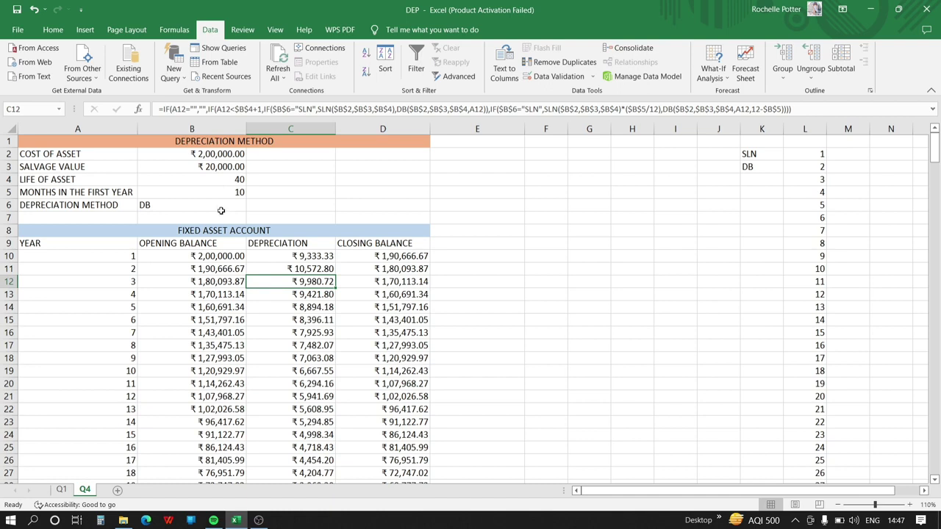